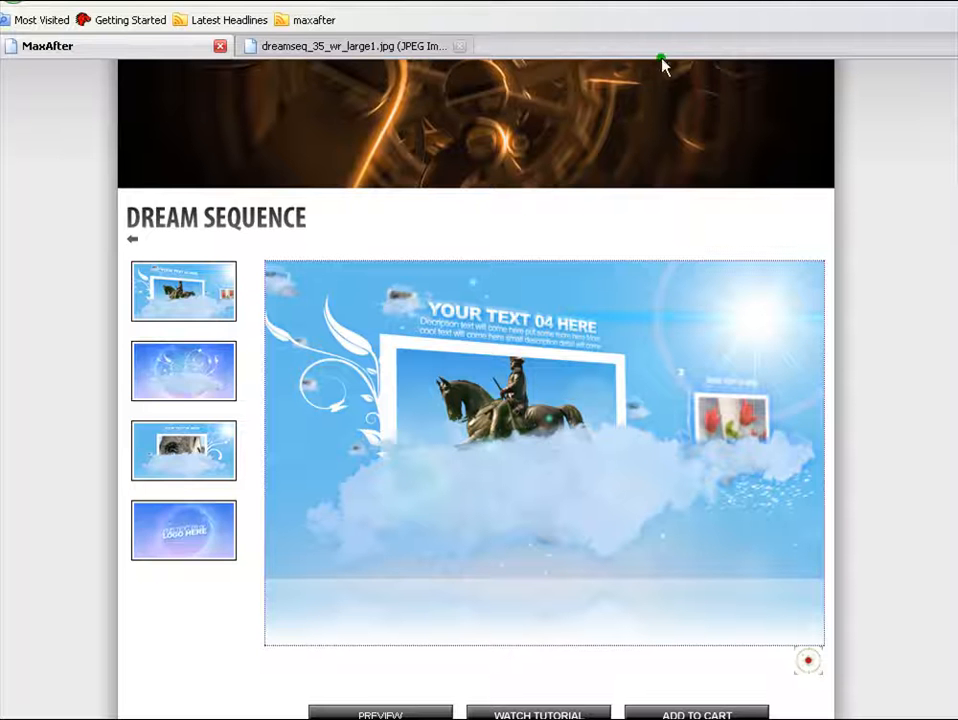
Browse the Dream Sequence product's preview images and examine the sun flare in the full-size horse statue image.
scroll(887, 393, down, 1)
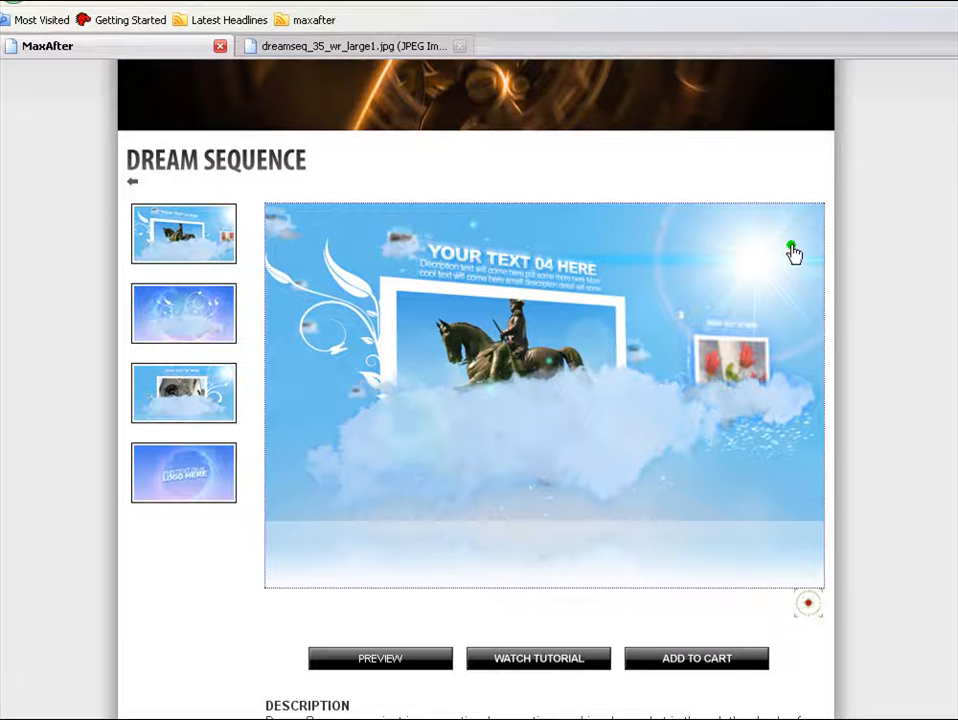
click(197, 310)
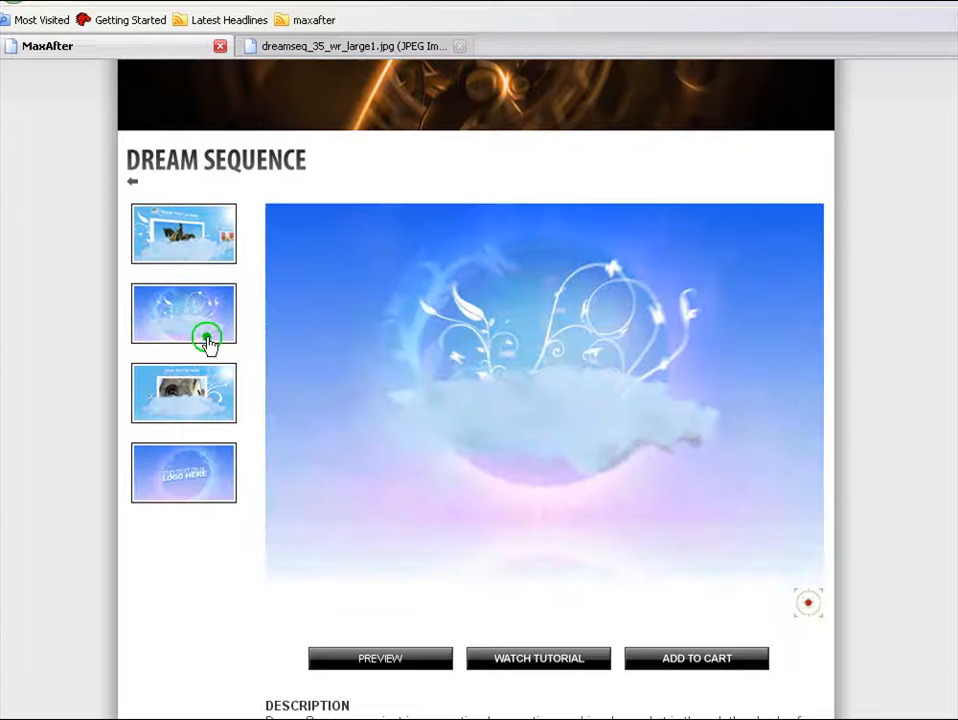
click(184, 404)
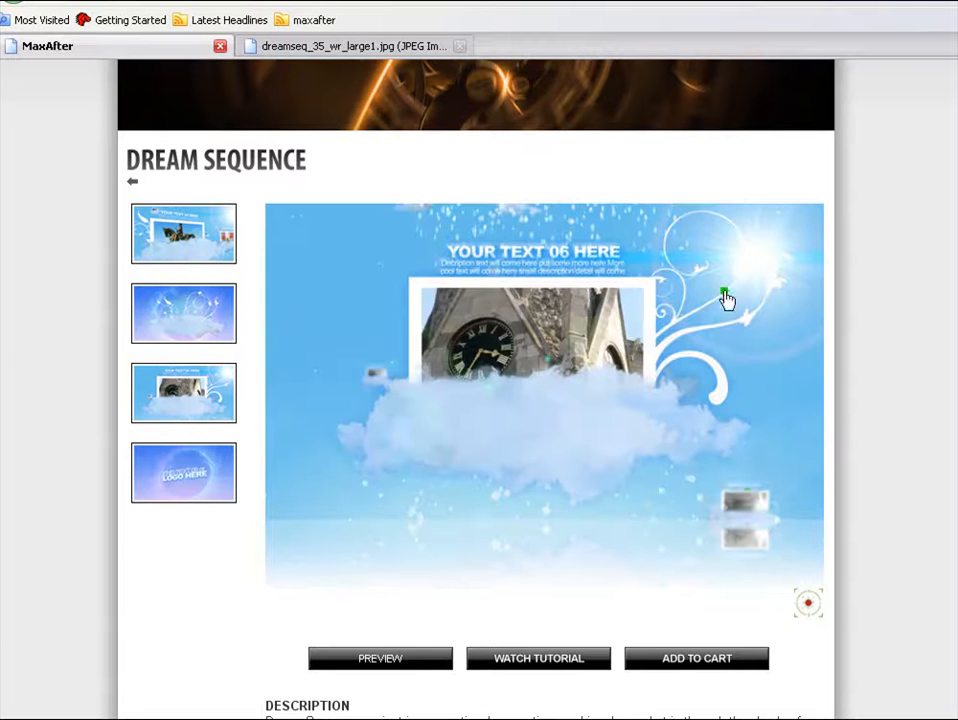
click(212, 262)
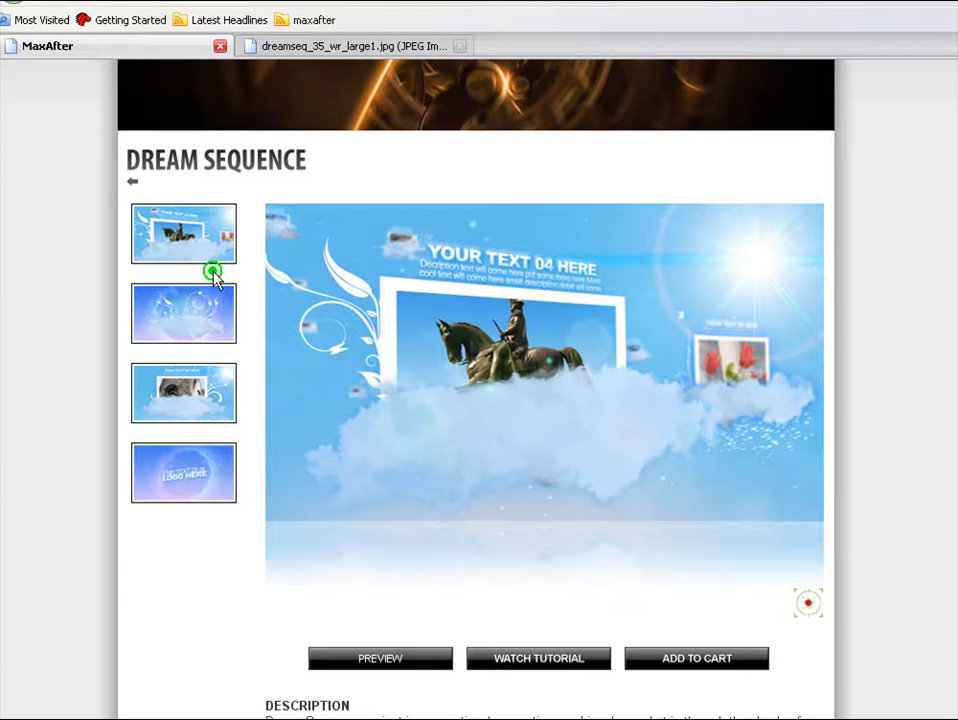
click(745, 270)
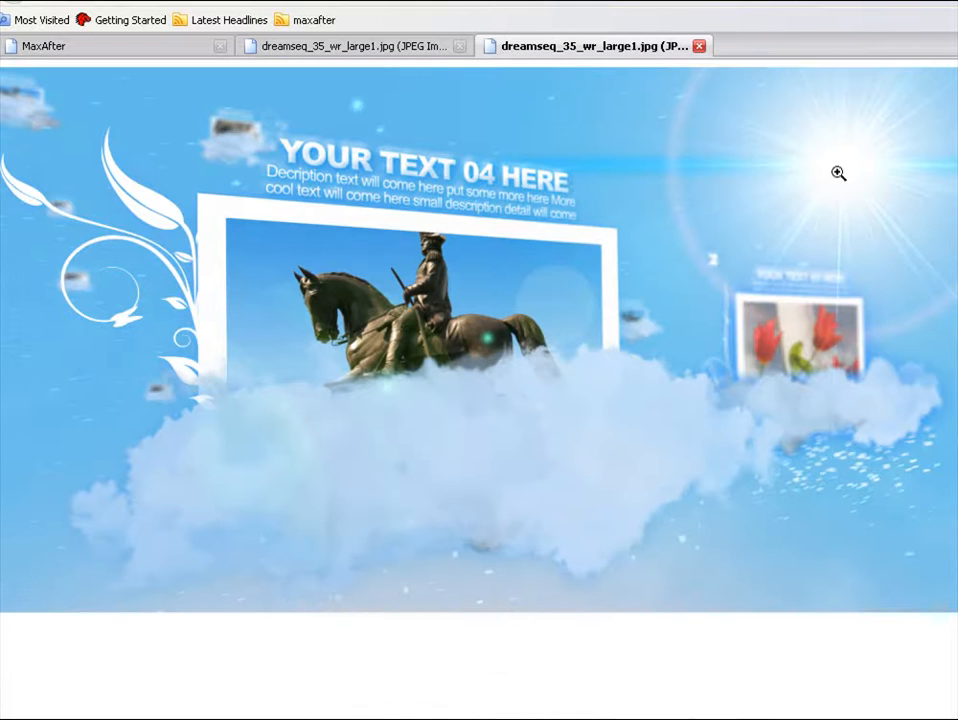
click(845, 157)
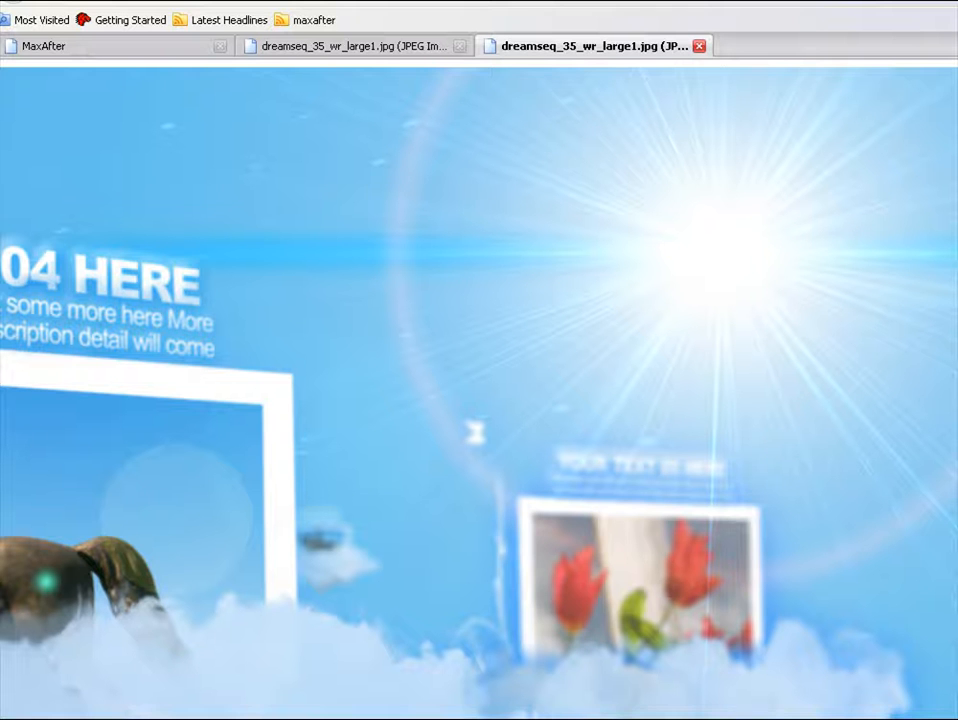
click(699, 46)
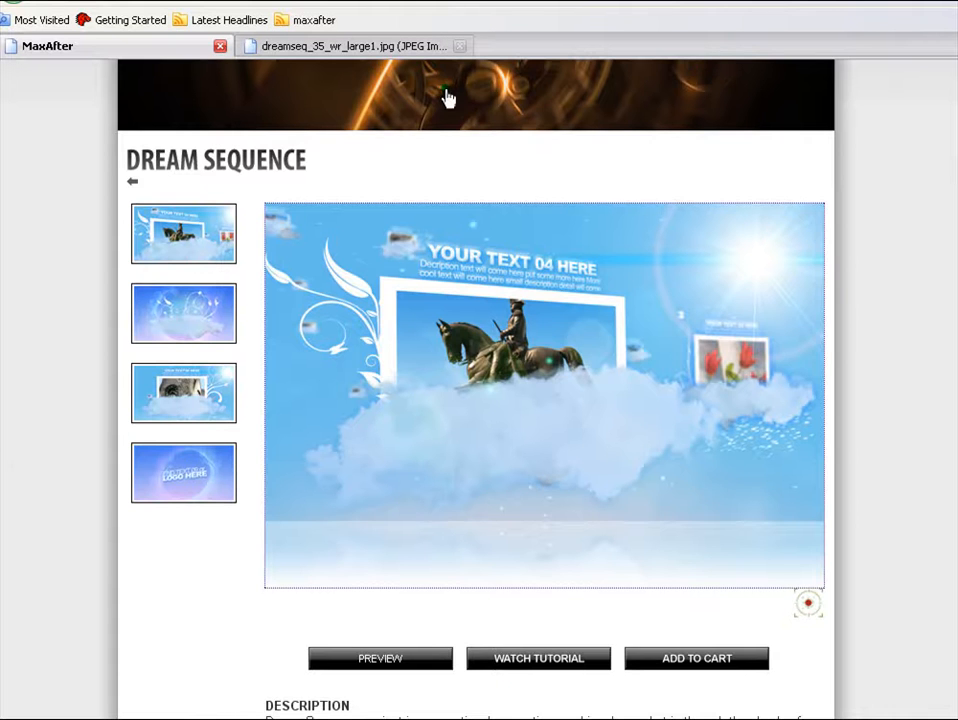
Open the Logo Animation 2 product page and examine the light glows in its preview images.
click(133, 186)
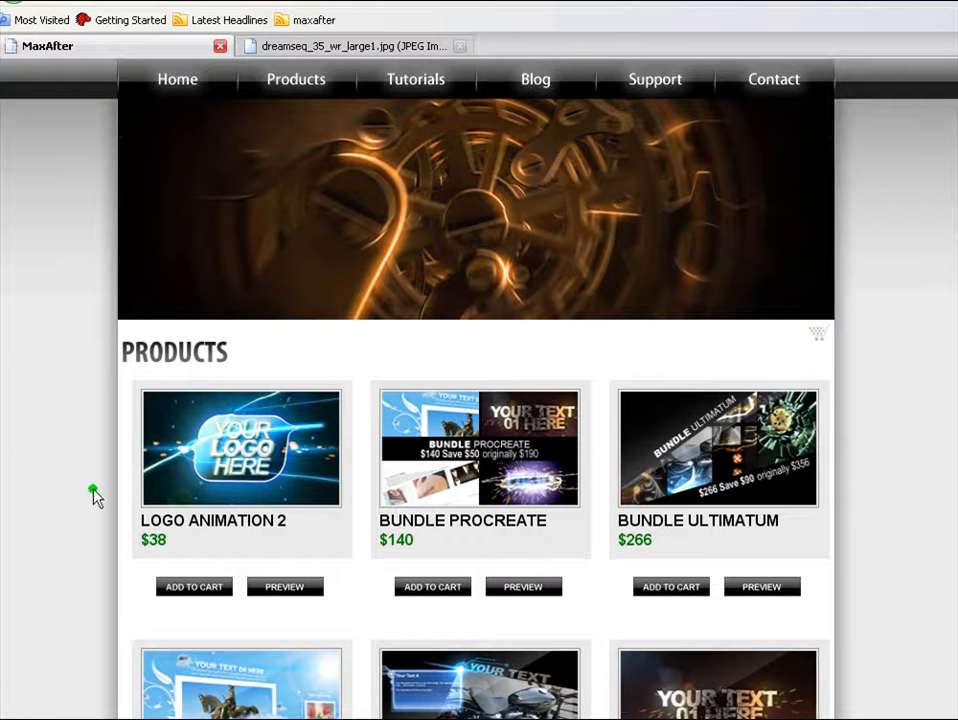
click(239, 441)
scroll(638, 515, down, 5)
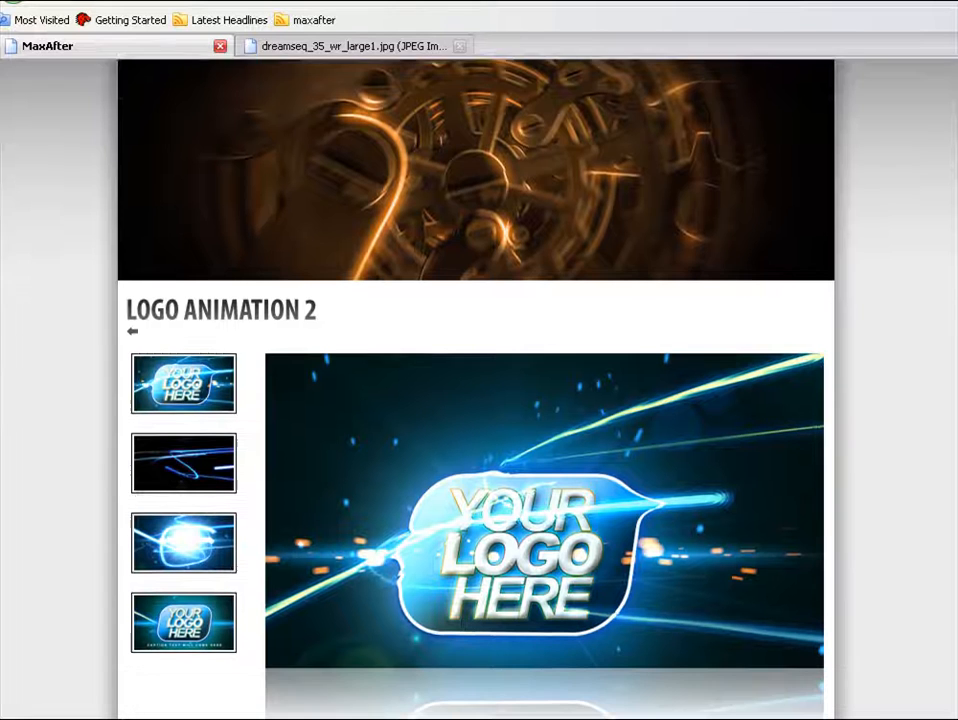
click(483, 262)
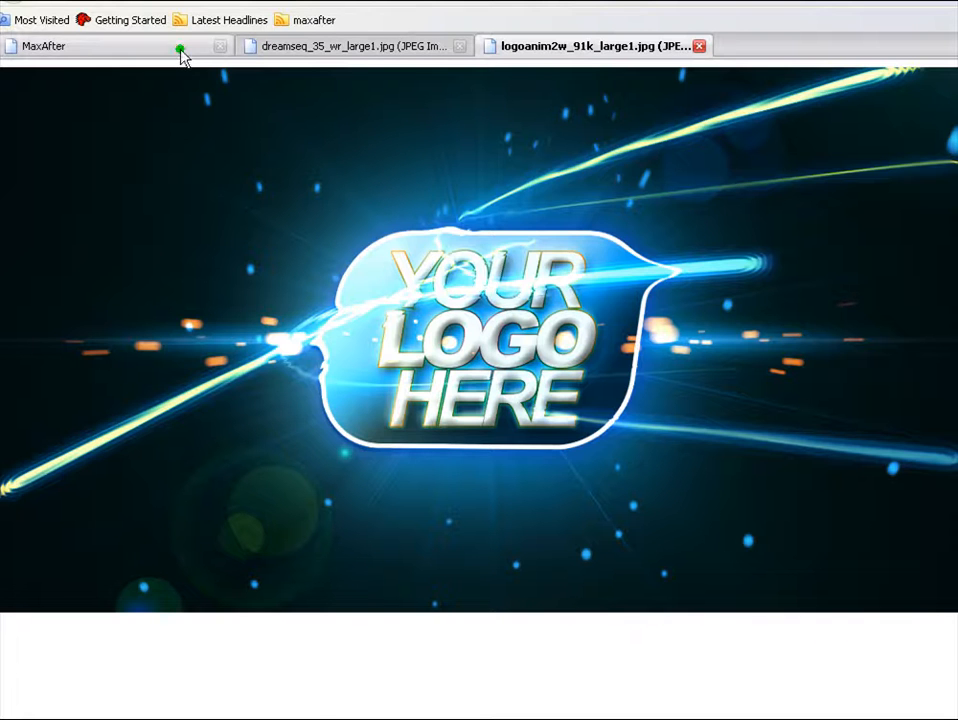
click(135, 52)
click(167, 300)
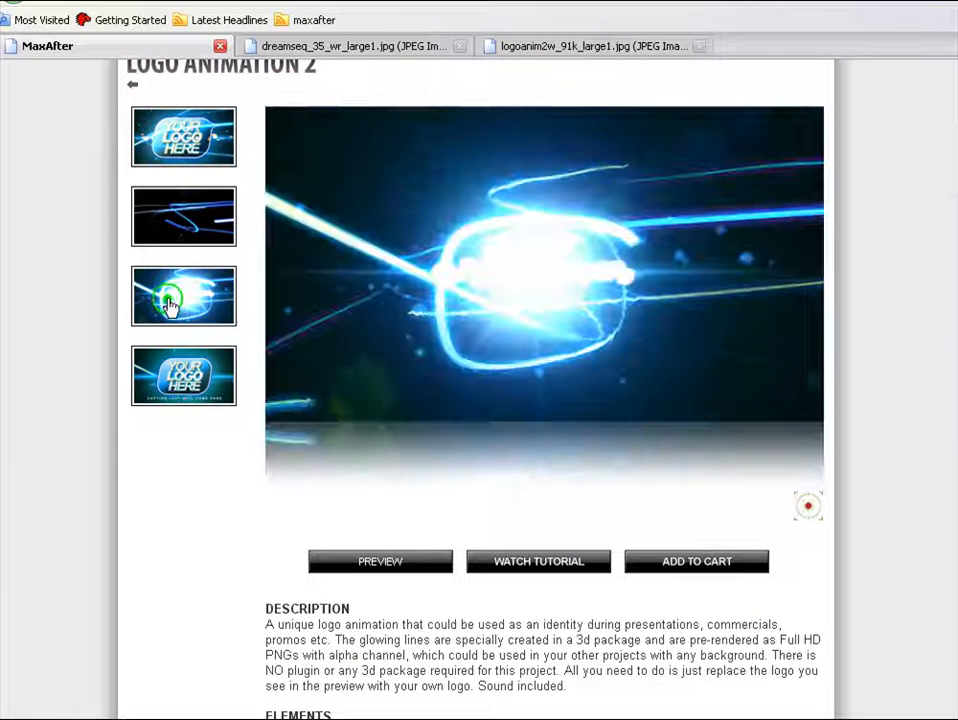
click(462, 345)
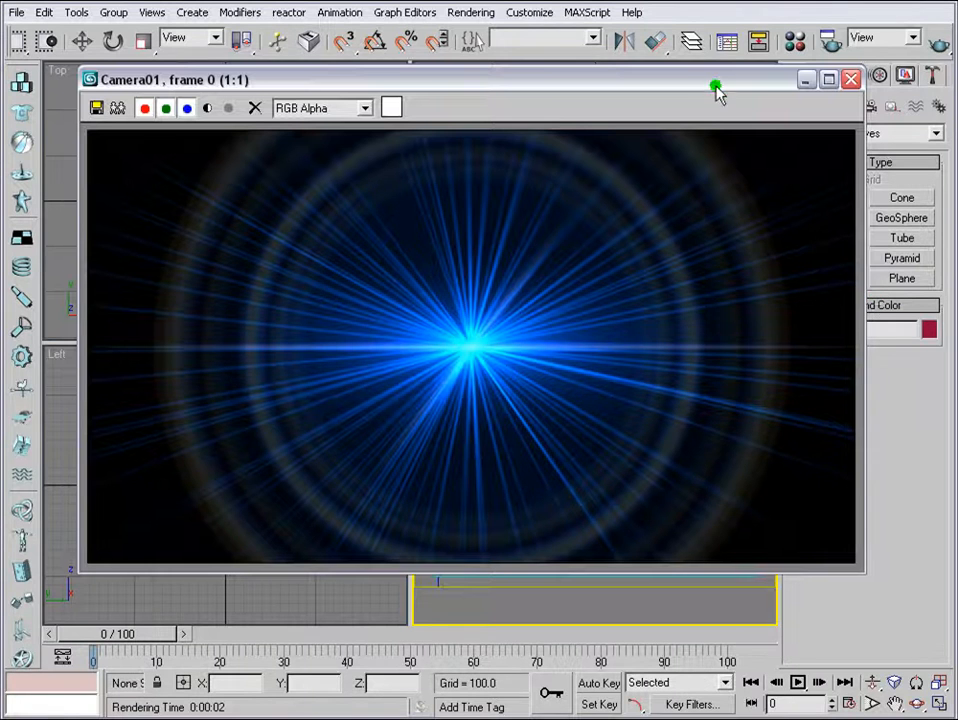
Switch to 3ds Max and examine the finished flare render, then inspect the omni light in the maximized Camera01 view.
drag(716, 88, 700, 95)
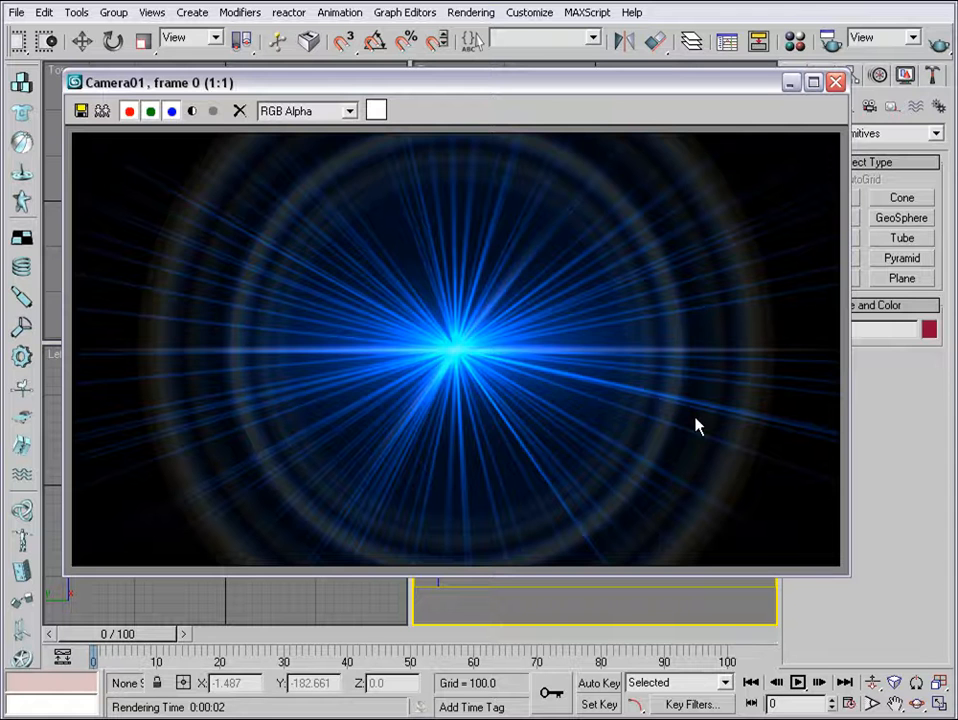
click(836, 83)
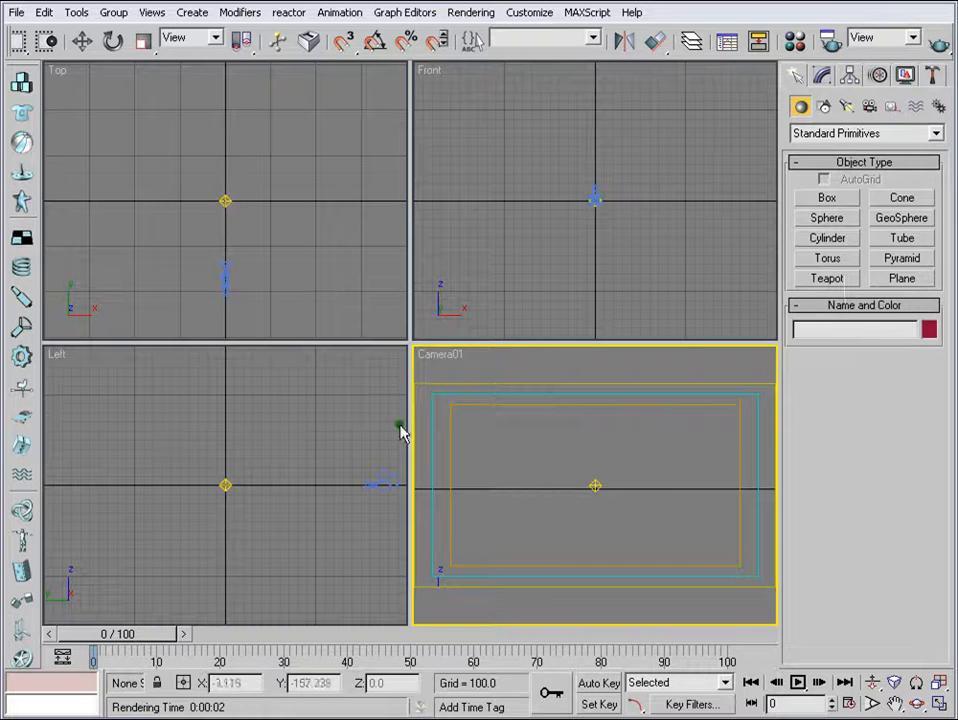
key(alt+w)
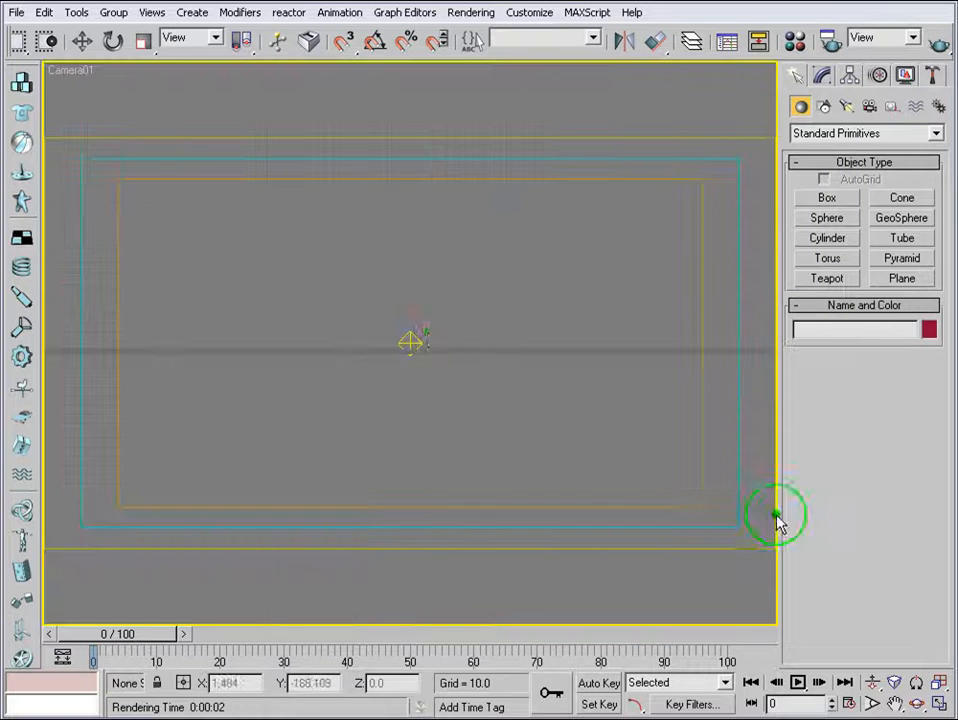
click(410, 340)
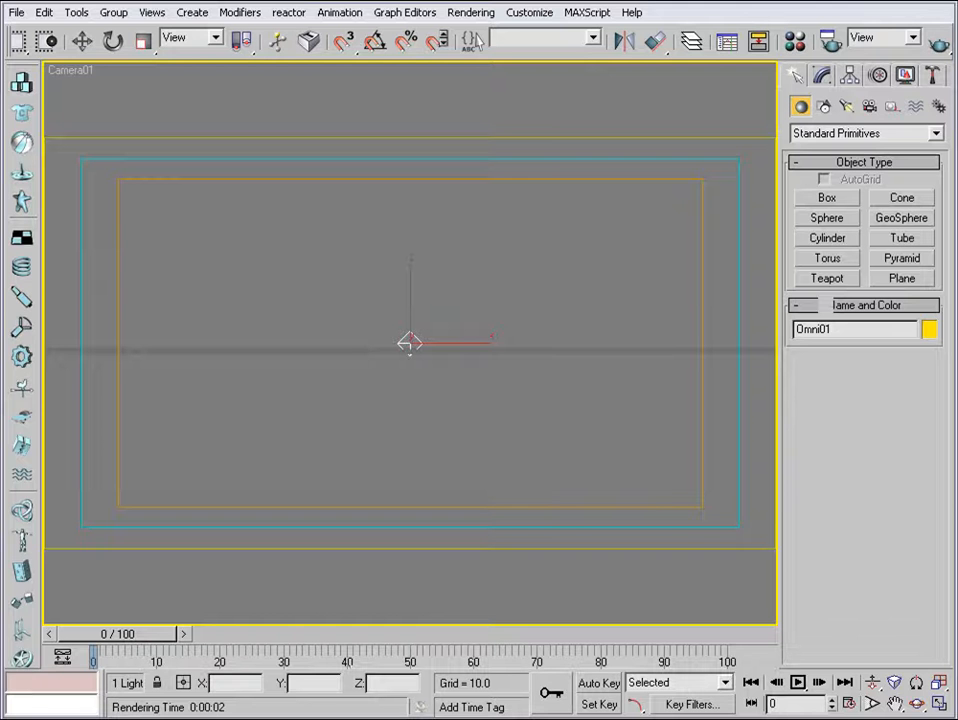
Reset the current scene to a new, empty default scene.
click(16, 12)
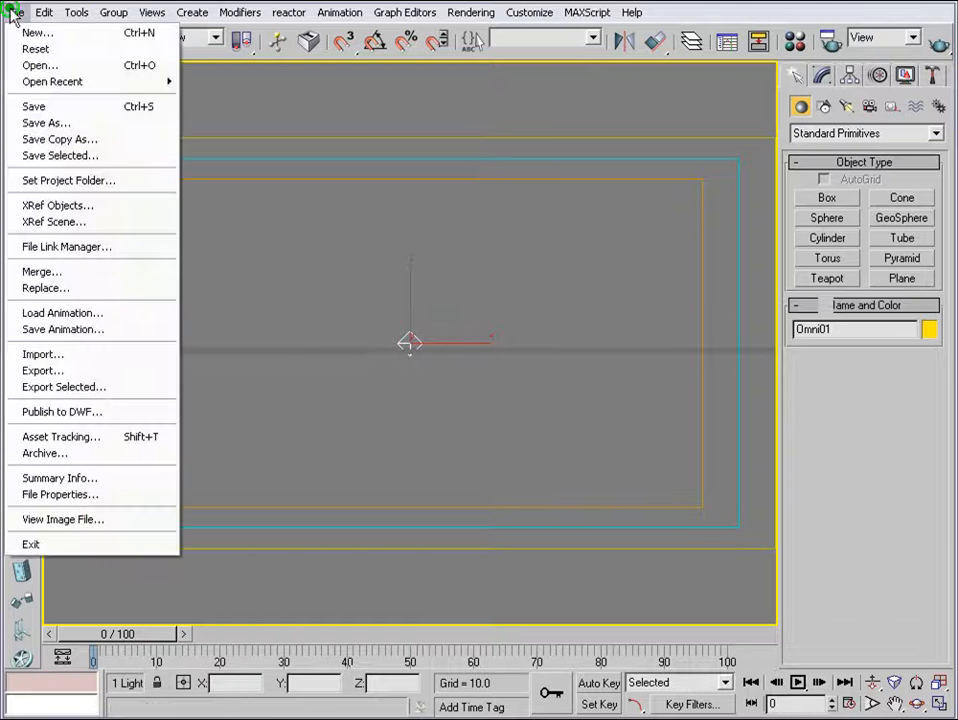
click(33, 49)
click(556, 478)
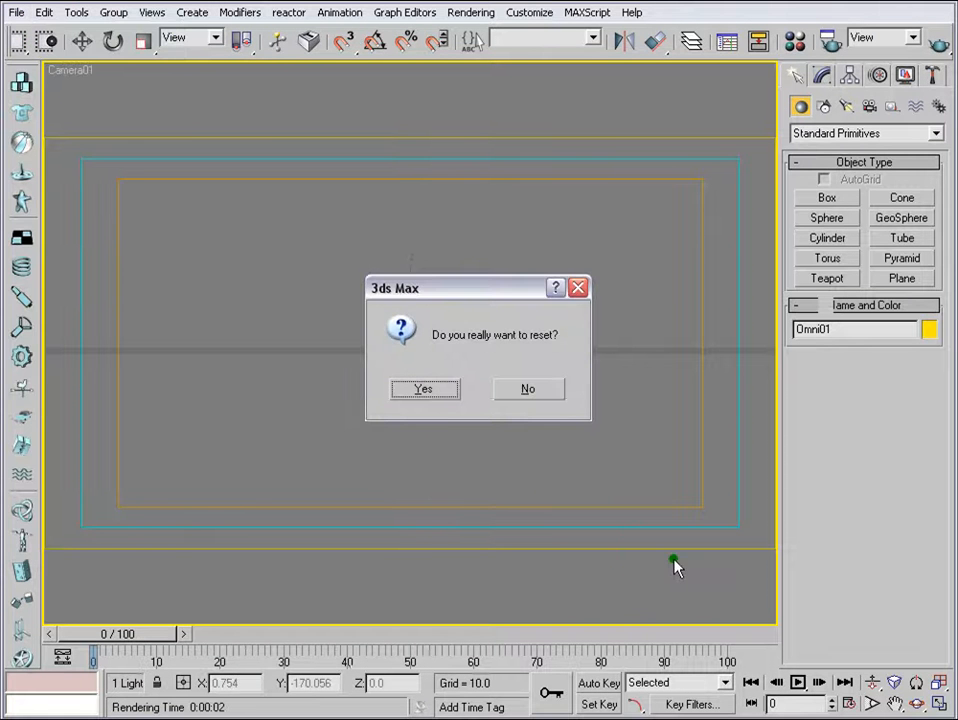
click(437, 399)
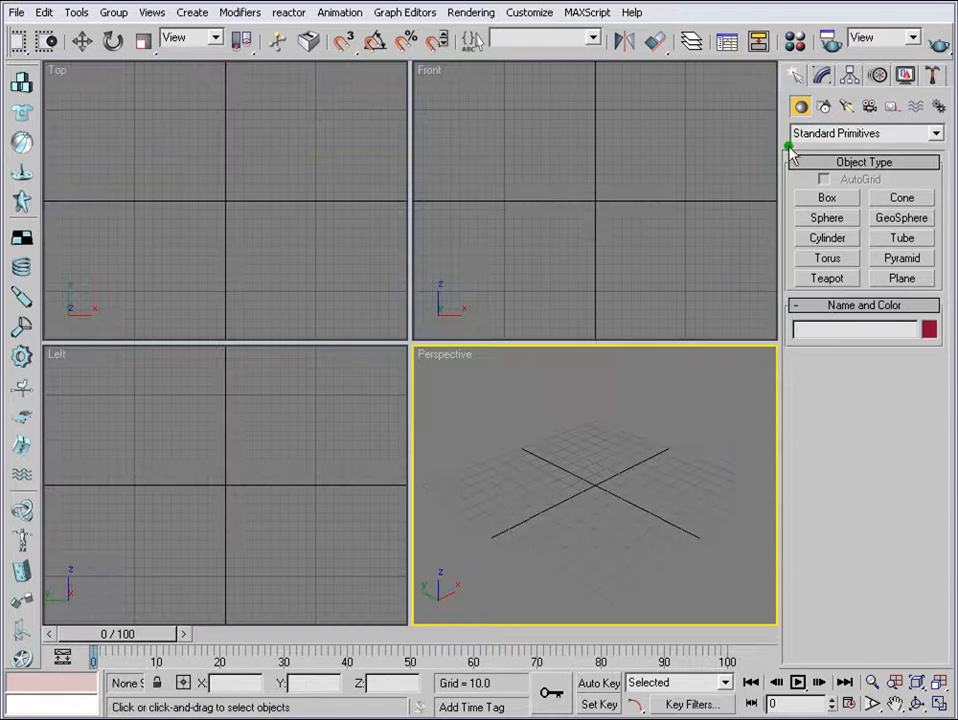
Create a standard Omni light at the center of the grid in the Front view.
click(845, 107)
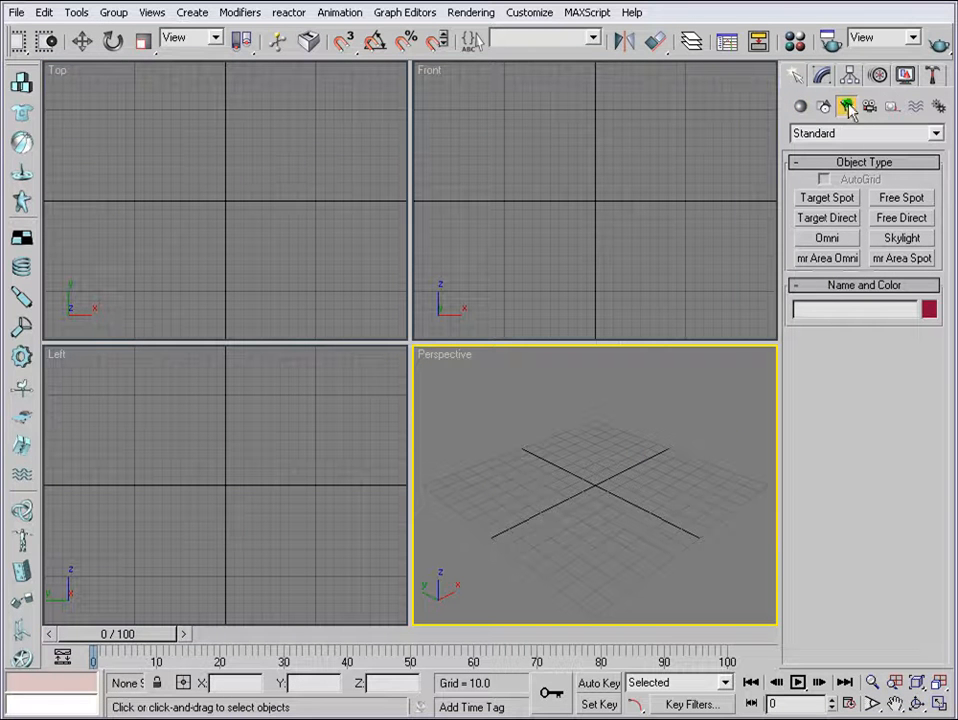
click(826, 240)
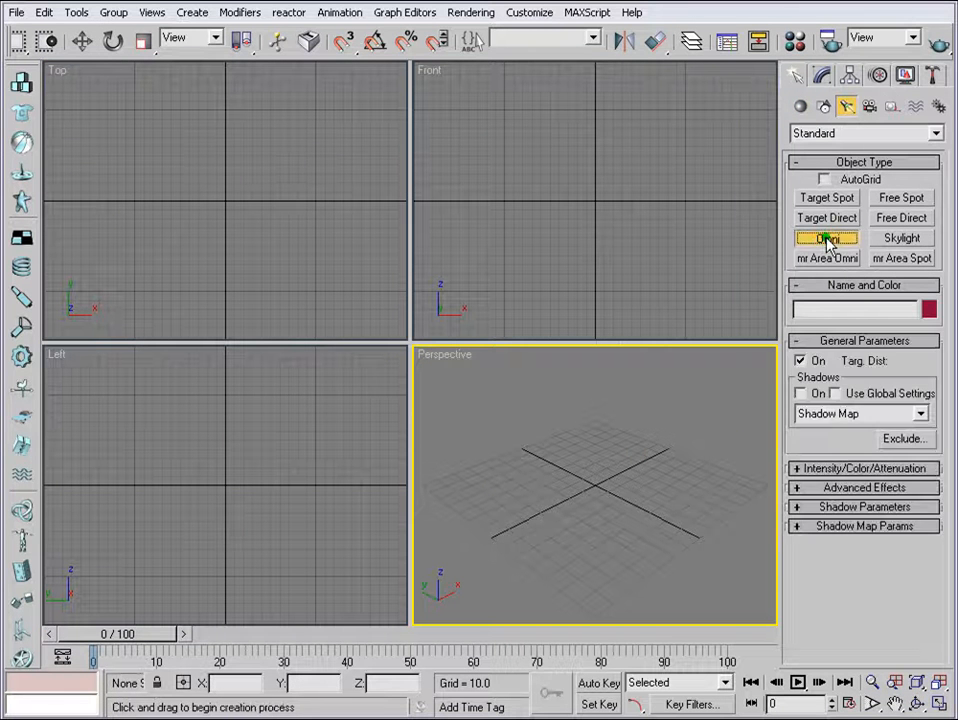
click(596, 200)
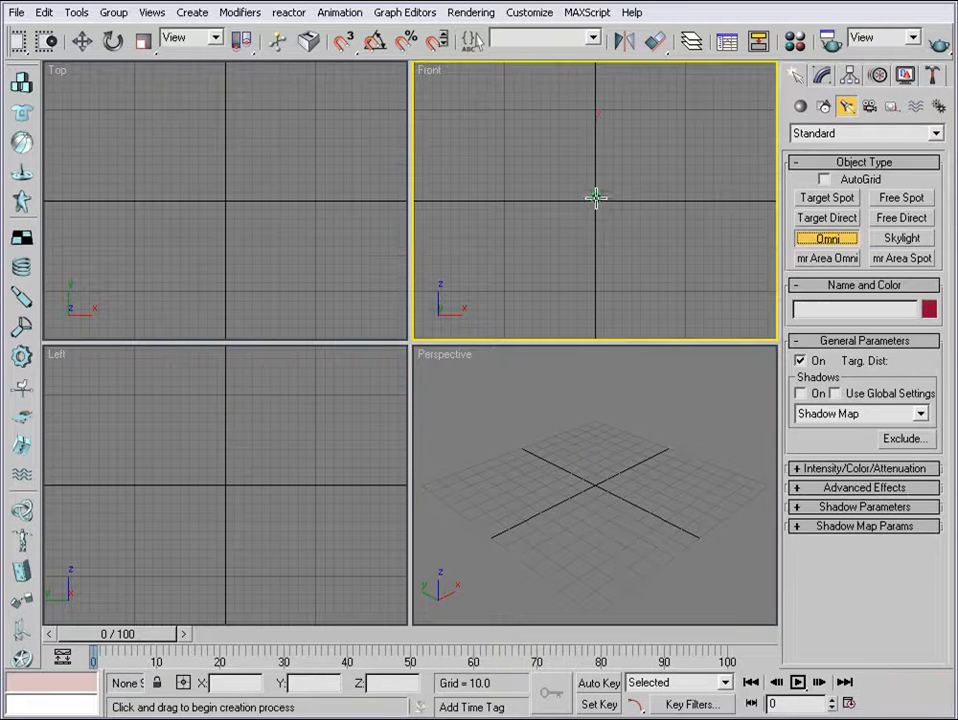
Test-render the Perspective view with only the omni light in the scene.
right_click(680, 407)
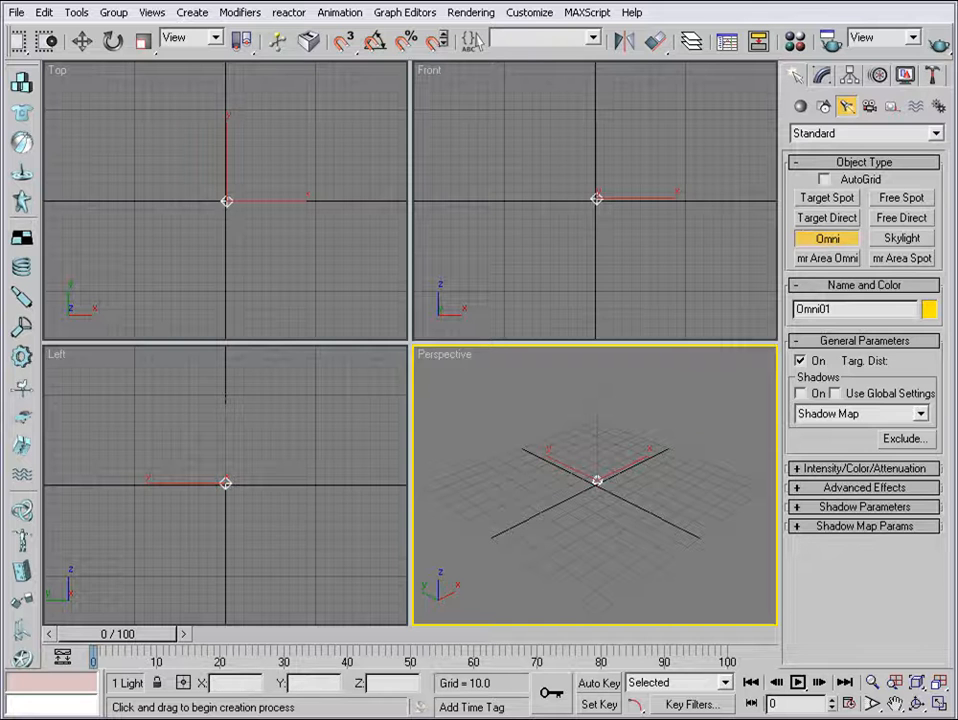
click(938, 47)
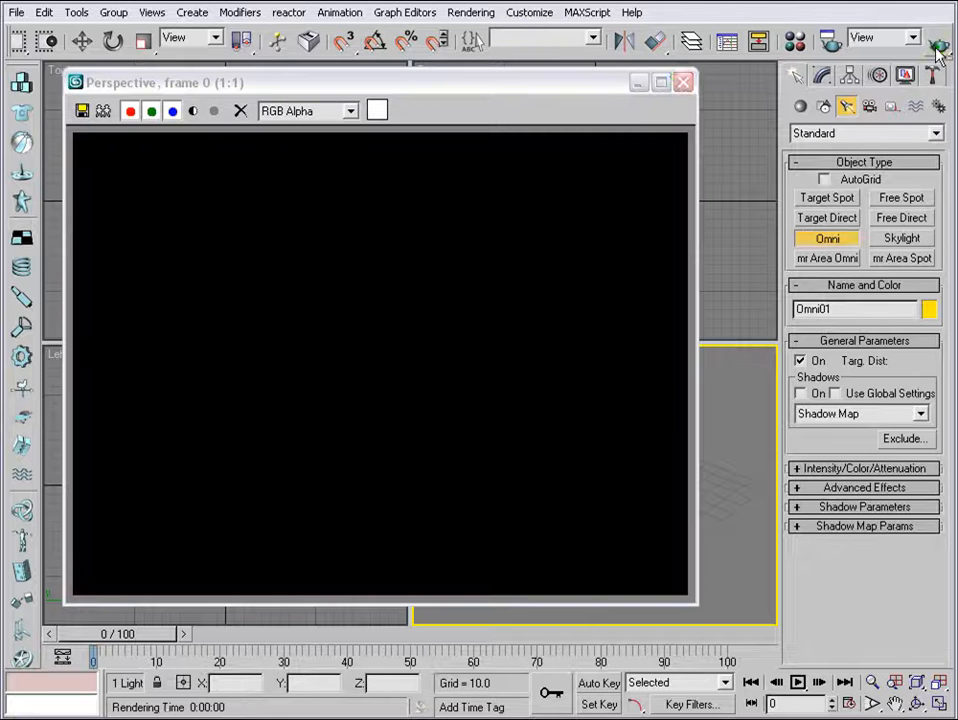
click(682, 83)
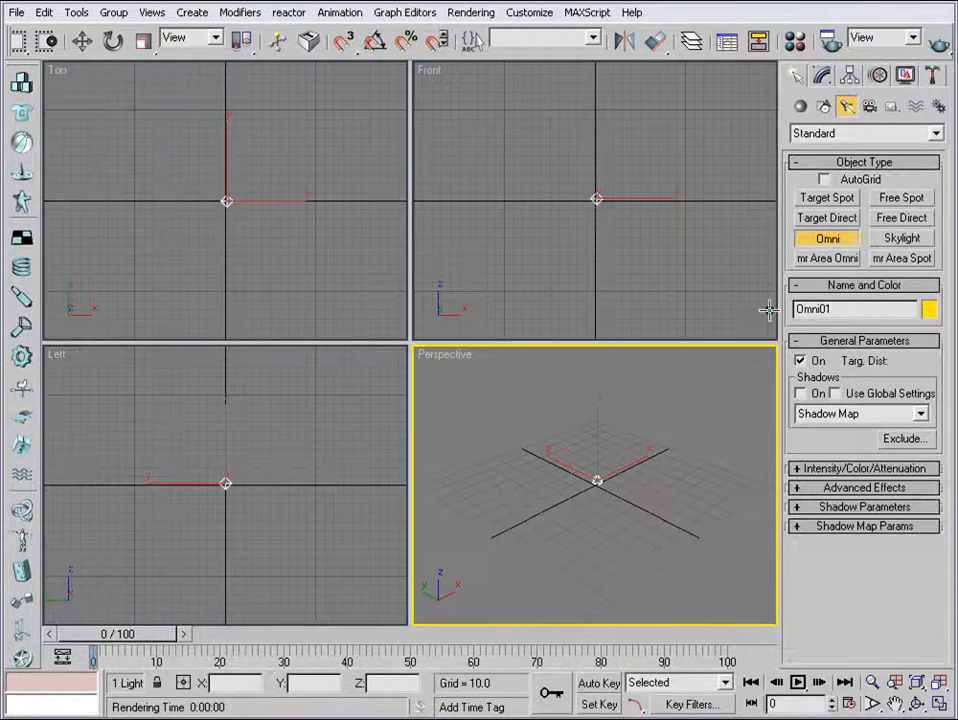
Add a Lens Effects entry to the scene's render effects and test-render the Perspective view.
click(455, 13)
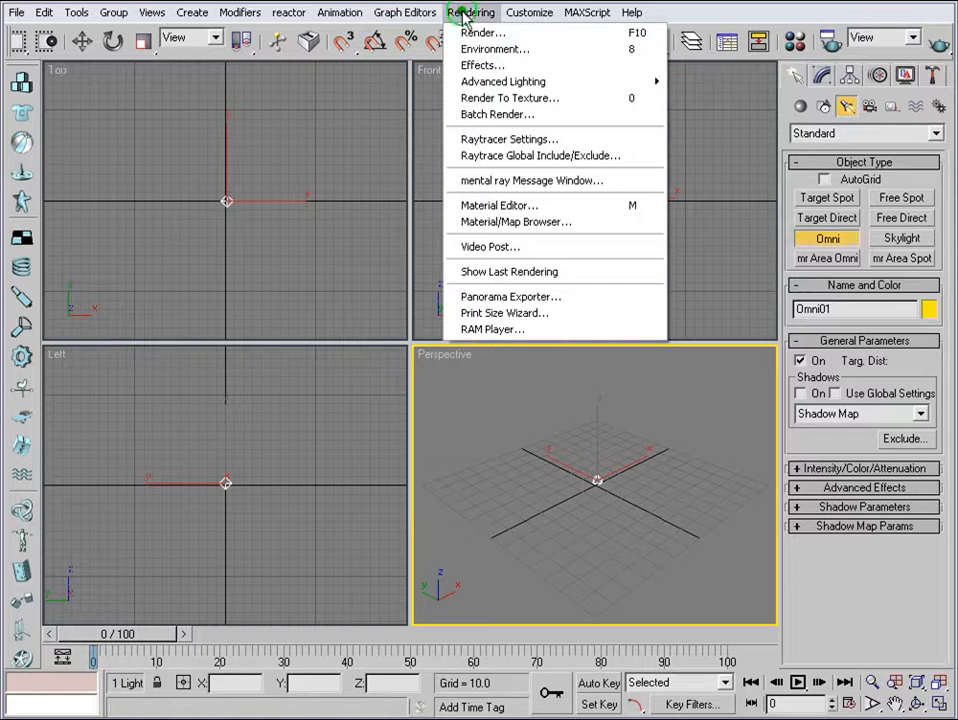
click(466, 64)
drag(228, 108, 254, 75)
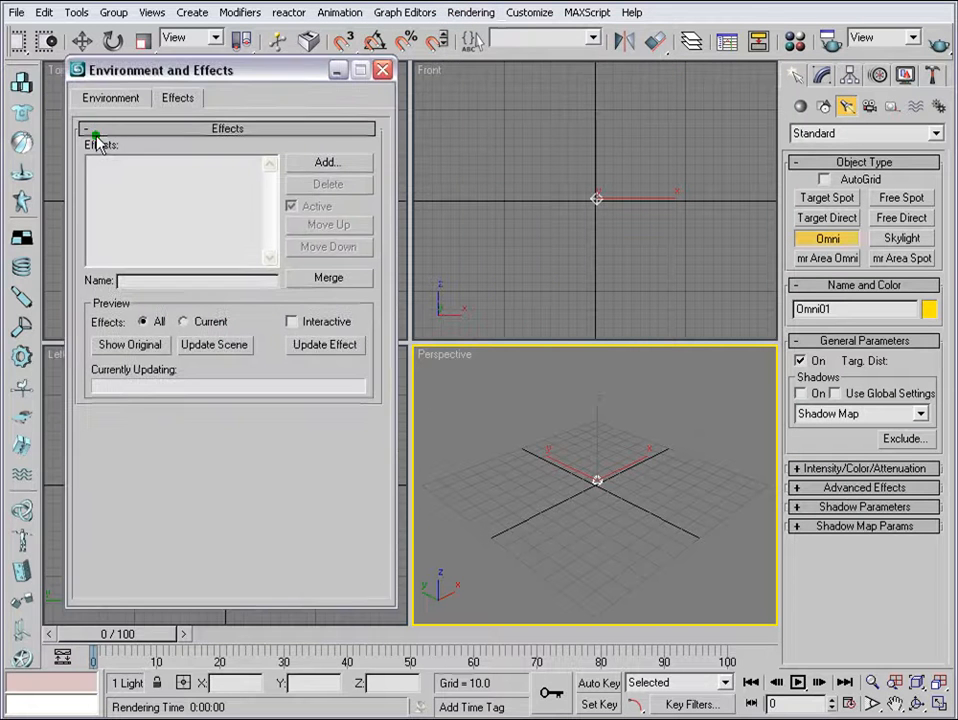
click(323, 162)
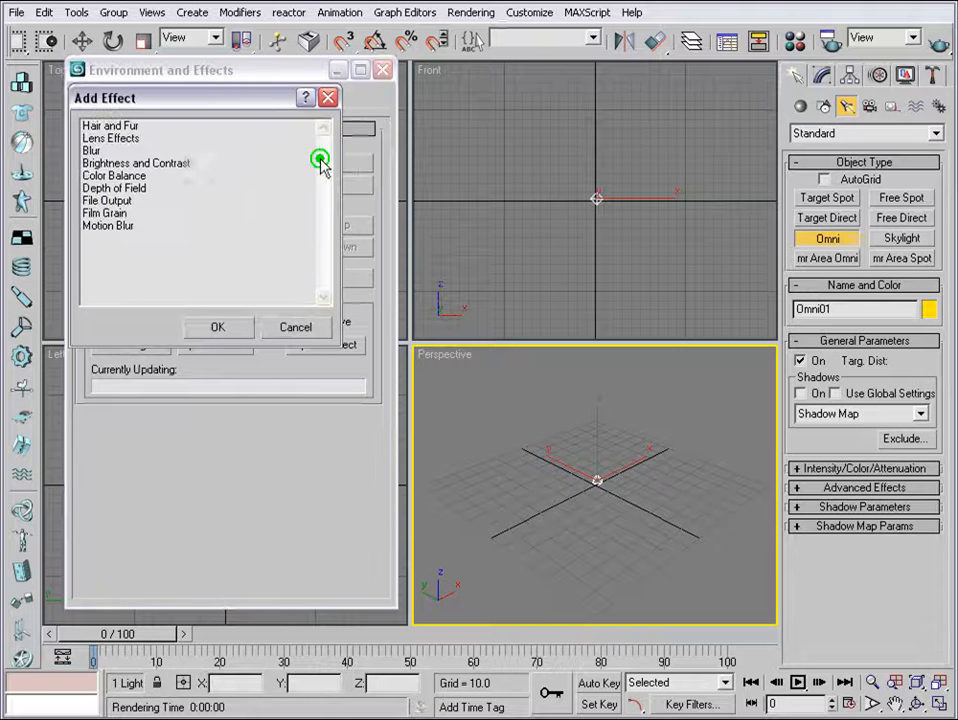
click(103, 138)
click(210, 330)
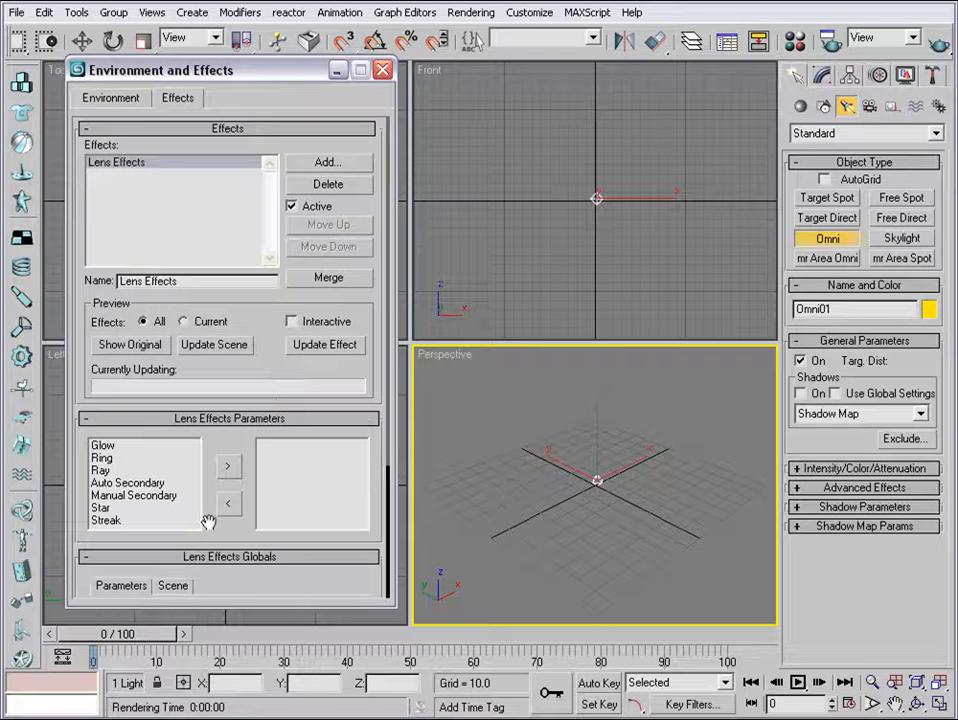
click(938, 40)
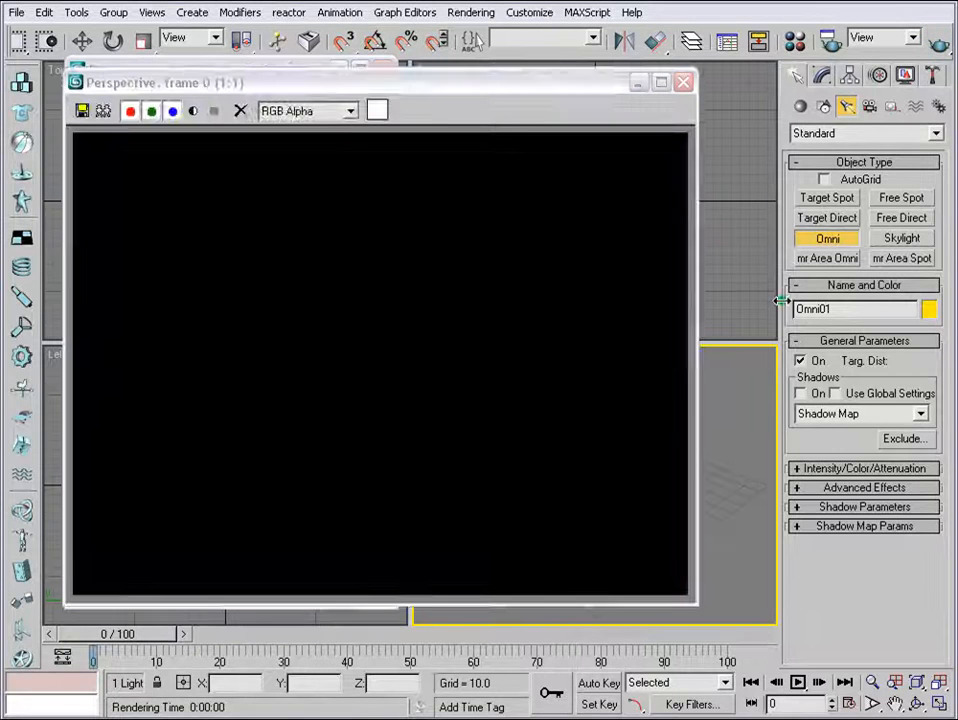
click(684, 81)
Add the Glow element to the Lens Effects parameters and test-render the Perspective view again.
scroll(290, 440, down, 5)
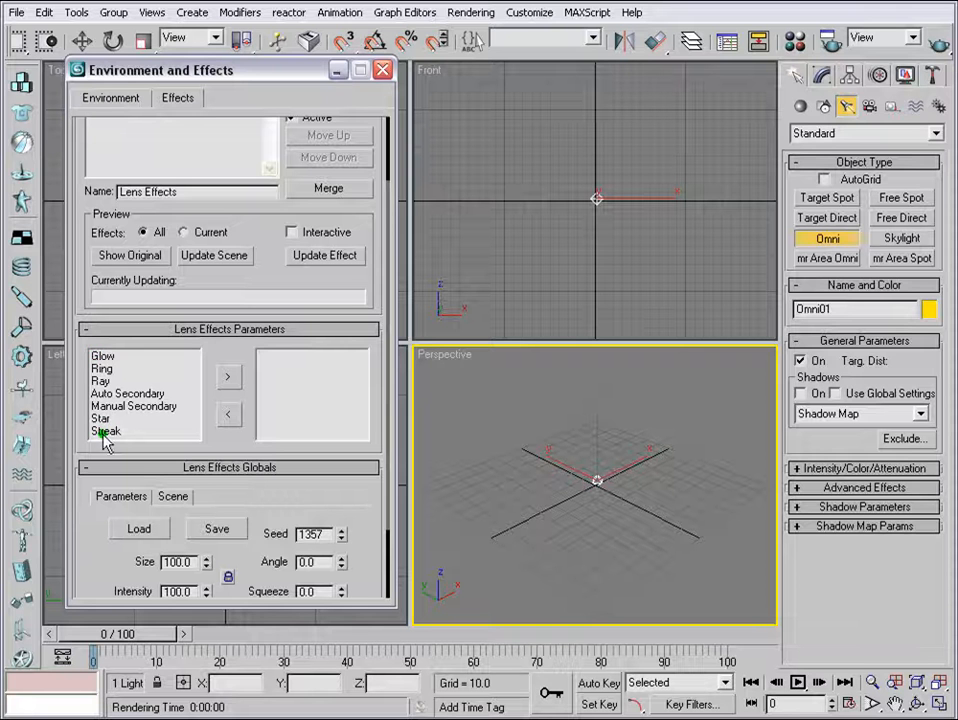
click(103, 357)
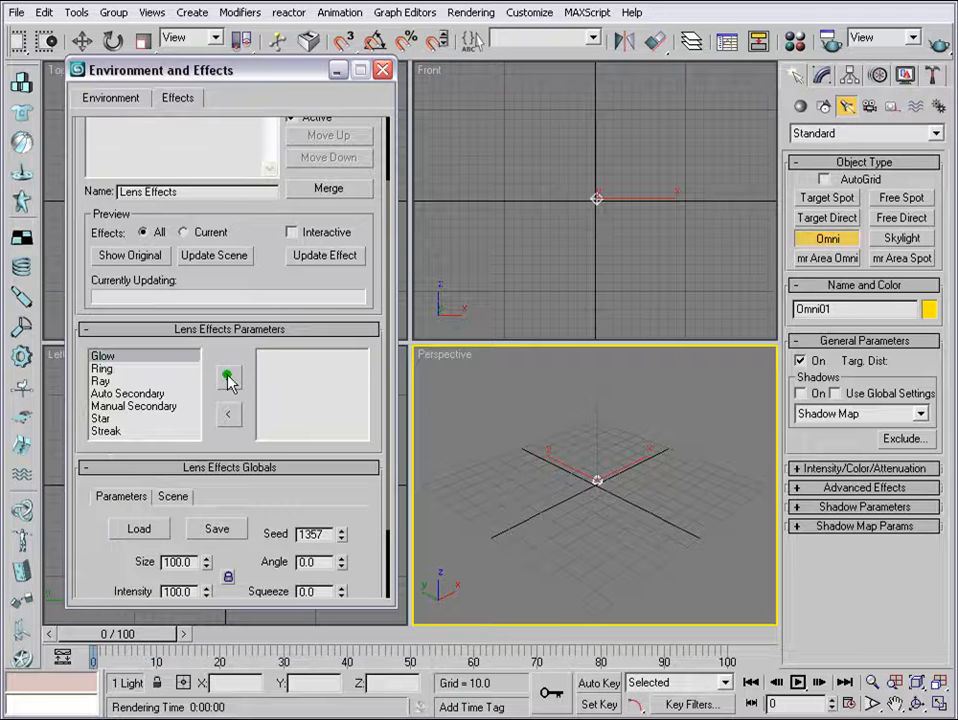
click(228, 380)
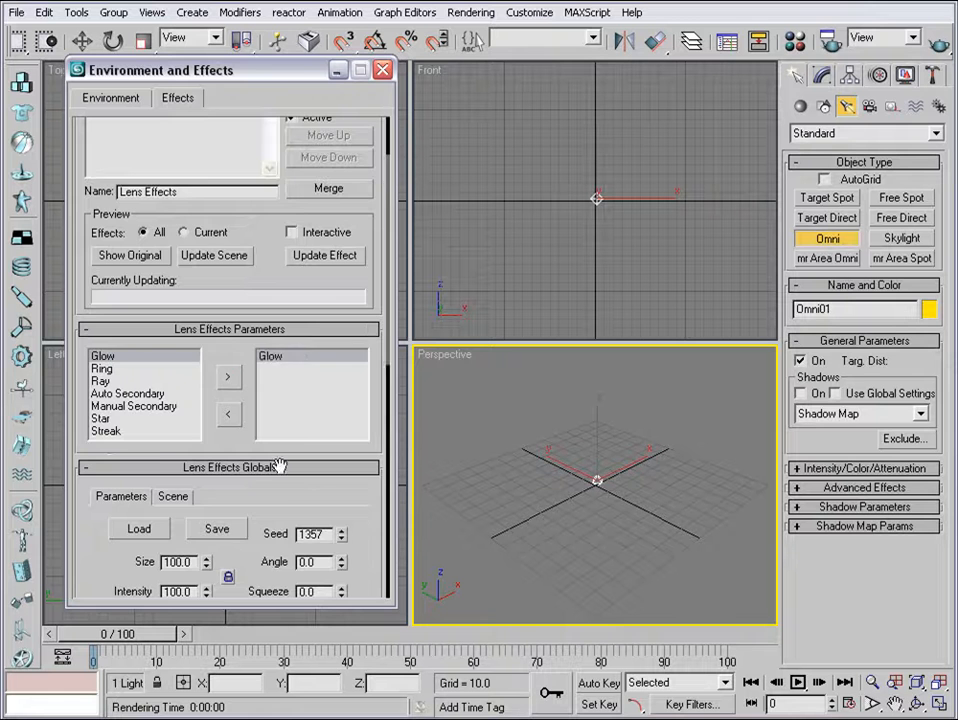
drag(293, 498, 308, 403)
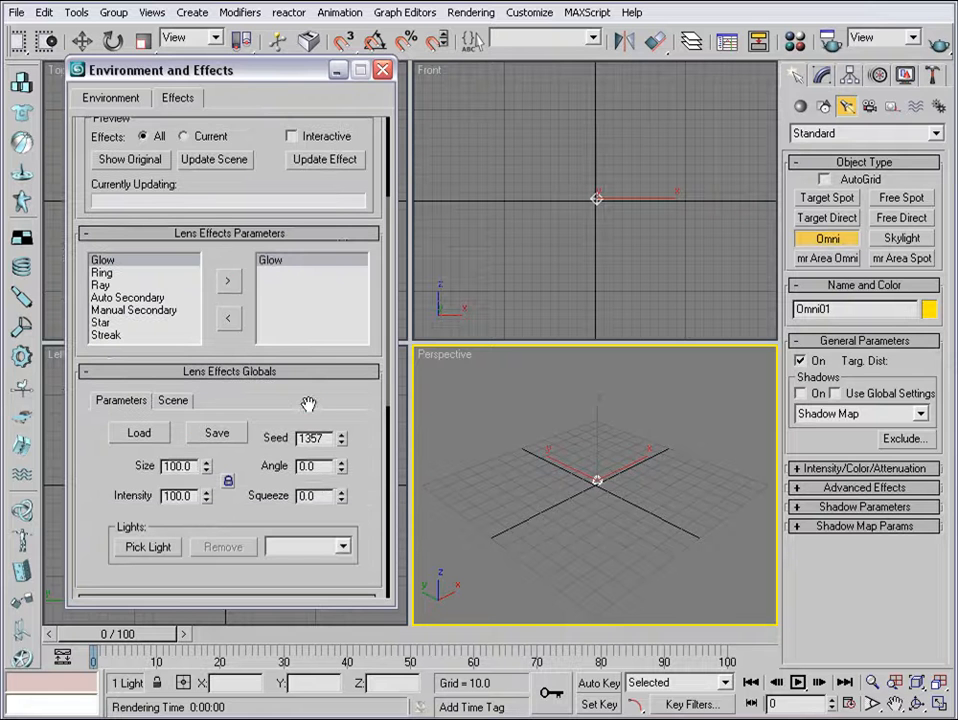
click(942, 42)
click(687, 79)
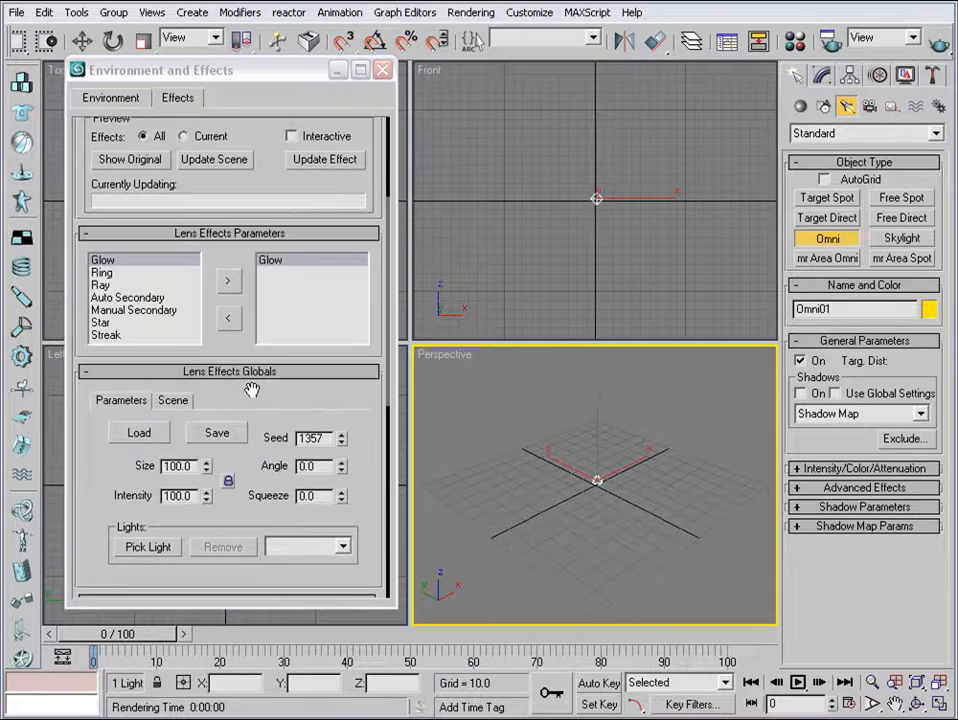
Assign the omni light Omni01 as the Lens Effects light source and test-render the Perspective view.
drag(252, 398, 257, 299)
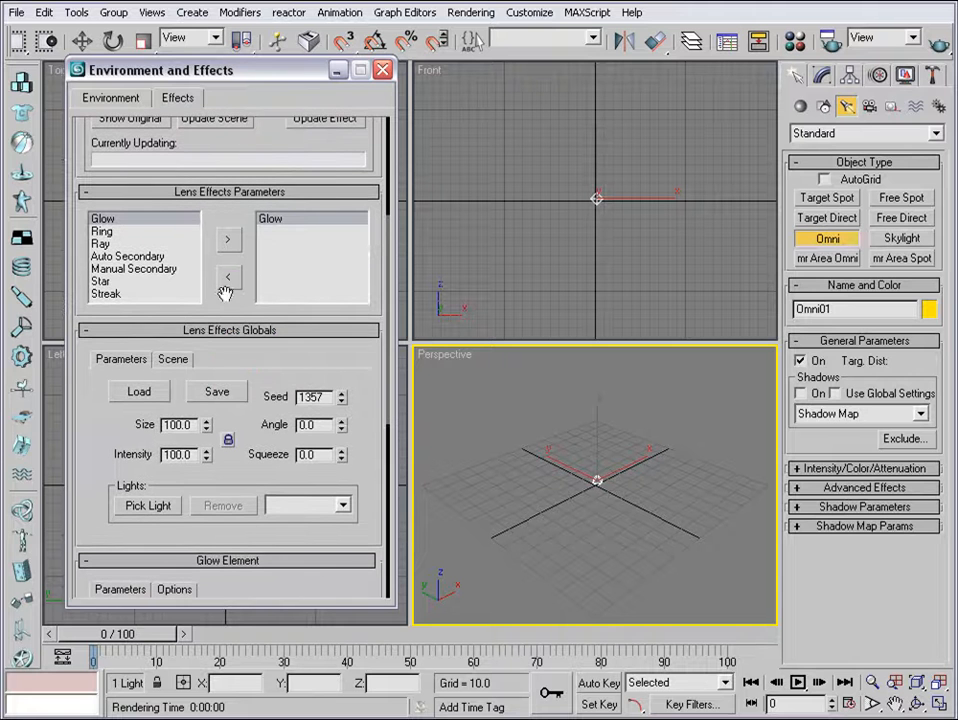
click(264, 219)
click(150, 507)
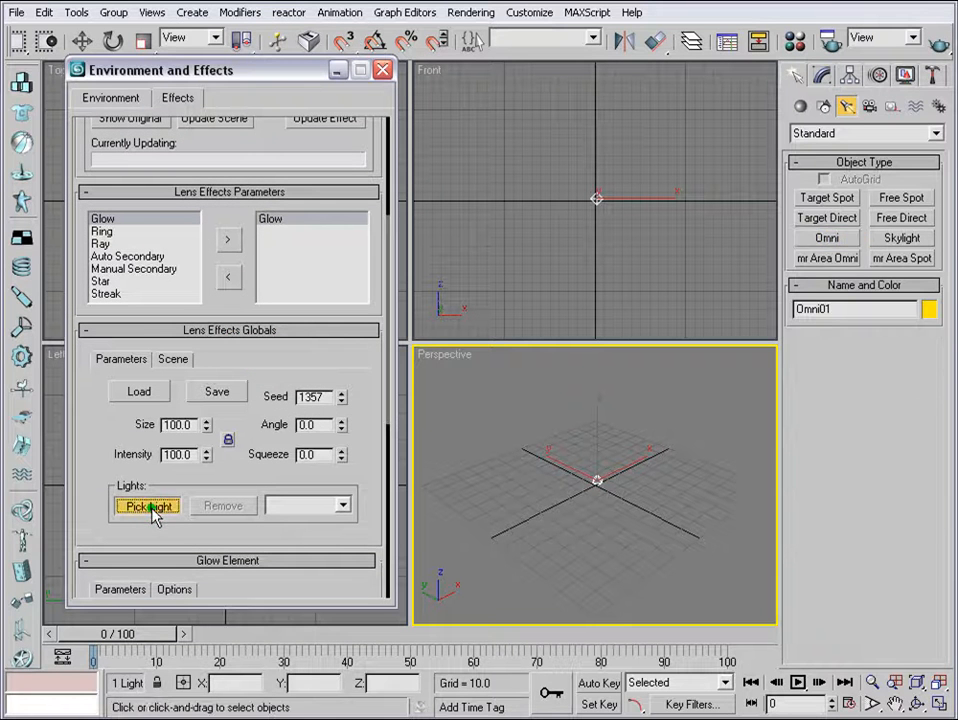
click(569, 531)
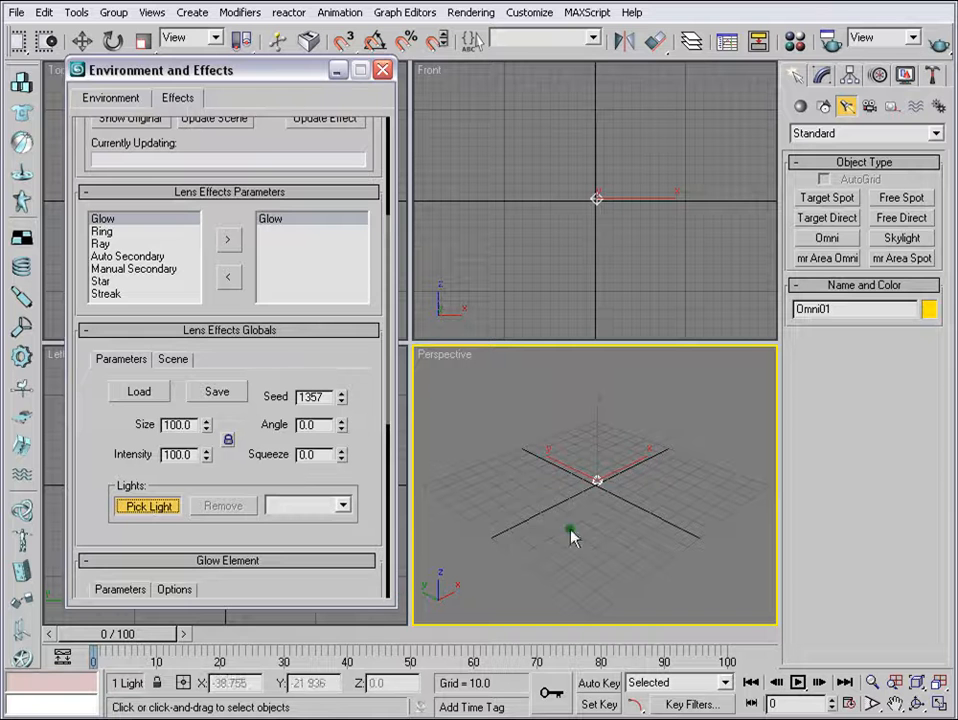
click(597, 481)
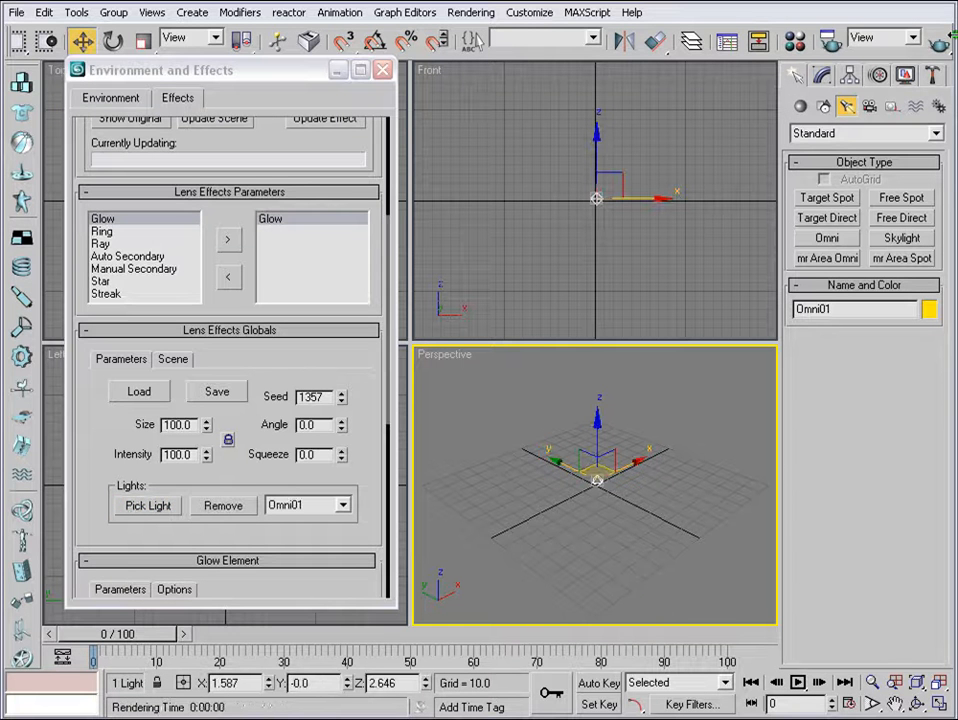
key(shift+q)
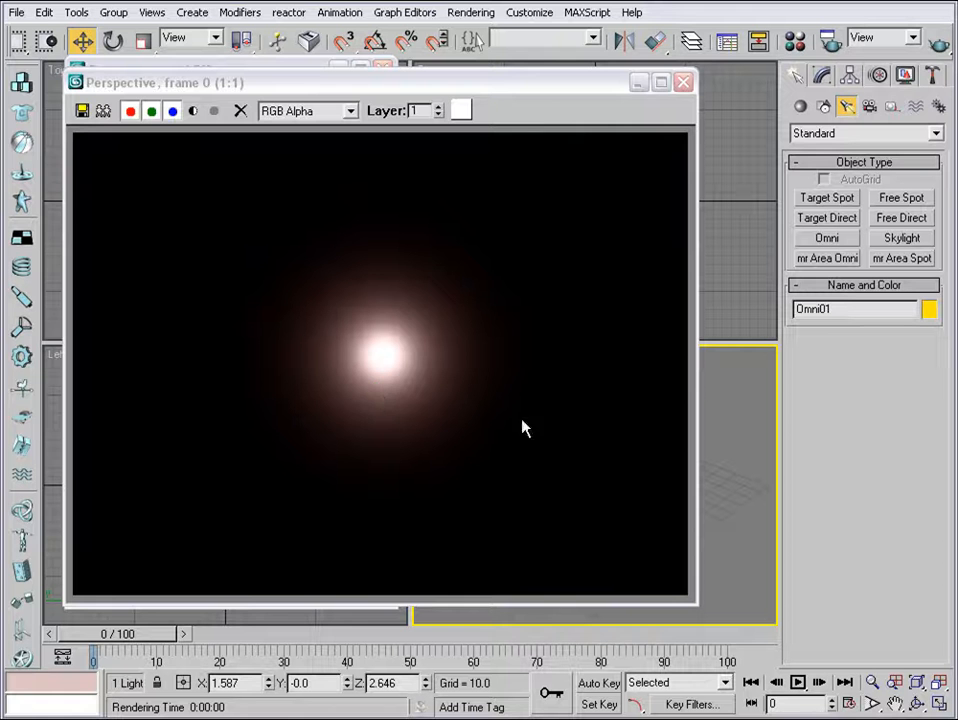
click(684, 81)
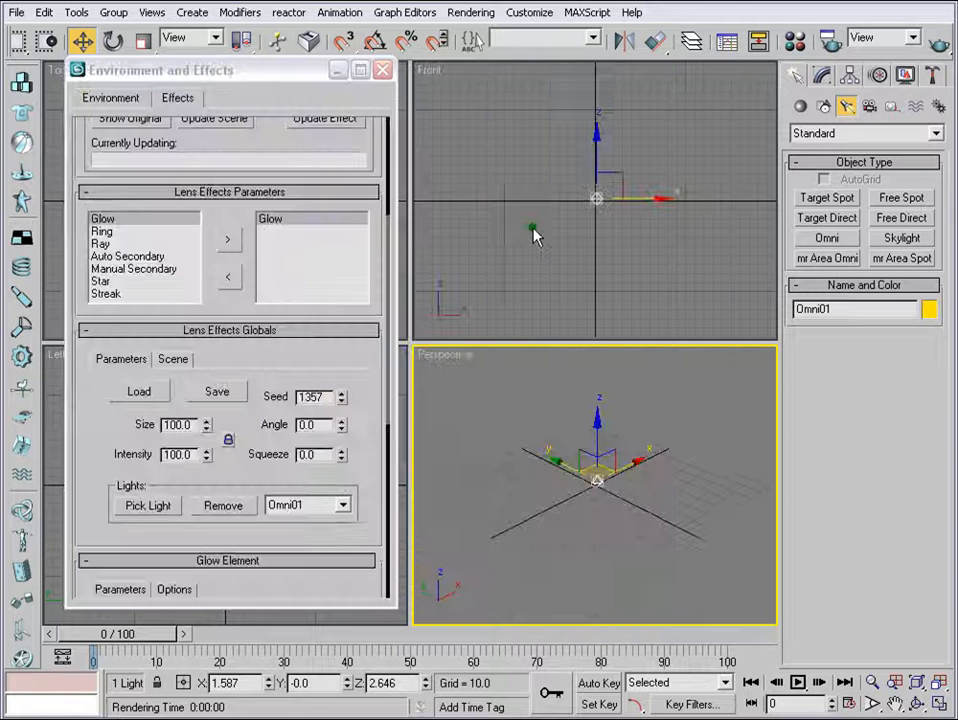
Rename the Glow element to "Glow main".
drag(275, 395, 291, 251)
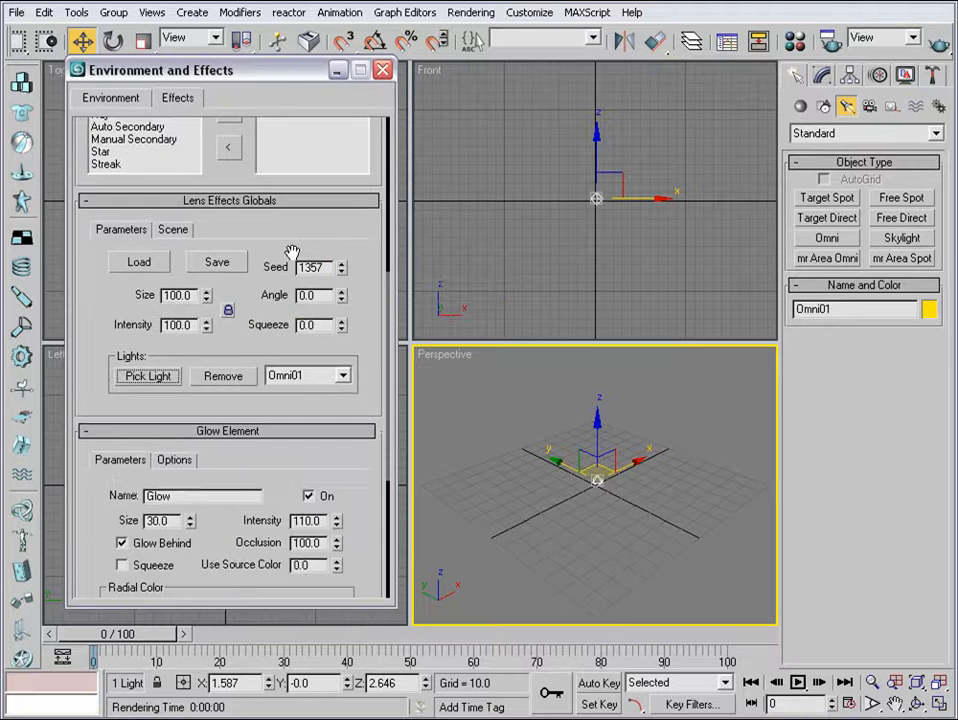
click(187, 495)
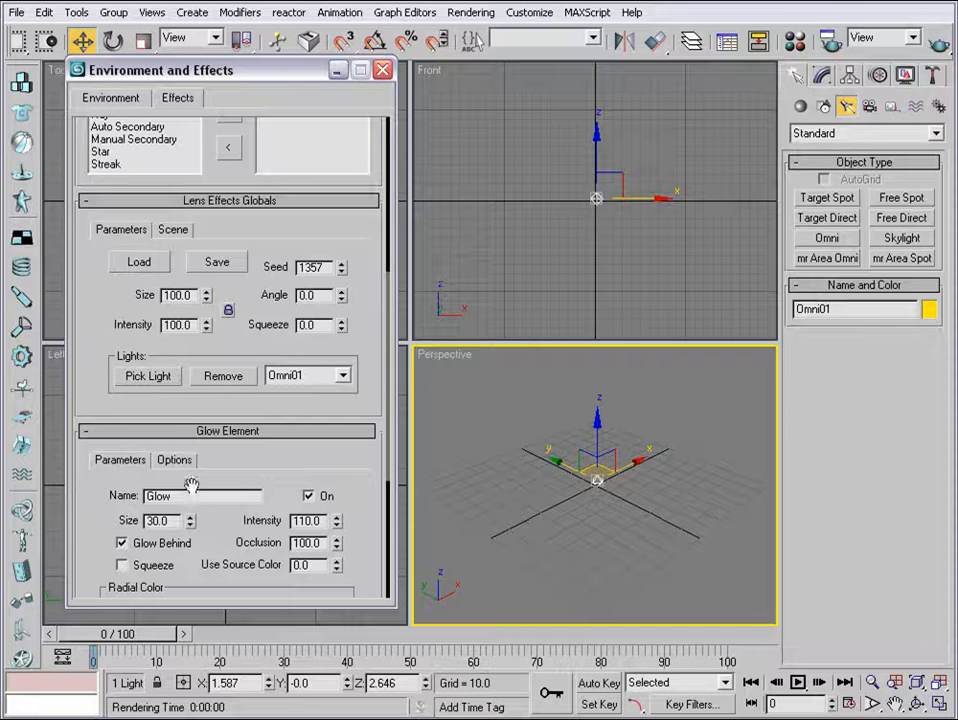
text(main)
Set the Glow element's size to 100 and intensity to 100, and test-render the Perspective view.
drag(228, 462, 254, 391)
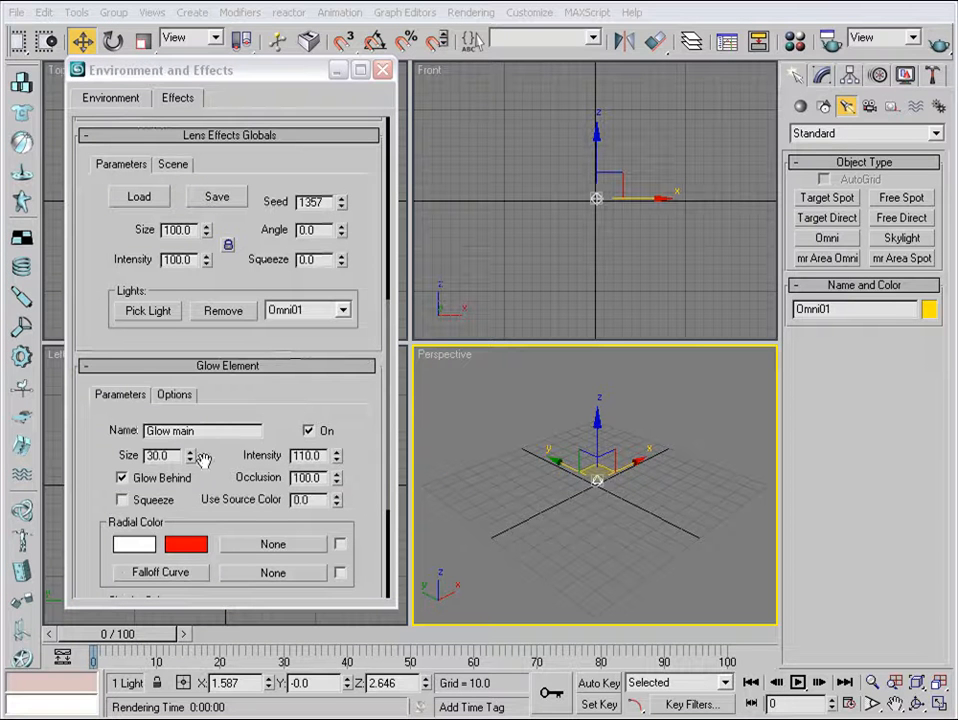
drag(171, 457, 82, 454)
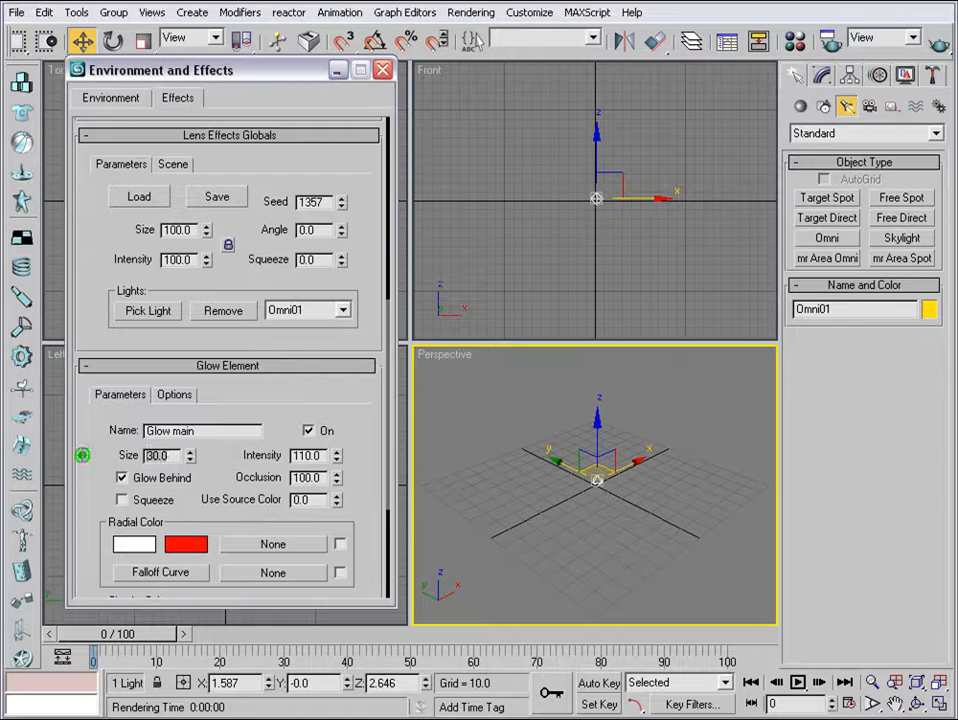
key(Return)
drag(314, 458, 229, 449)
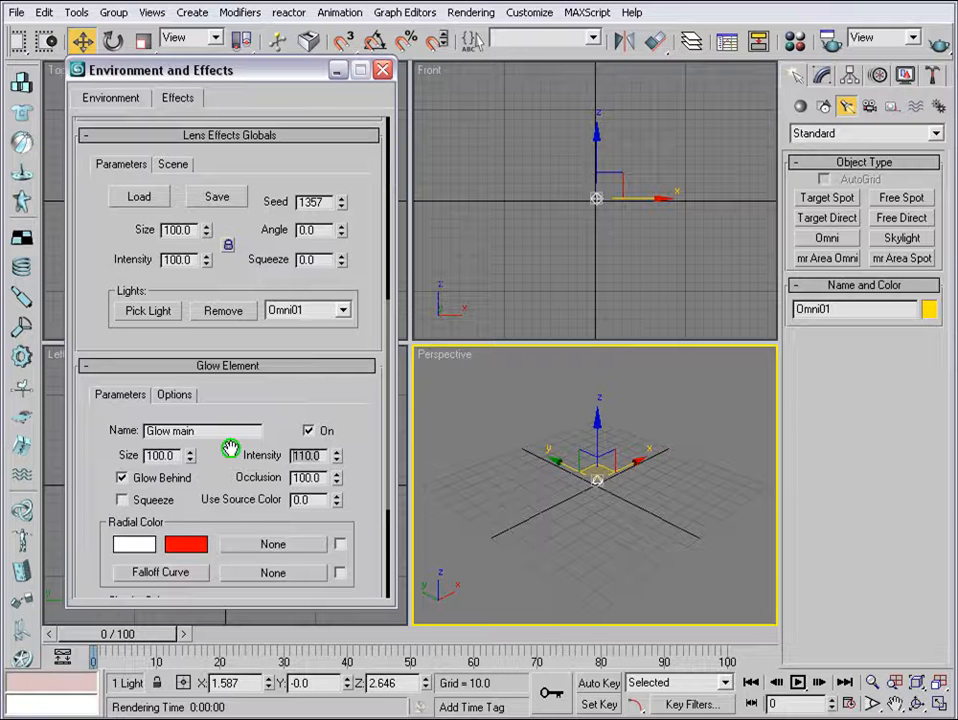
text(10)
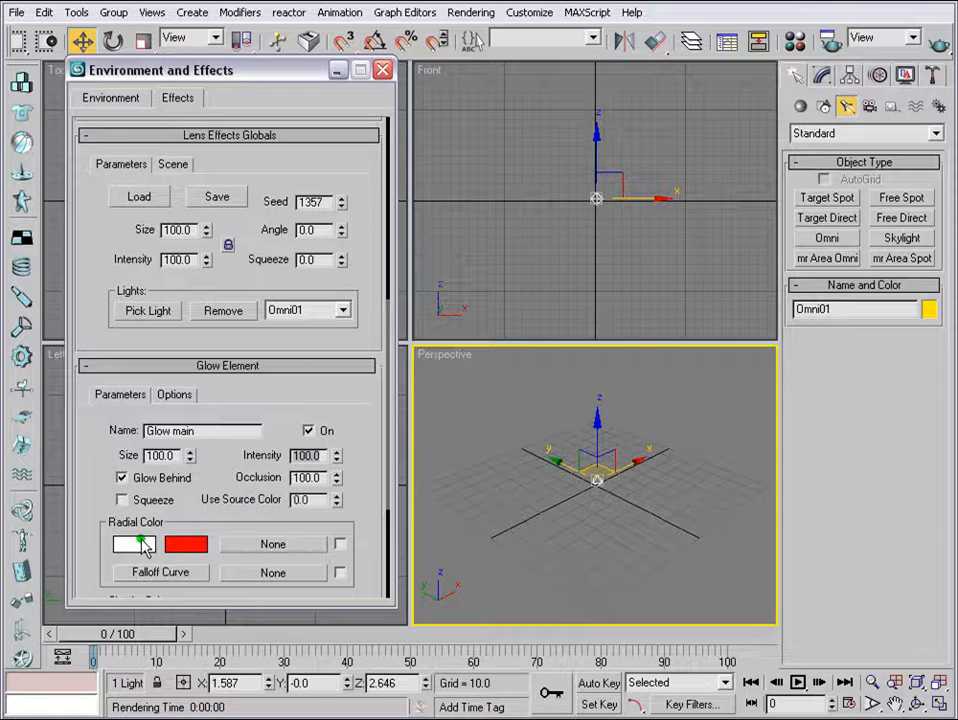
click(938, 42)
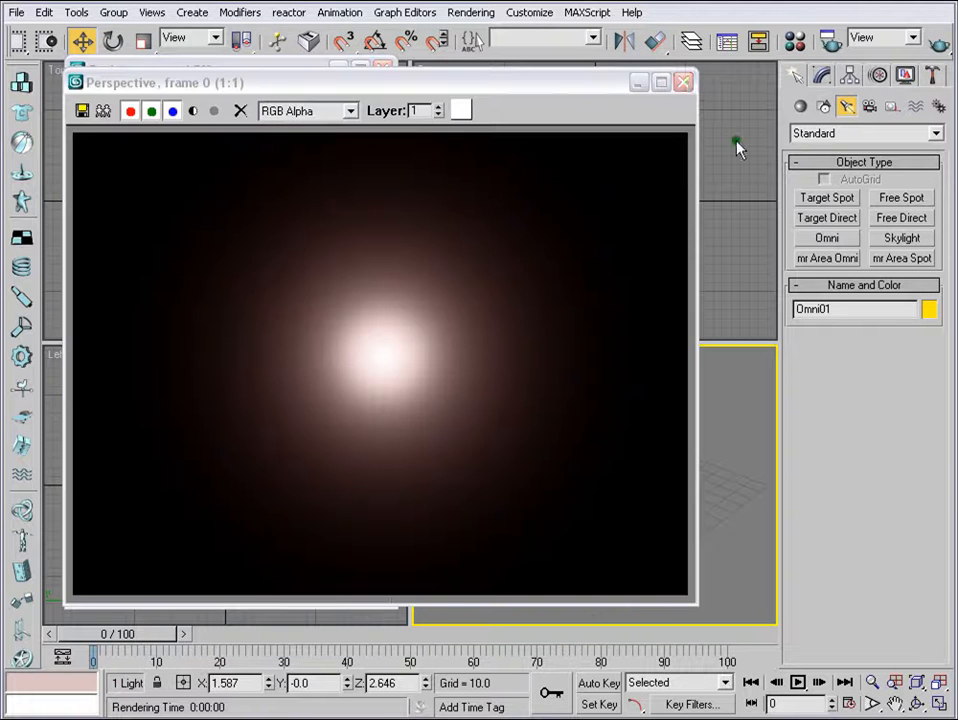
click(685, 81)
Set the Glow element's Use Source Color value to 100 and test-render the Perspective view.
click(250, 544)
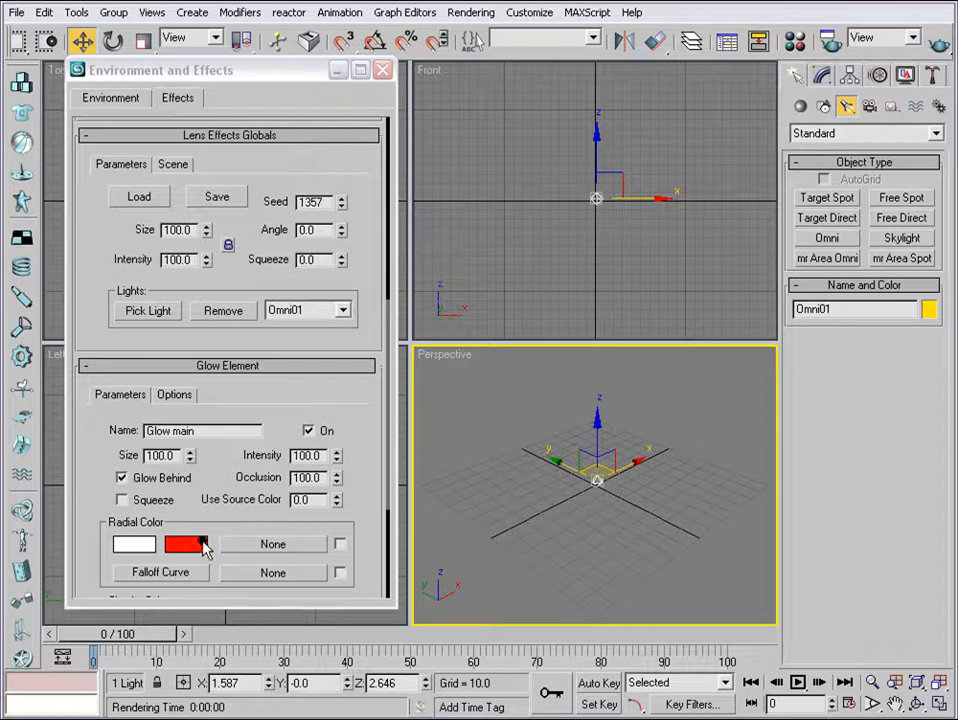
drag(340, 501, 357, 445)
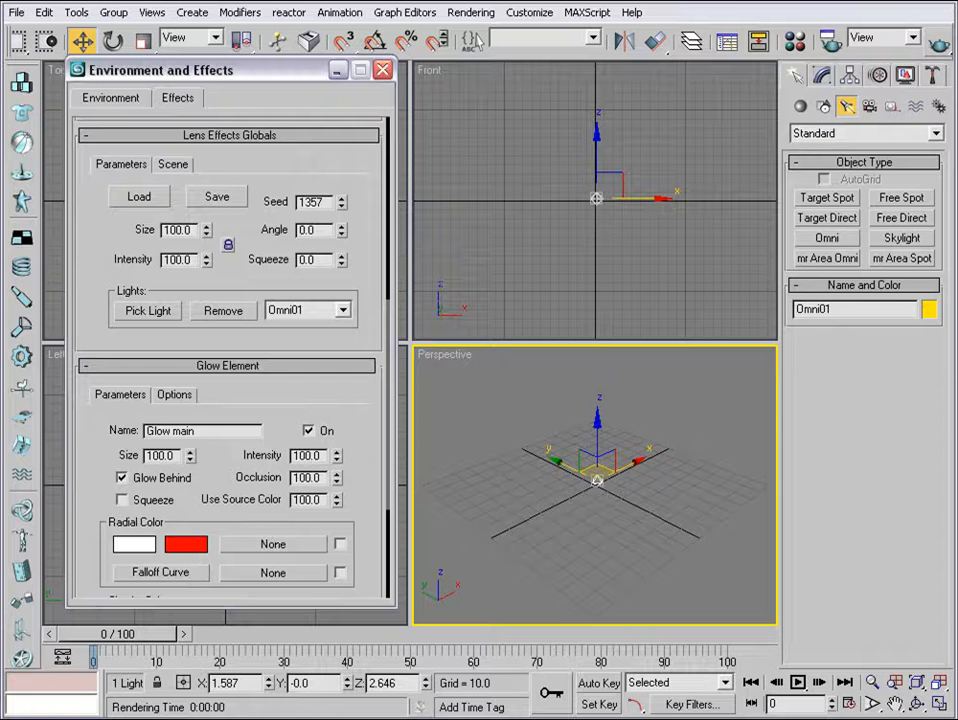
click(939, 48)
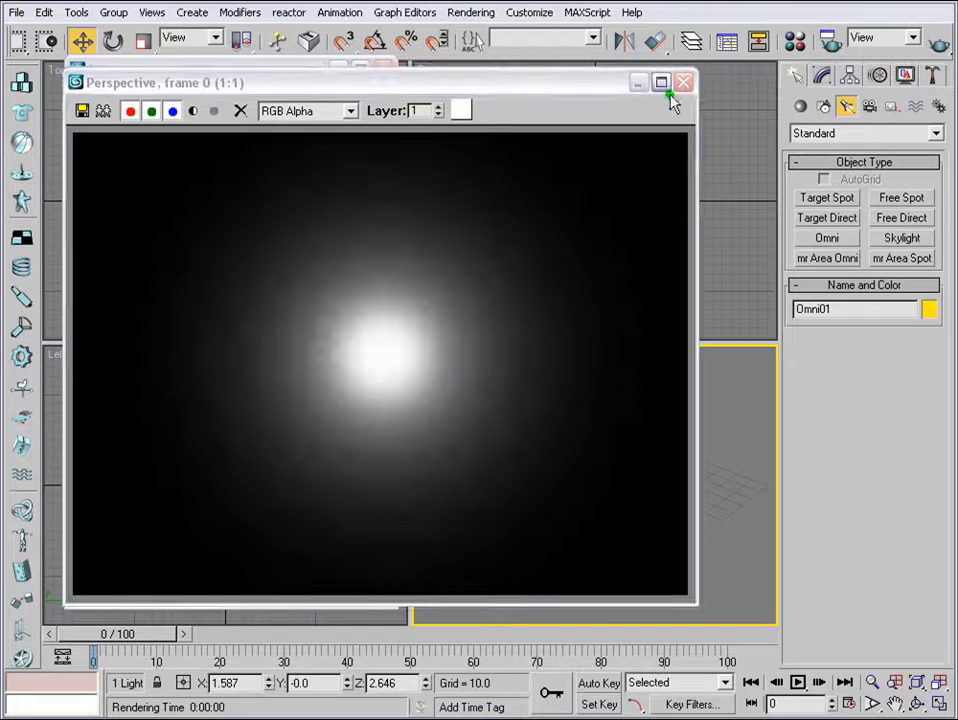
click(683, 81)
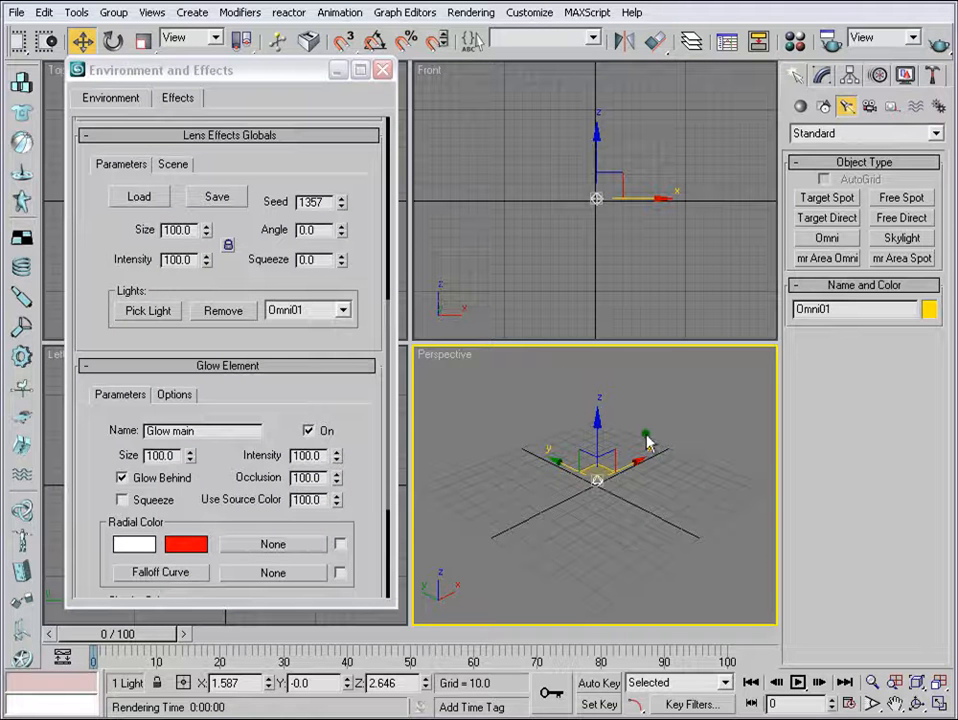
Change the omni light's color to light blue (RGB 44, 172, 214) and test-render the Perspective view.
click(822, 75)
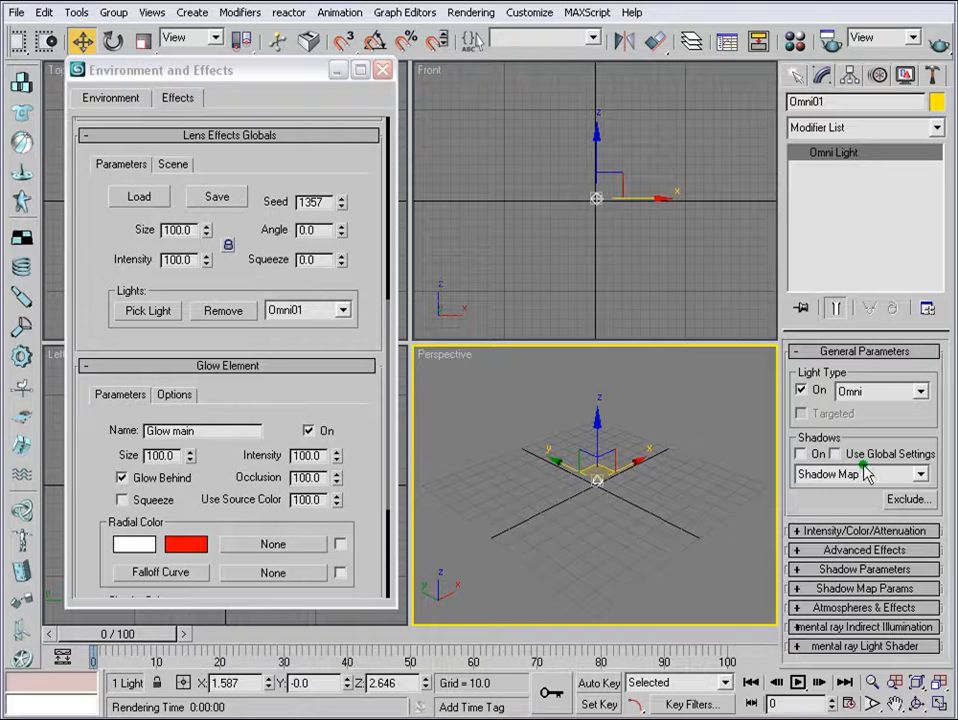
click(836, 531)
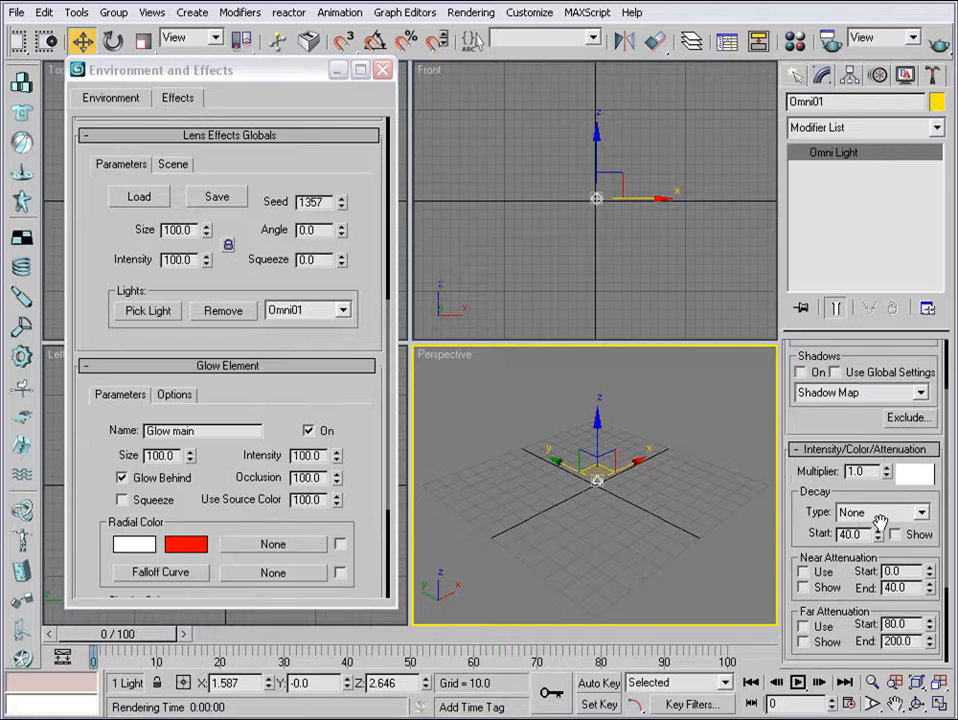
click(919, 471)
mouse_move(220, 79)
mouse_down()
mouse_move(212, 75)
mouse_move(247, 208)
mouse_up()
click(186, 207)
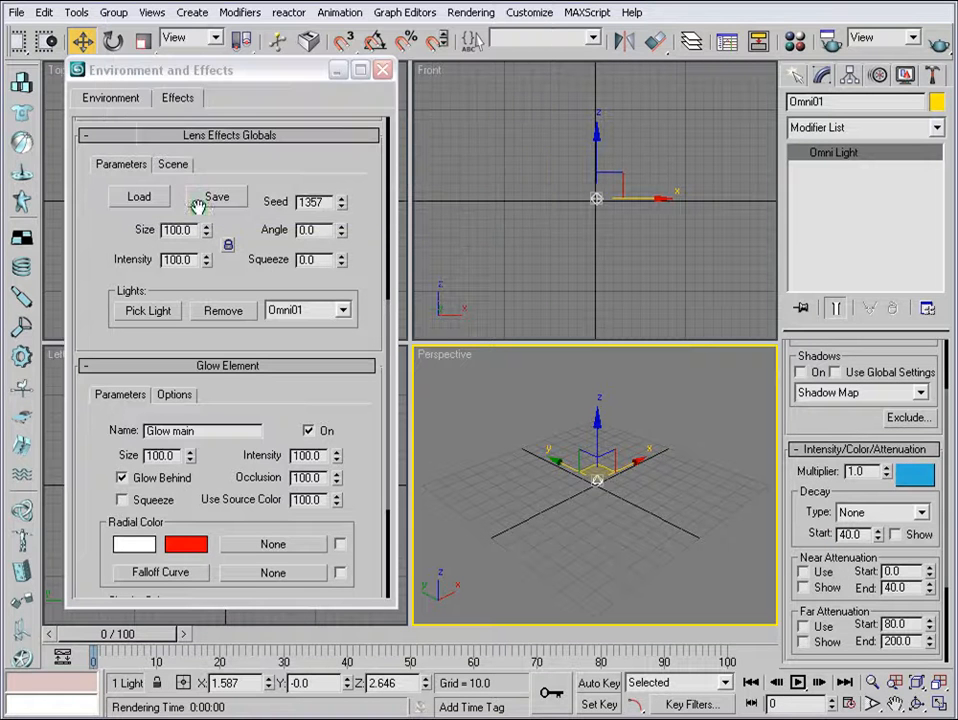
click(939, 41)
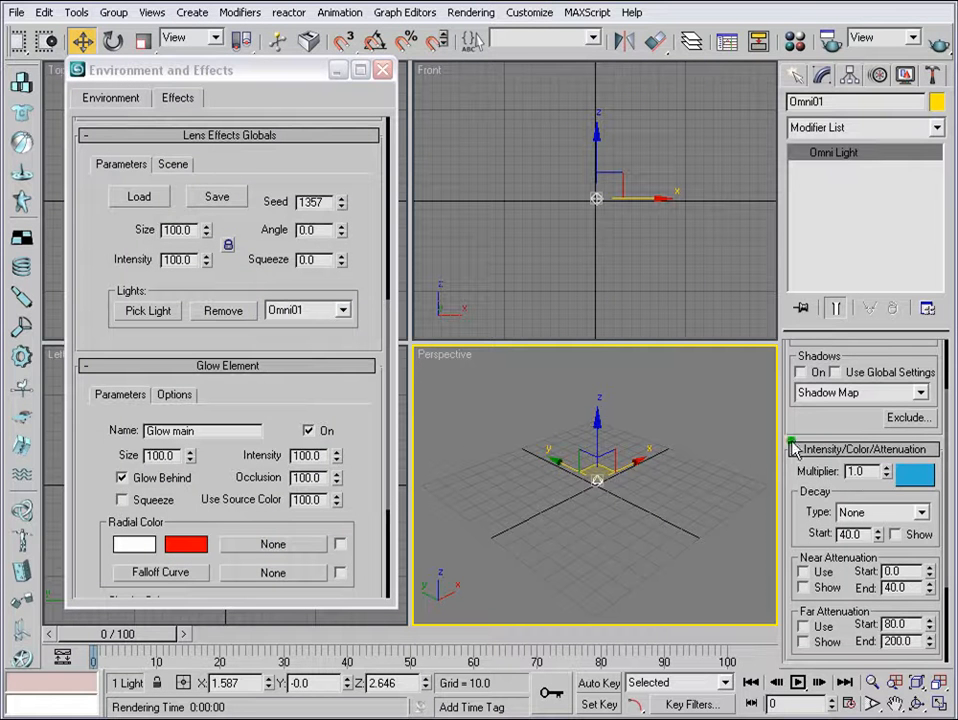
Shift the hue of the omni light's color to a deeper blue and test-render the Perspective view.
click(910, 473)
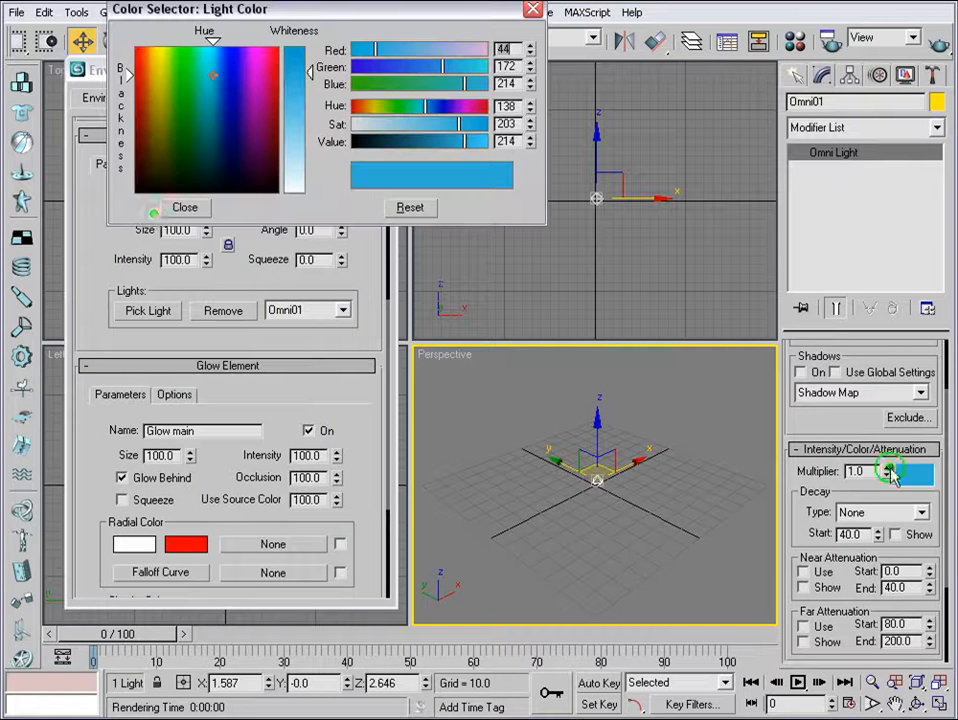
click(214, 37)
click(186, 208)
key(shift+q)
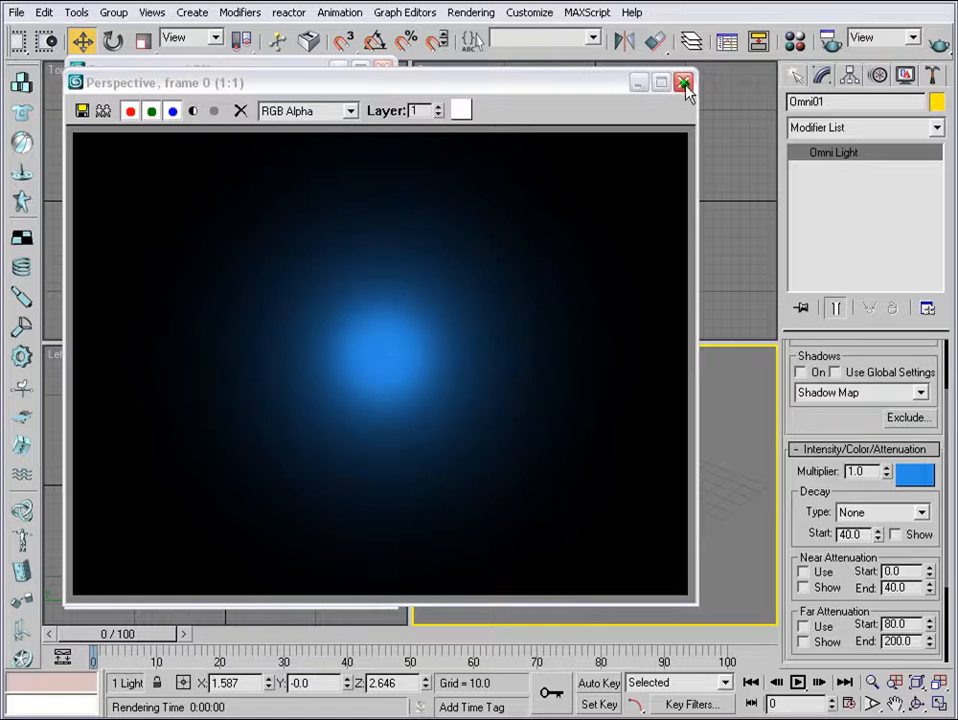
click(684, 82)
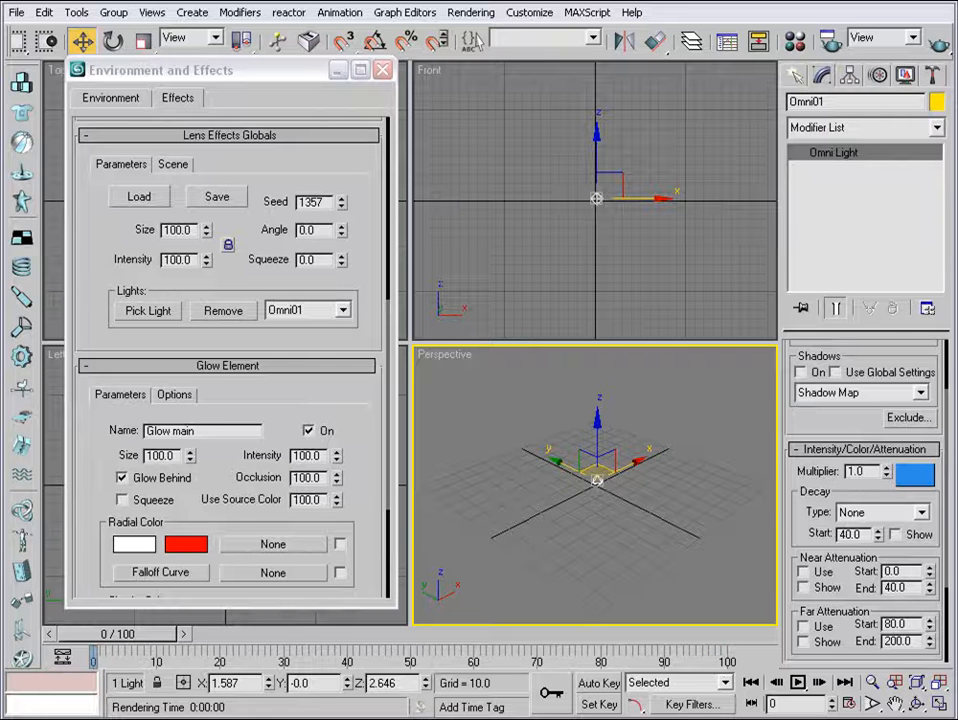
Enable Squeeze for the Glow element and test-render the Perspective view.
click(121, 500)
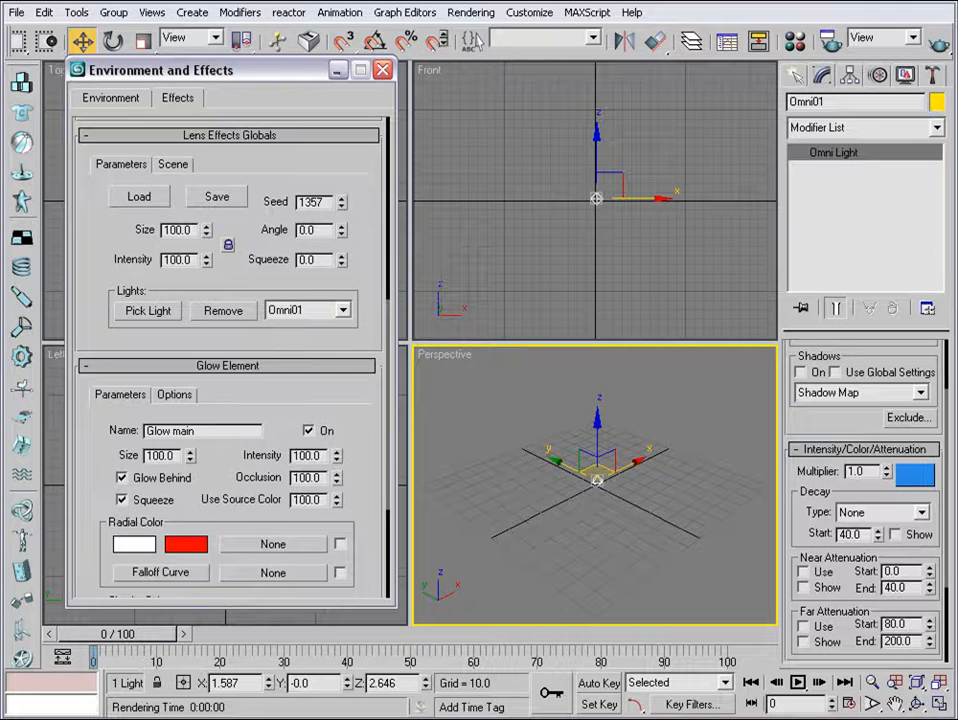
key(shift+q)
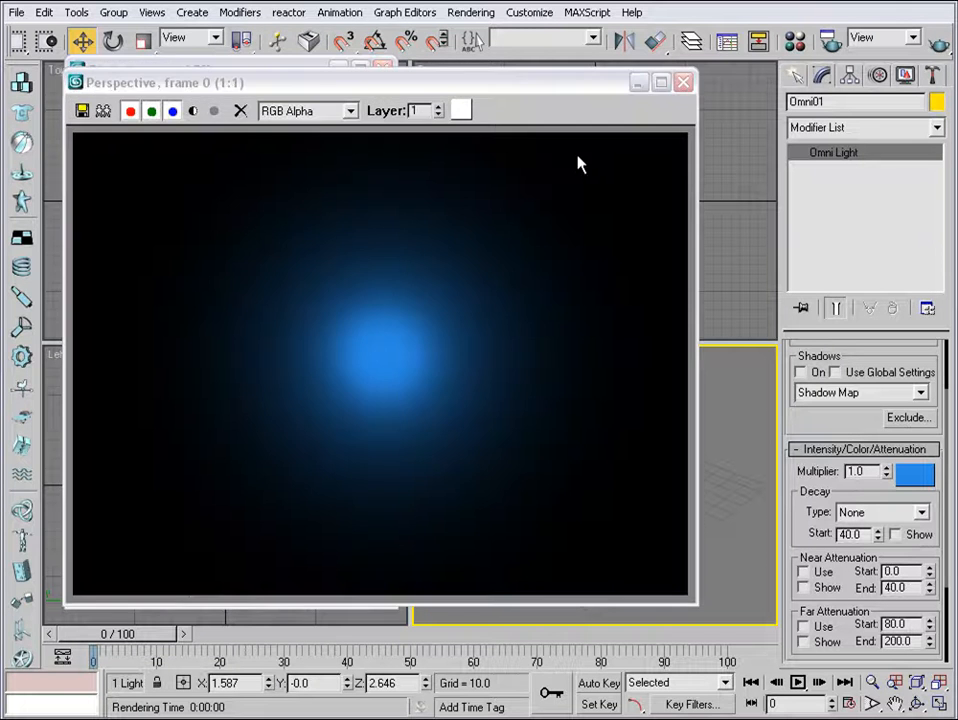
click(682, 82)
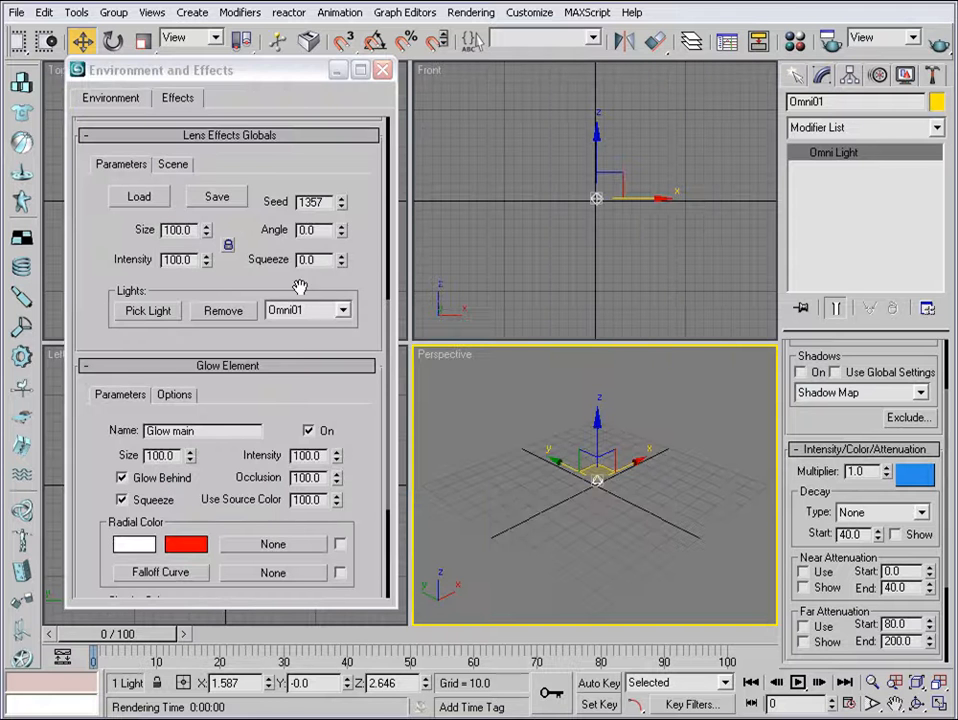
Set the global Squeeze value of the Lens Effects to 20 and test-render the Perspective view.
drag(259, 263, 252, 312)
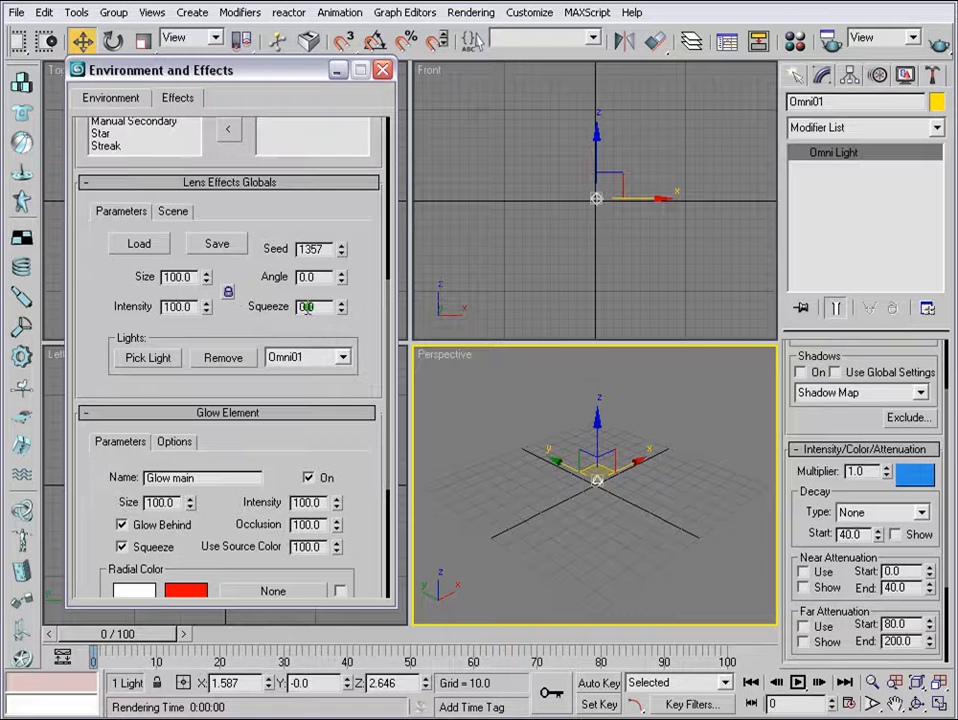
text(20)
click(942, 44)
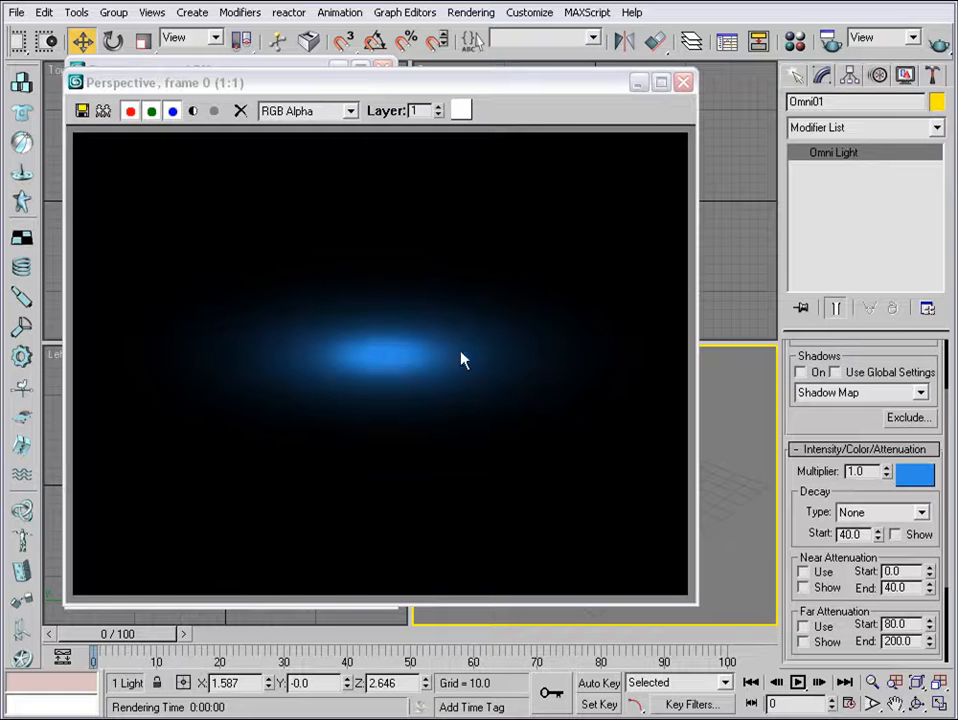
click(683, 84)
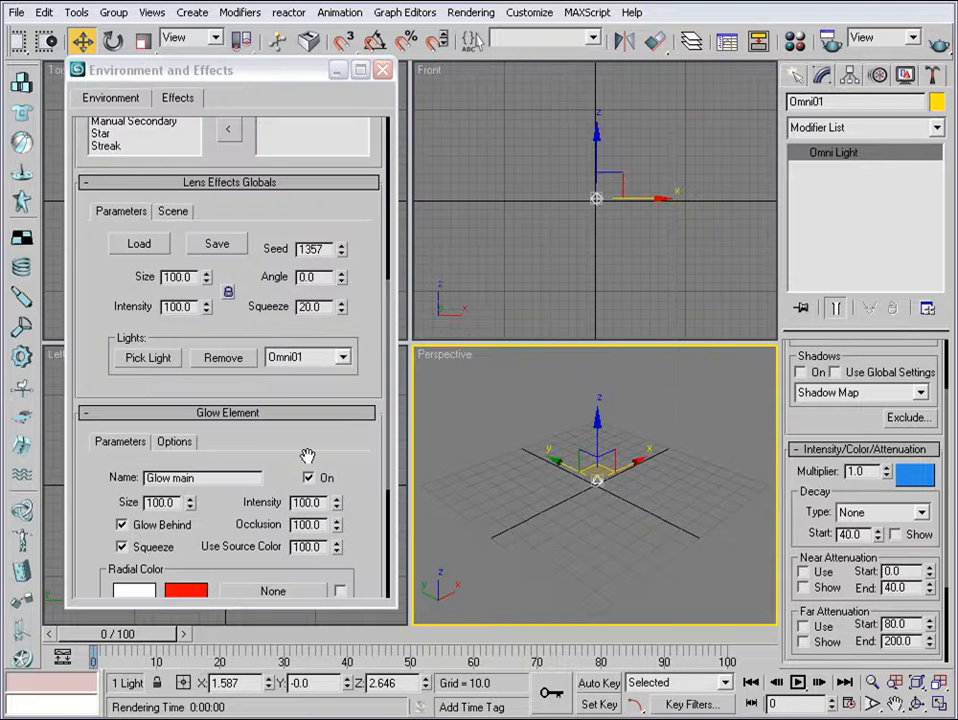
Add the Star element to the Lens Effects parameters and rename it "Star main".
drag(310, 453, 287, 564)
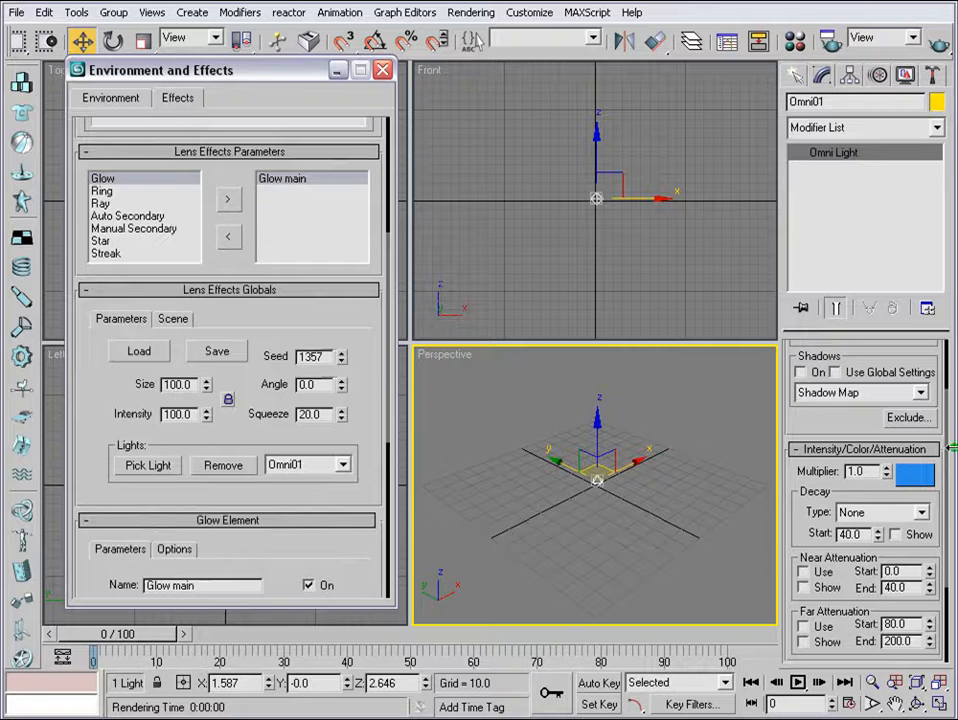
drag(254, 252, 236, 312)
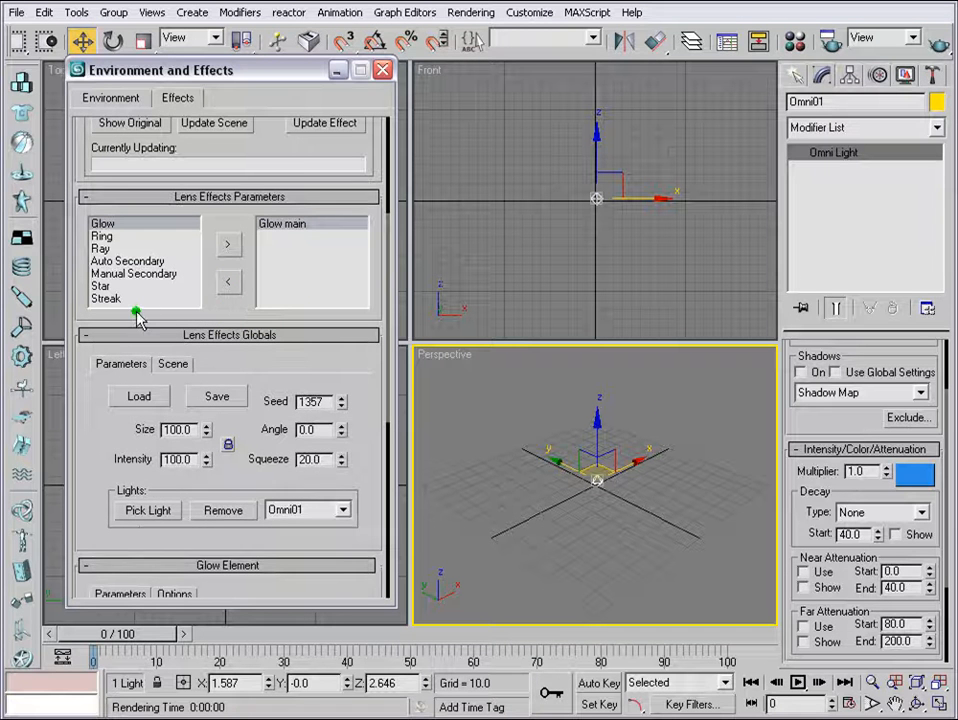
click(102, 286)
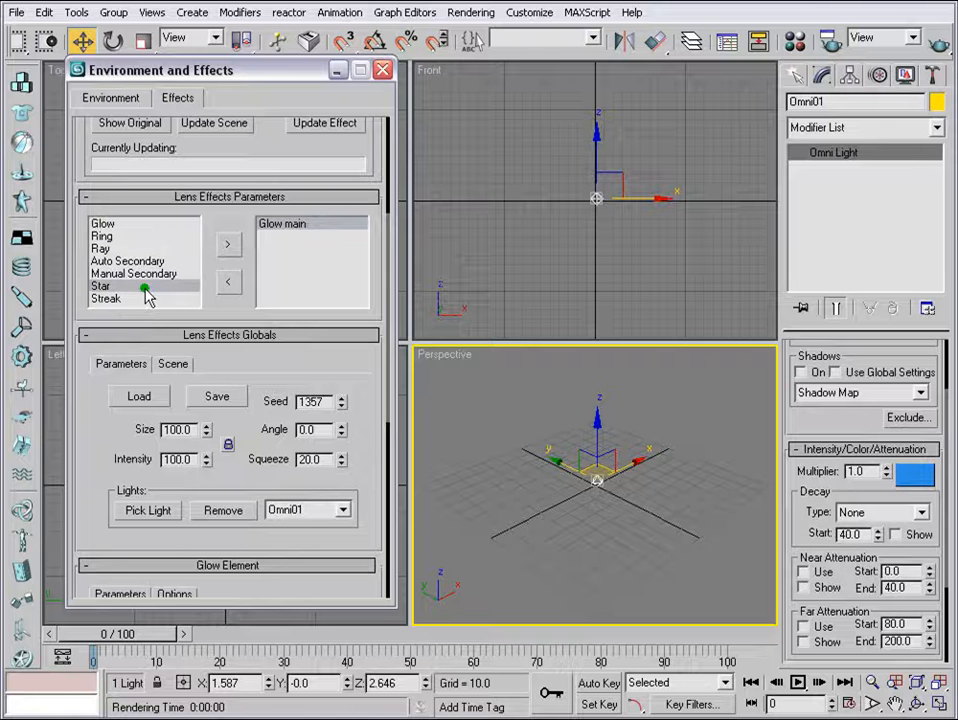
click(228, 245)
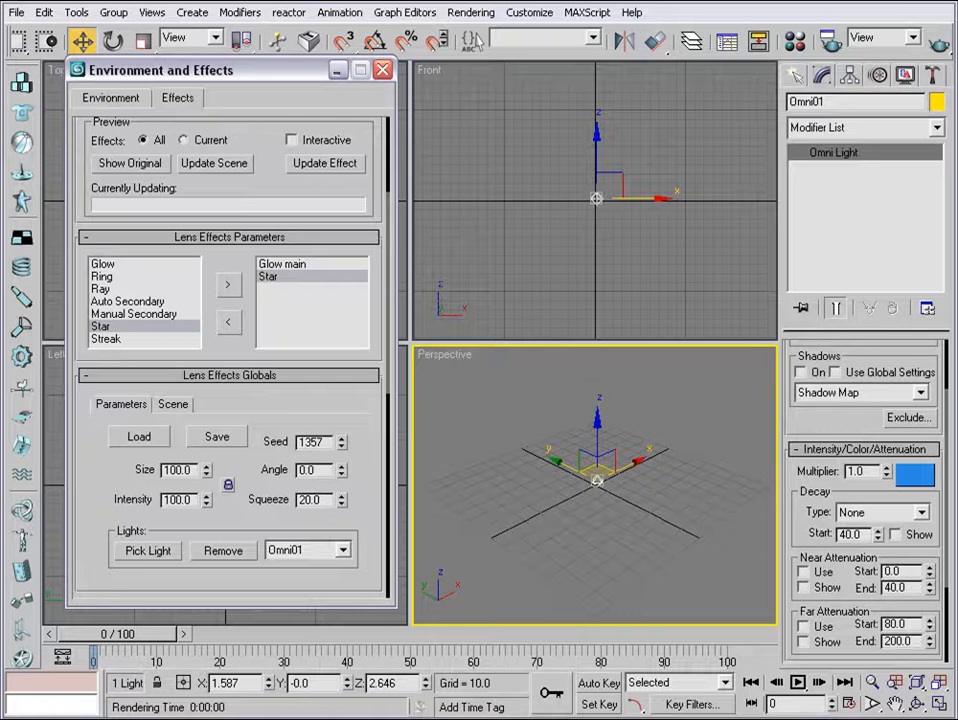
drag(246, 301, 246, 149)
click(189, 519)
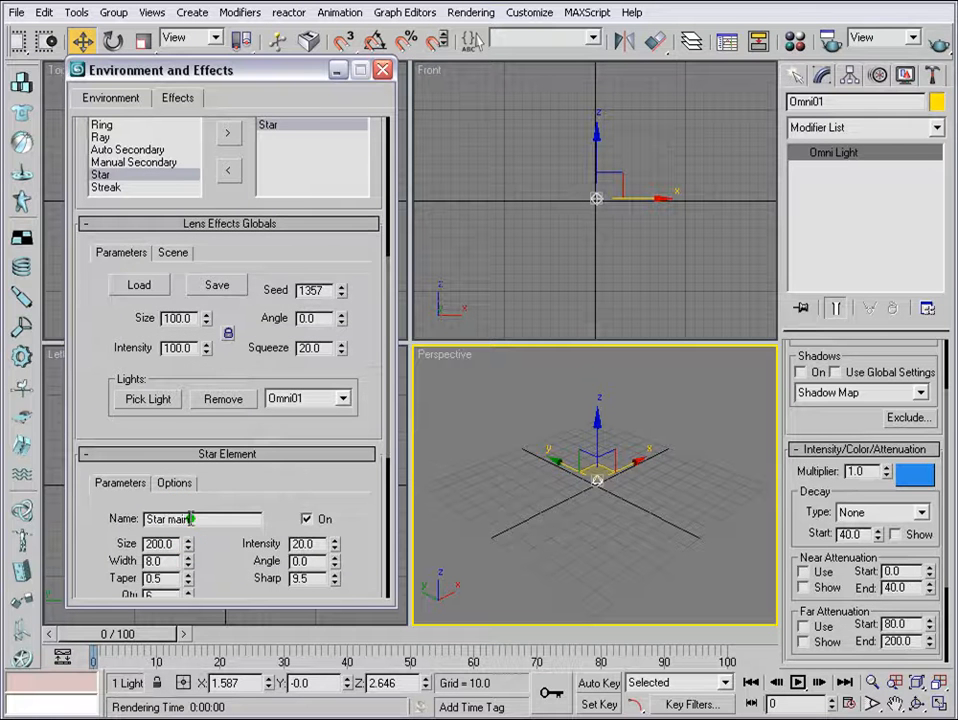
Test-render the Perspective view with the "Star main" element included in the Lens Effects.
drag(276, 255, 276, 361)
click(269, 231)
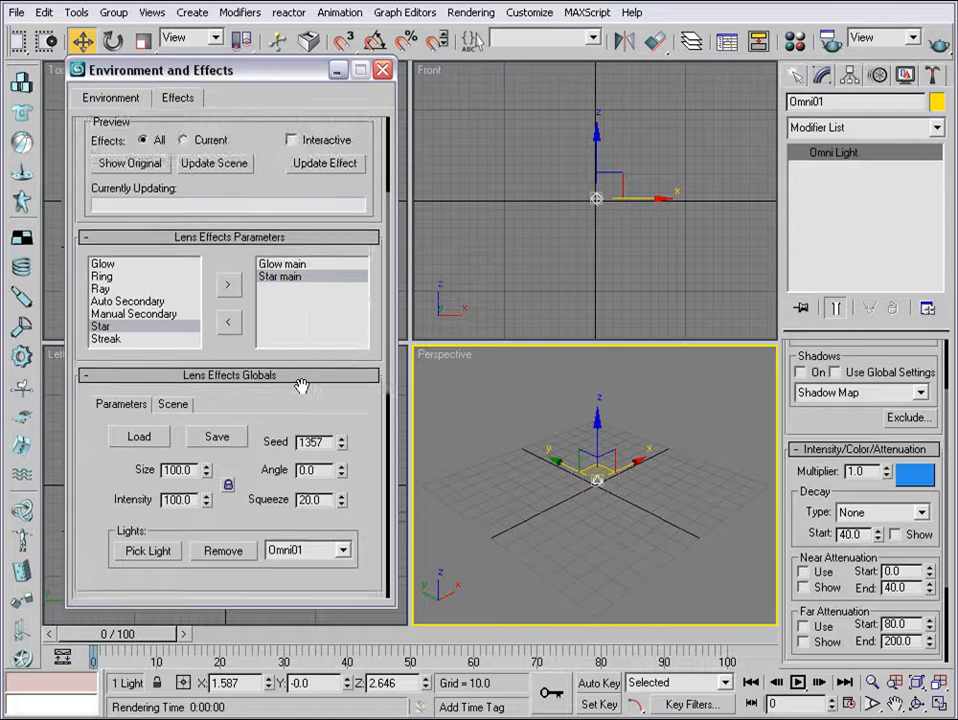
drag(294, 434, 296, 369)
click(939, 44)
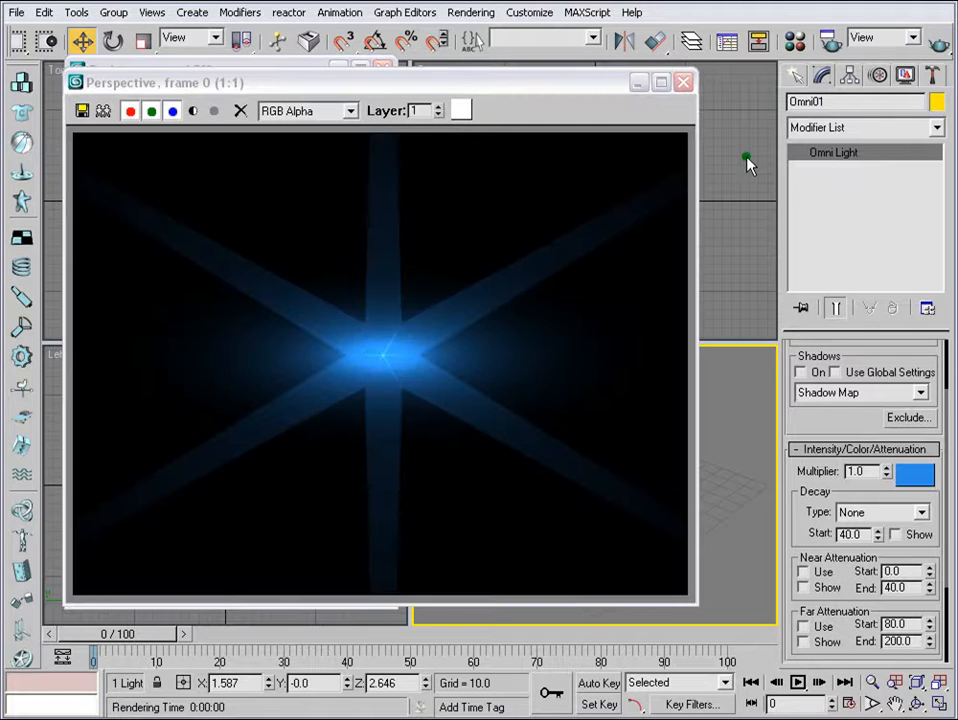
click(683, 82)
Set the "Star main" element's Size to 20, Width to 0.5, Taper to 0.1 and Qty to 10.
drag(267, 327, 272, 85)
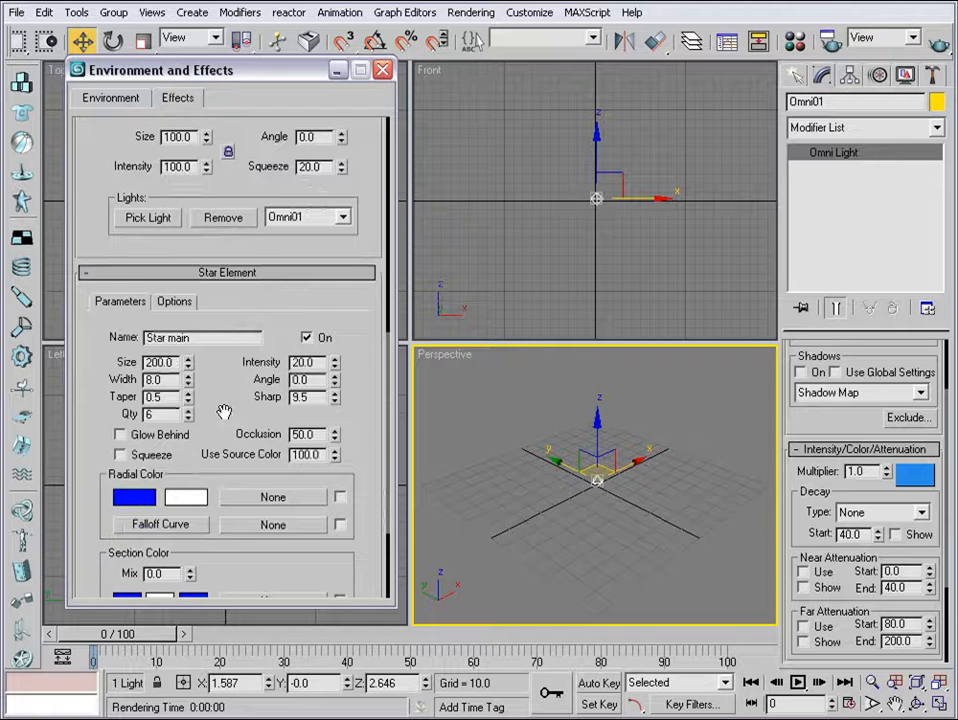
drag(222, 412, 227, 385)
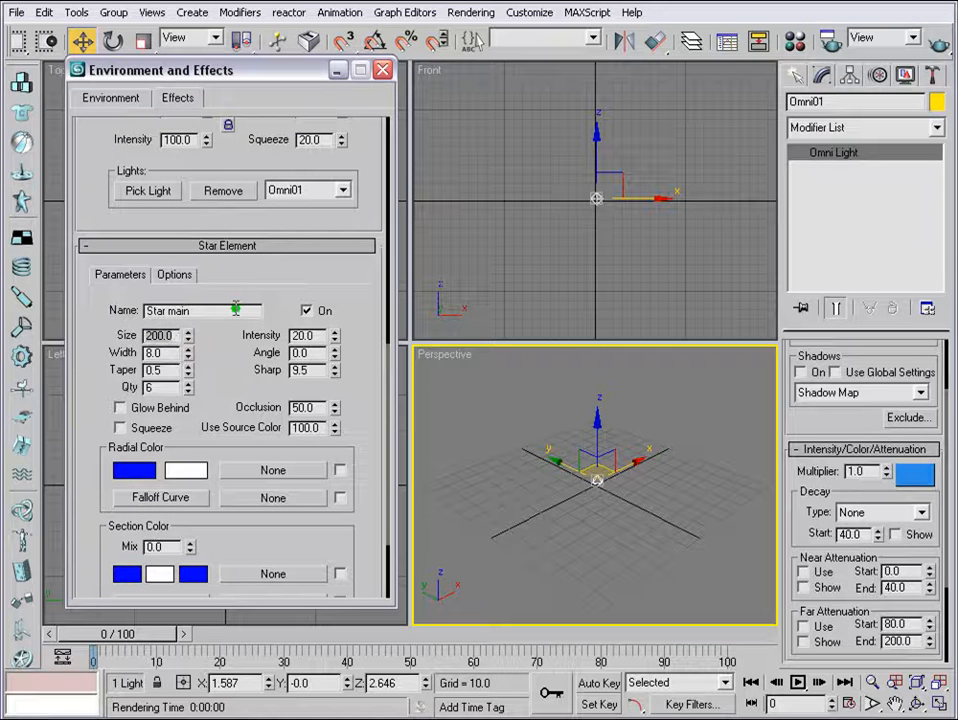
text(20)
key(Tab)
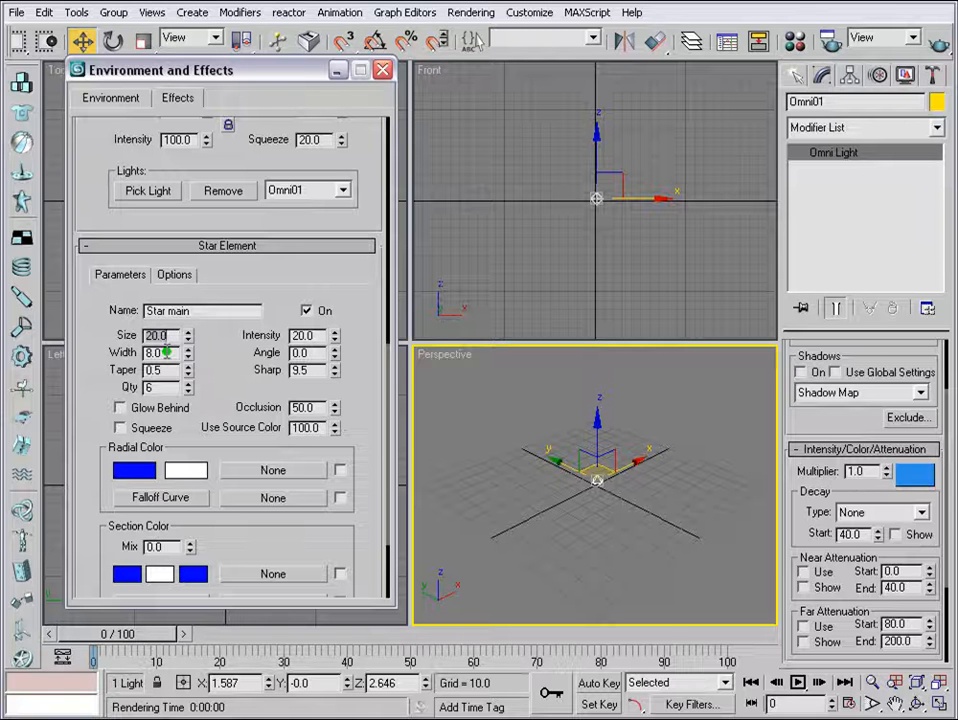
drag(166, 352, 70, 353)
text(.5)
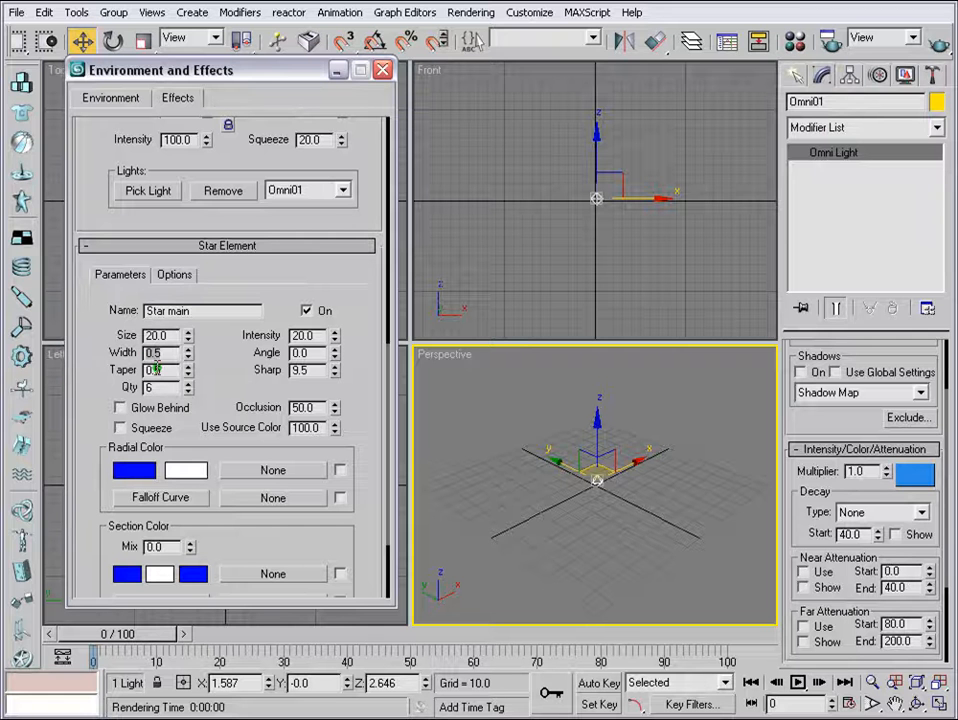
drag(166, 372, 65, 362)
text(.)
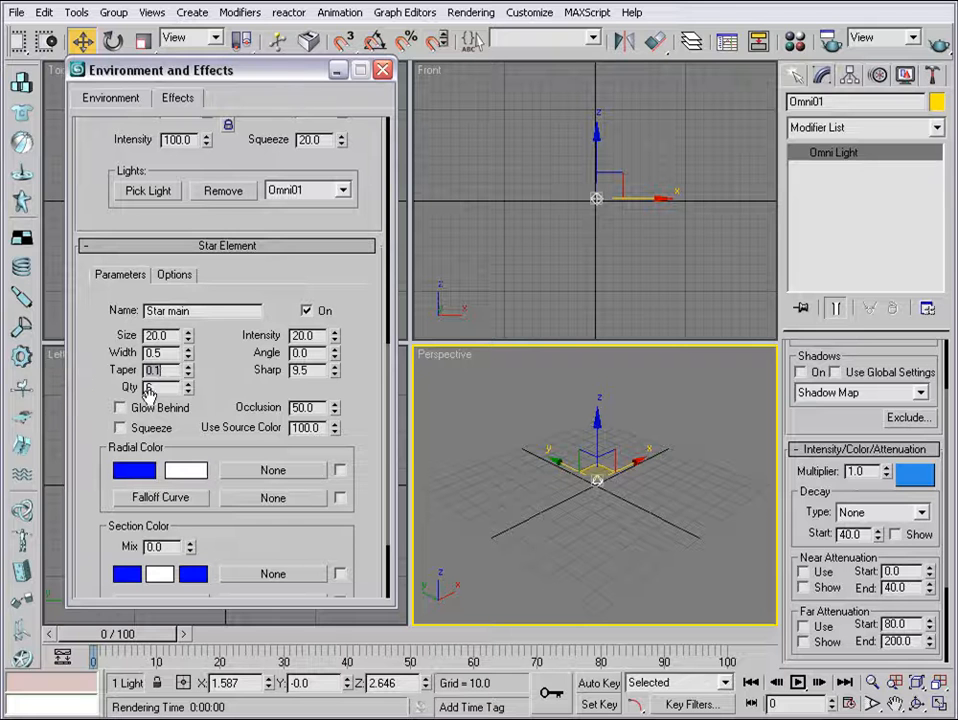
drag(161, 390, 123, 383)
text(10)
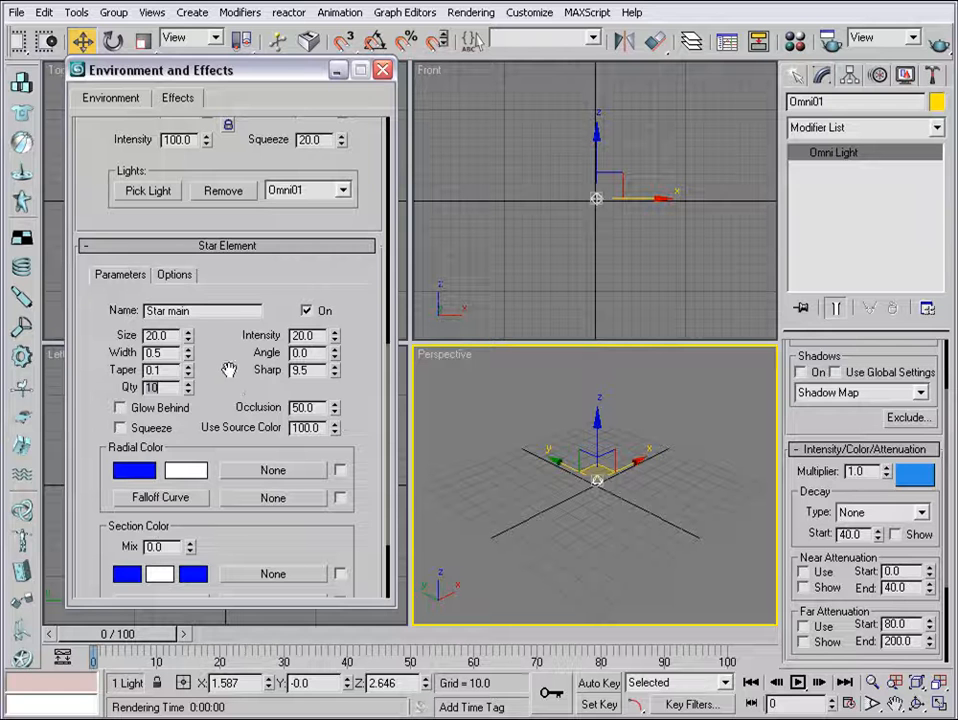
Set the "Star main" element's Intensity to 30 and Sharp to 10, and test-render the Perspective view.
drag(317, 337, 257, 329)
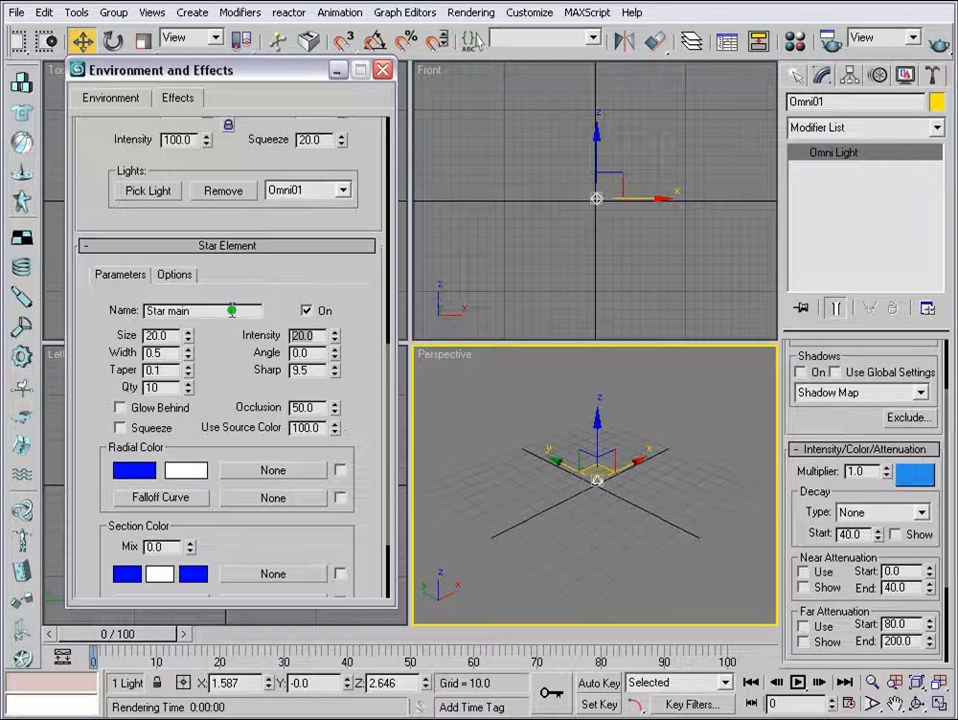
text(30)
key(Return)
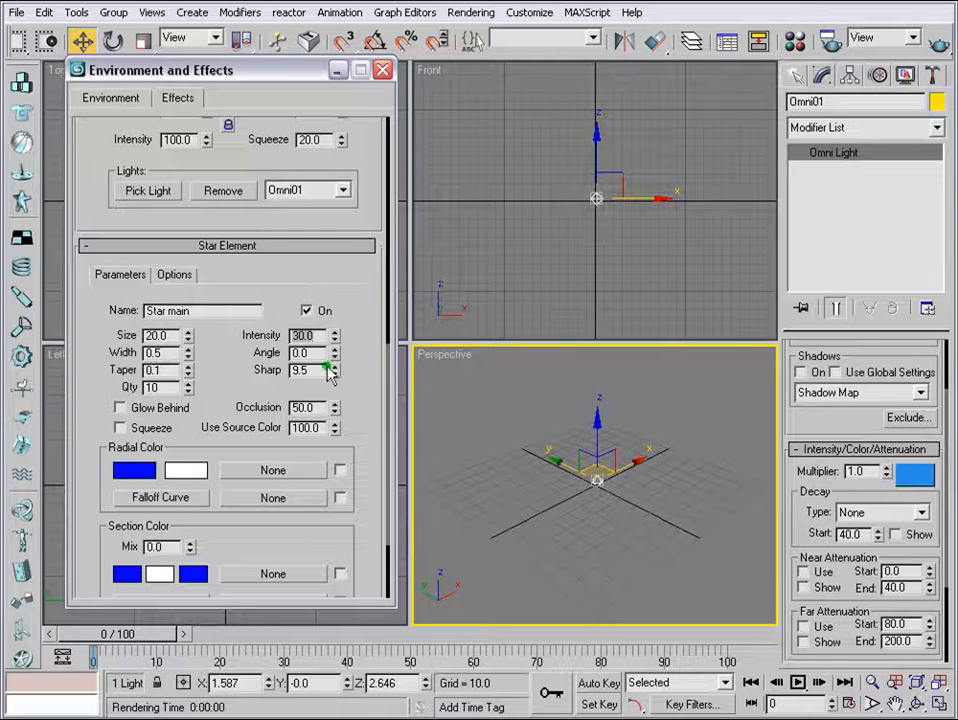
drag(312, 371, 183, 362)
text(10)
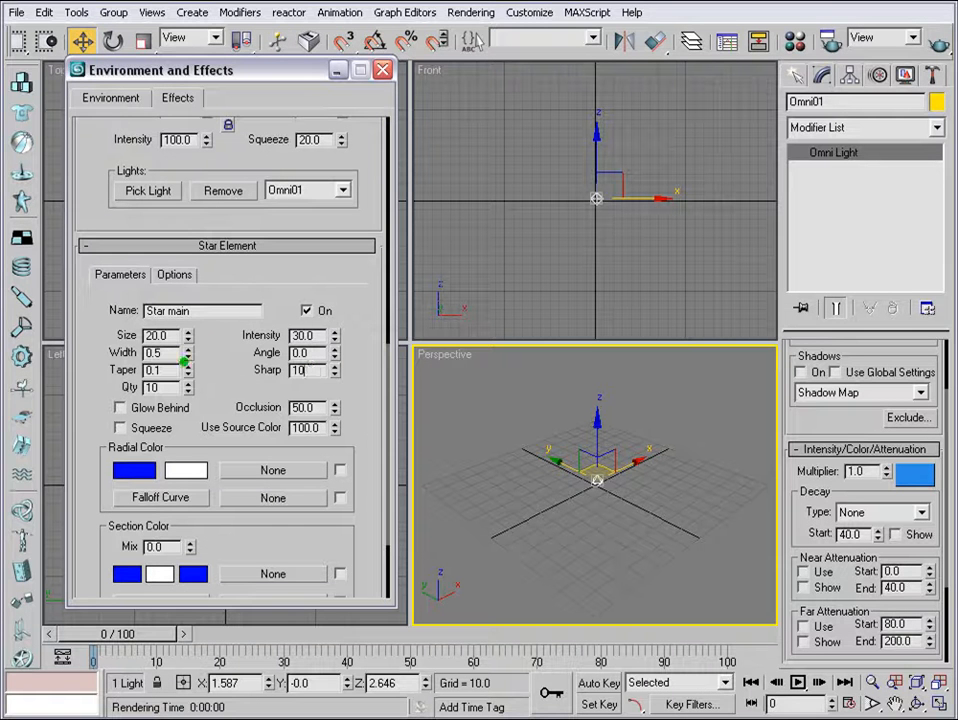
click(943, 47)
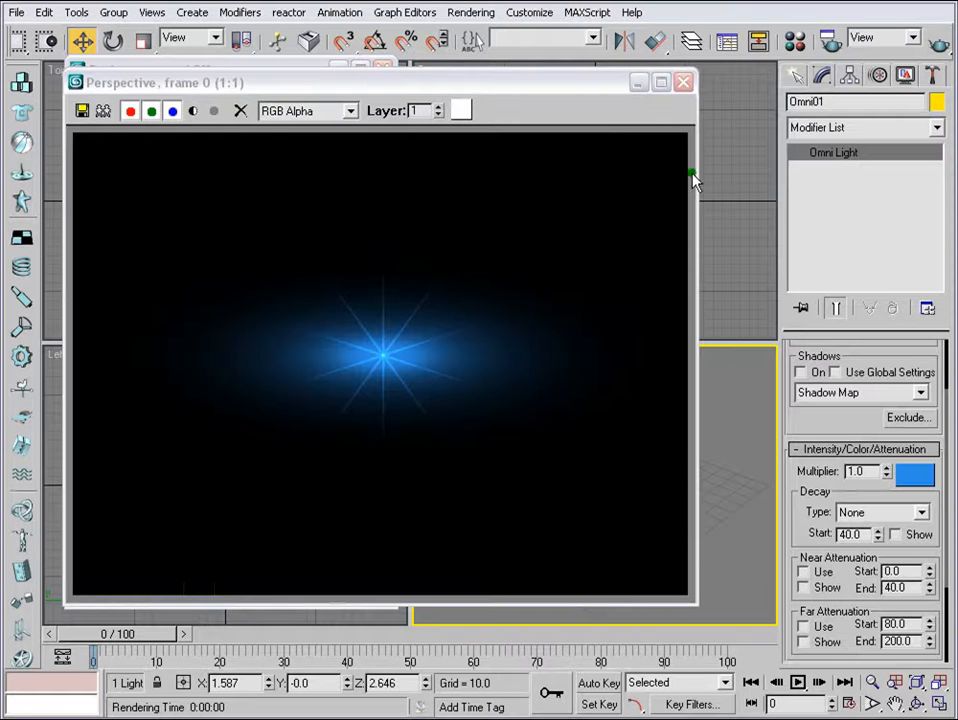
click(678, 84)
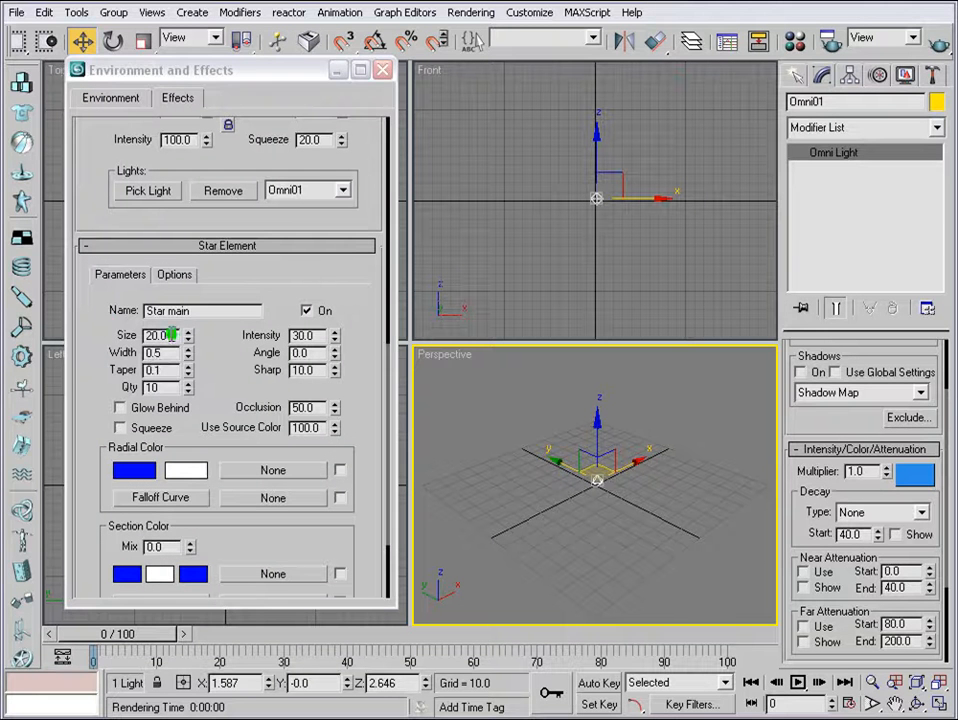
Try a Size of 100 for the "Star main" element and test-render the Perspective view.
text(100)
key(Return)
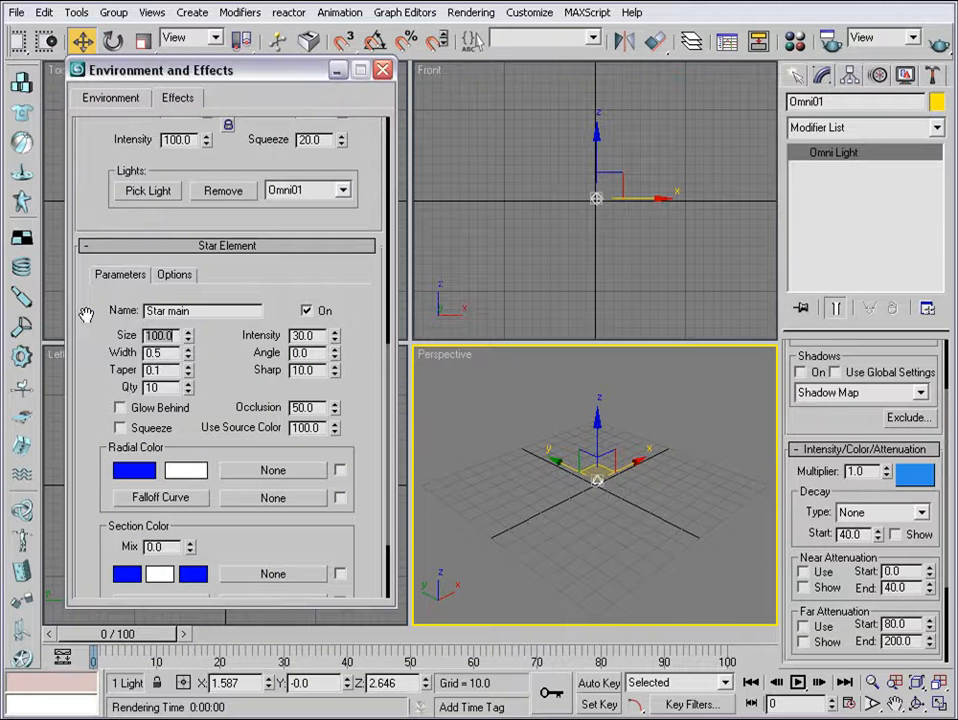
click(940, 44)
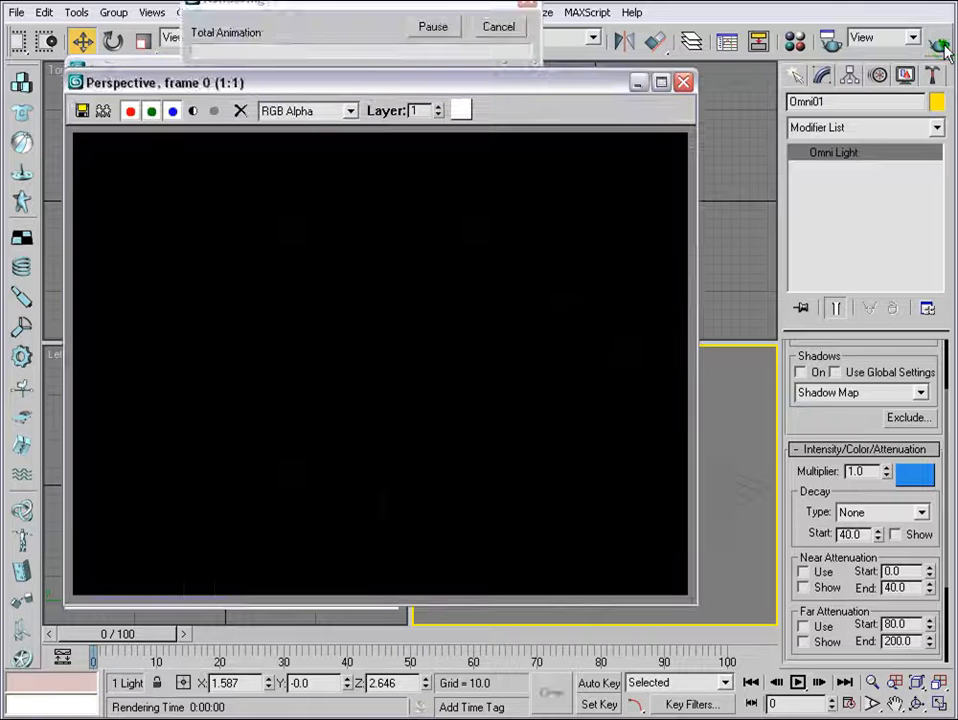
click(683, 81)
Set the "Star main" element's Size back to 20 and test-render the Perspective view.
drag(175, 337, 109, 330)
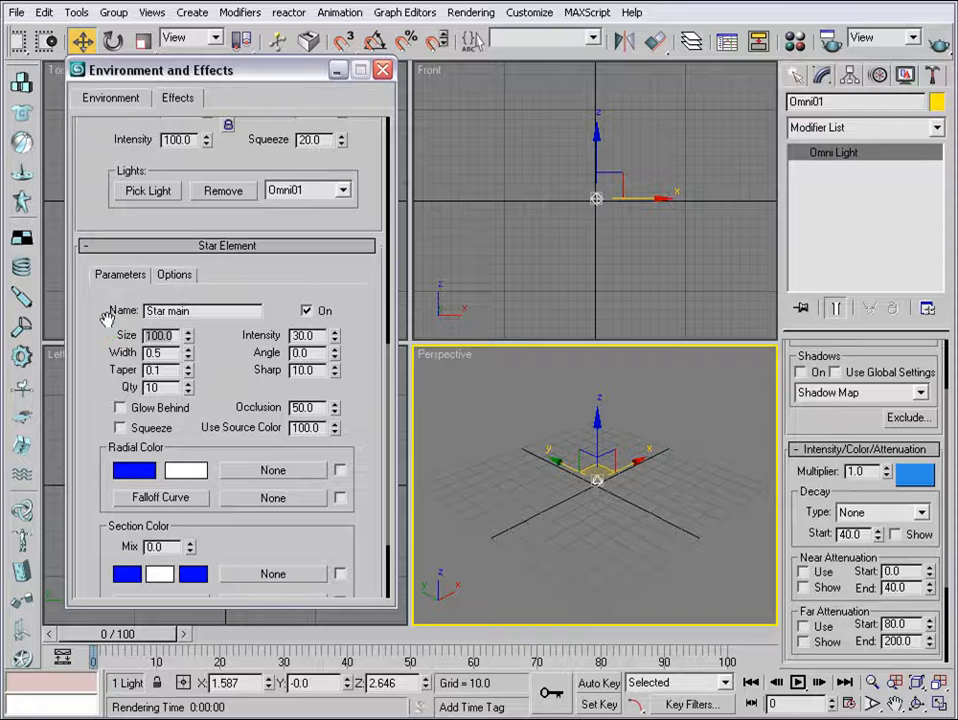
text(20)
key(Return)
click(932, 50)
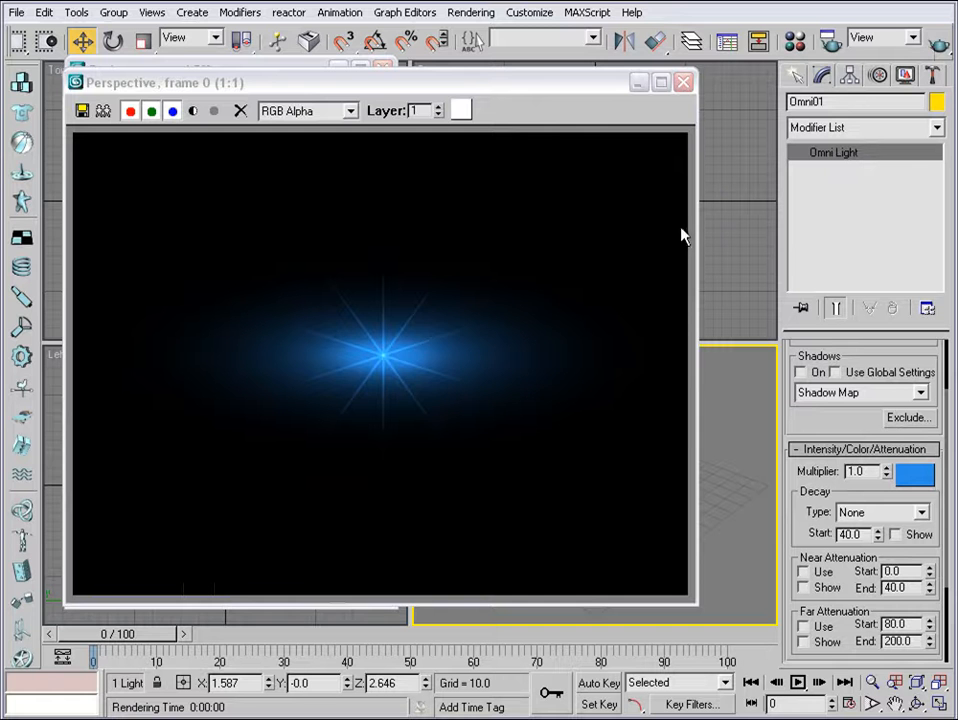
click(684, 84)
Add the Streak element to the Lens Effects parameters.
drag(227, 355, 232, 430)
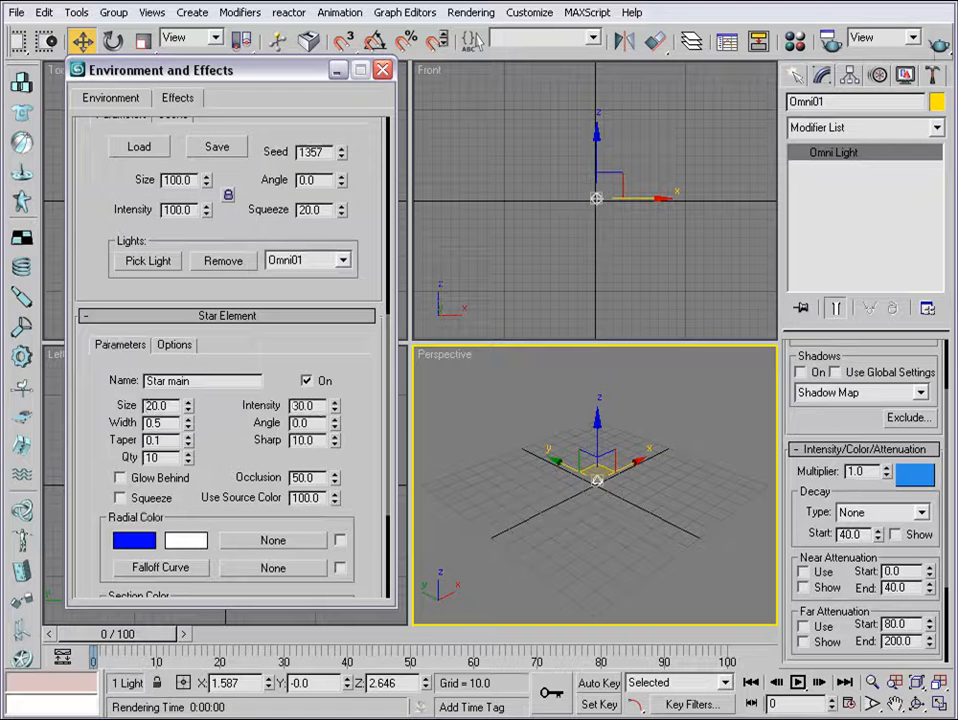
scroll(322, 205, up, 5)
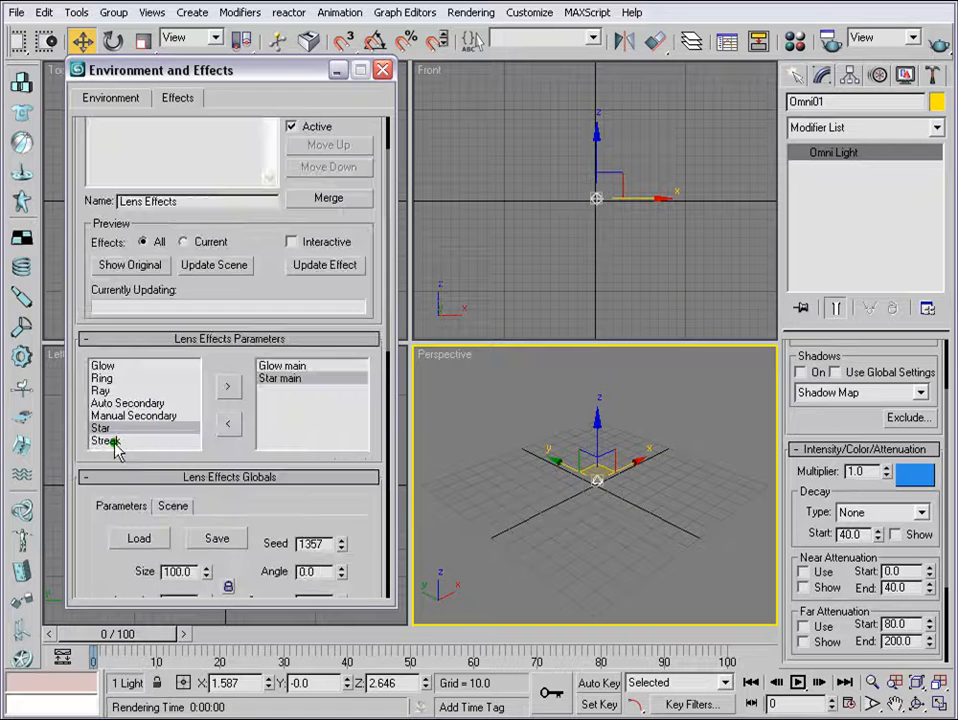
click(112, 441)
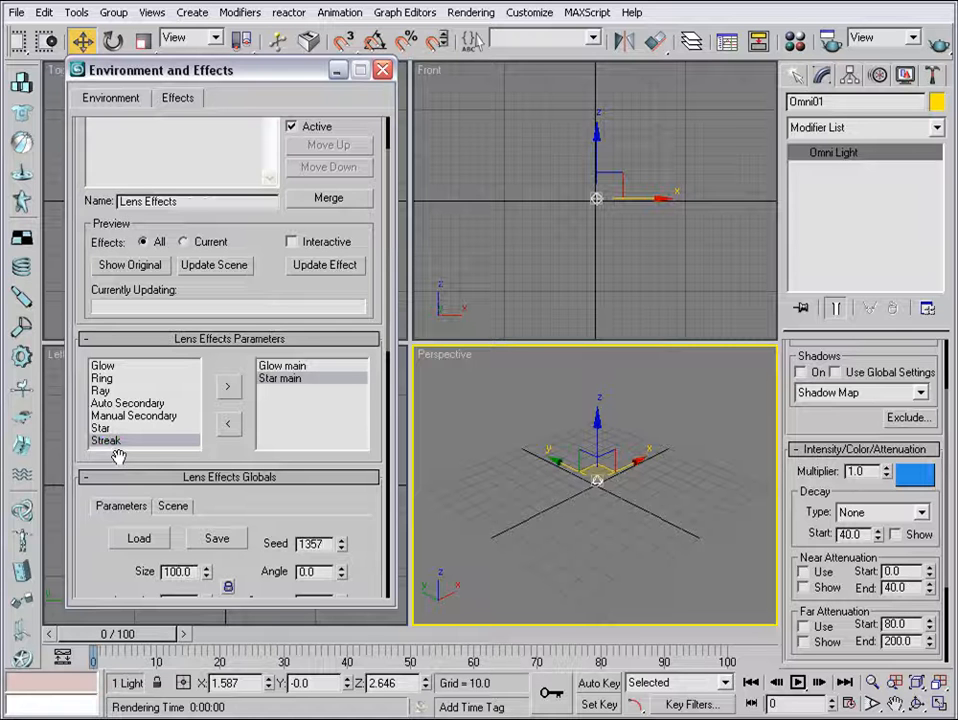
click(226, 388)
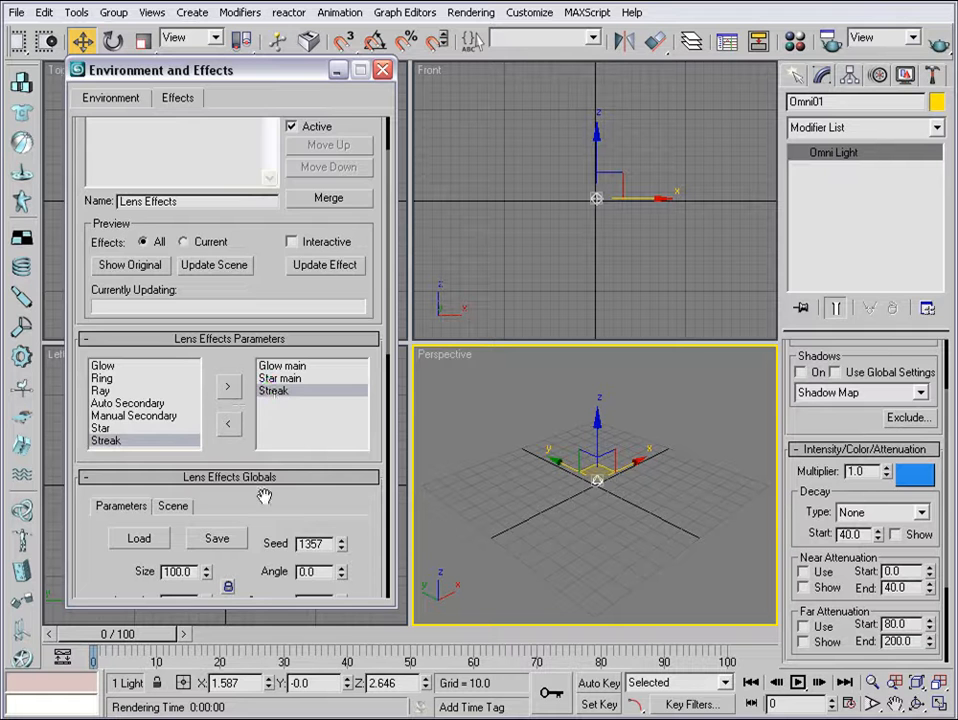
Rename the Streak element "Streak horizontal" and test-render the Perspective view.
drag(263, 496, 287, 377)
scroll(287, 377, down, 5)
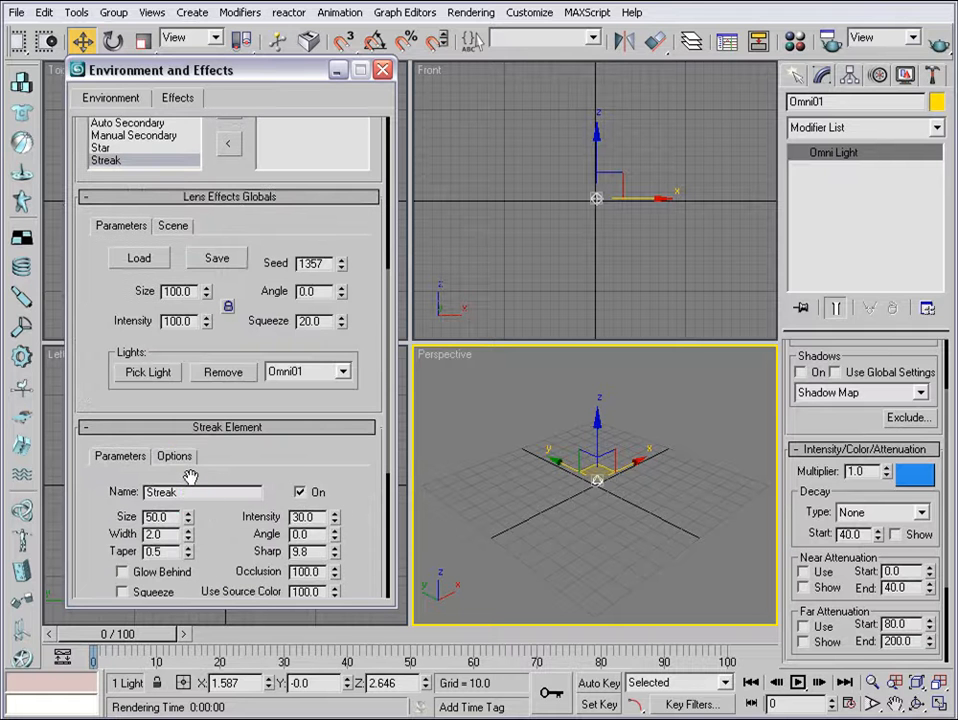
text(horiz)
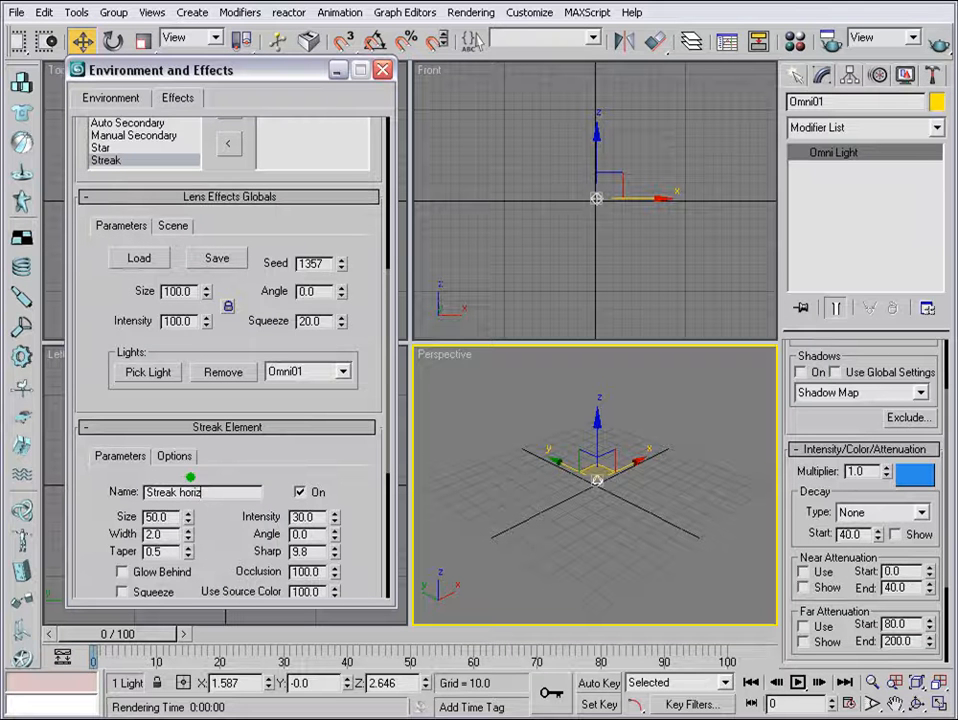
text(ontal)
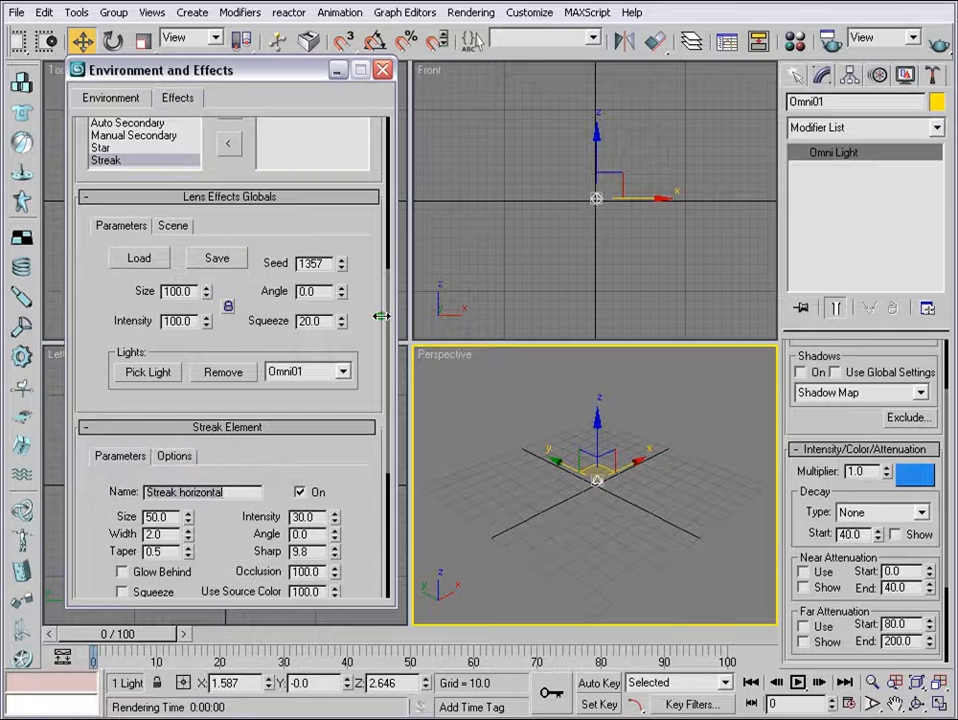
click(937, 42)
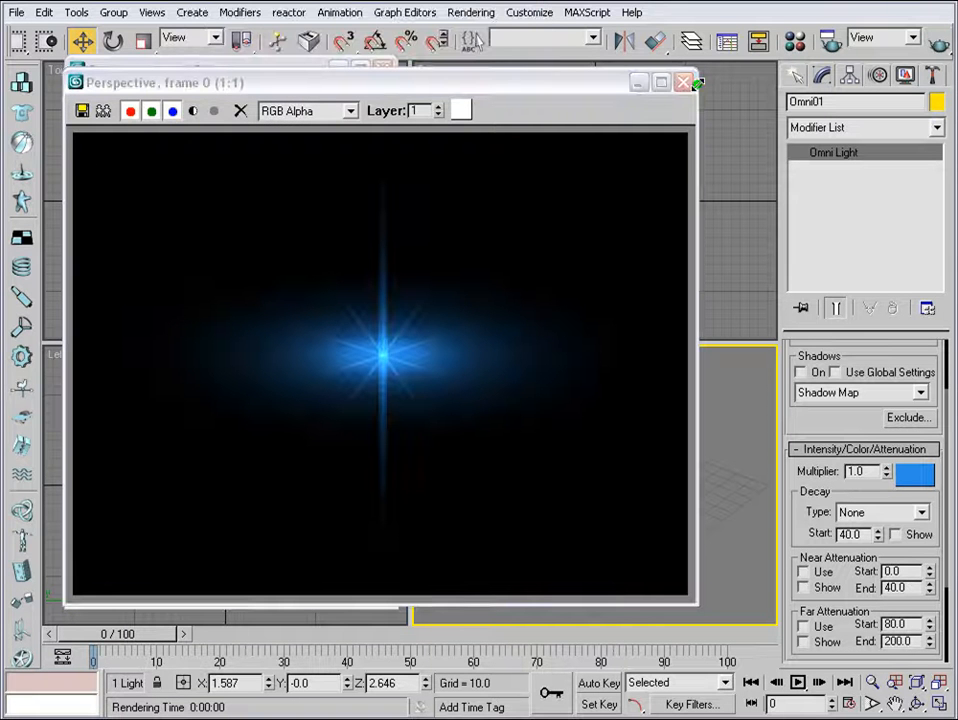
click(683, 81)
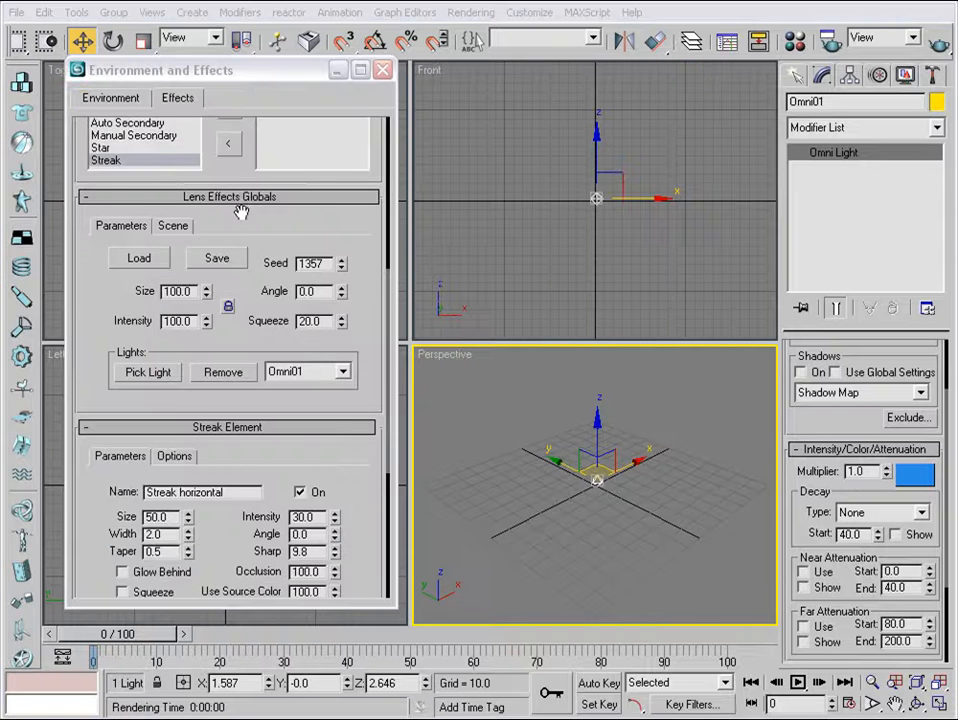
Set the "Streak horizontal" element's Size to 180, Width to 3 and Taper to 0.1.
drag(241, 212, 252, 285)
click(282, 190)
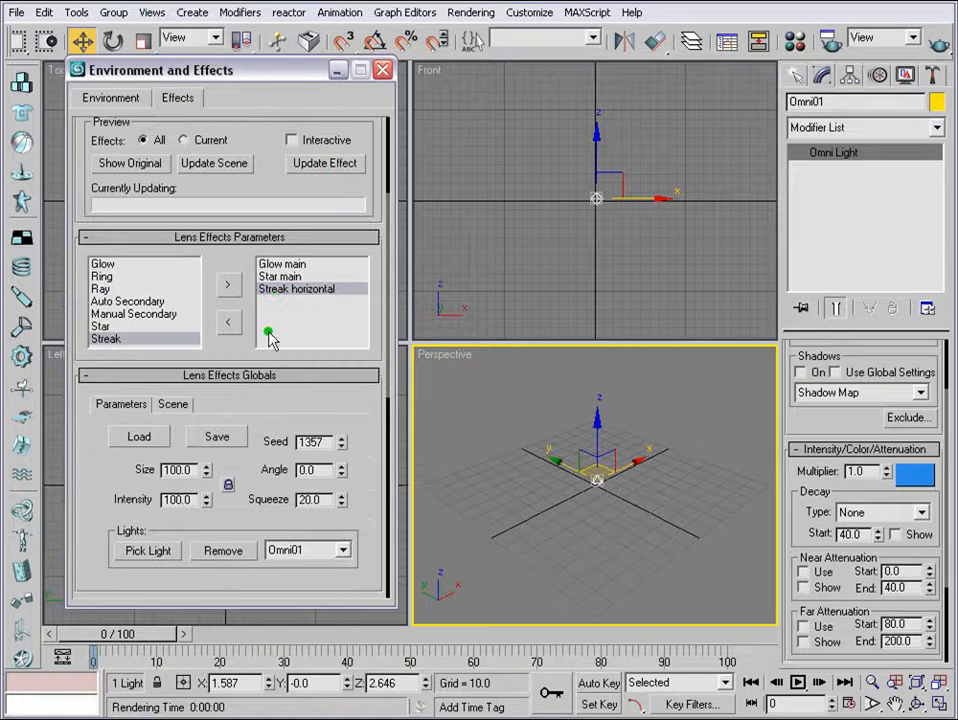
drag(262, 416, 276, 70)
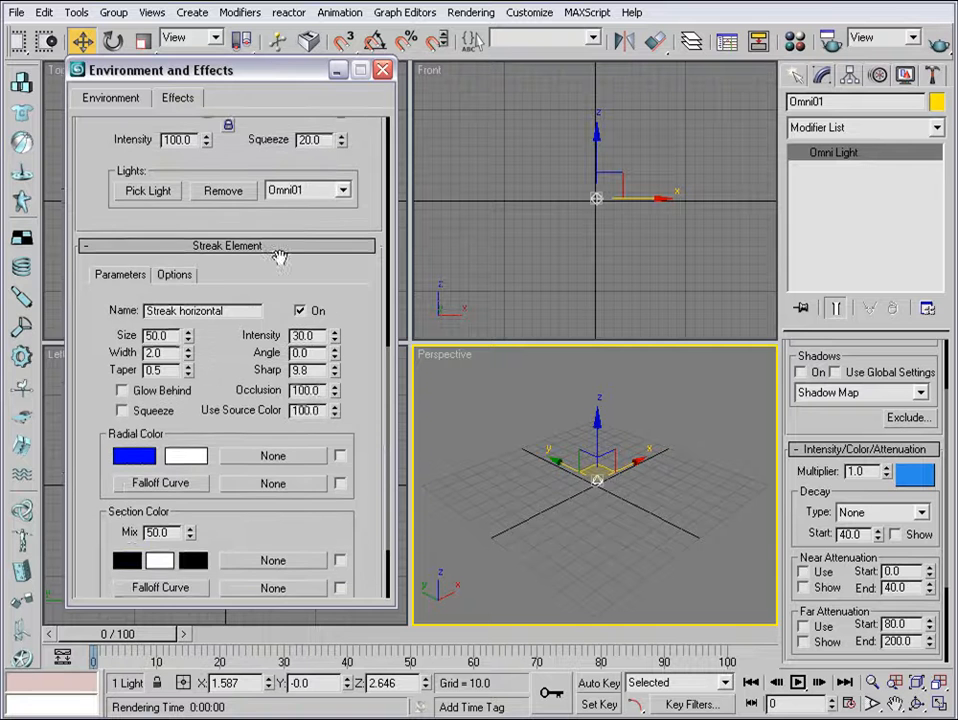
drag(240, 289, 245, 207)
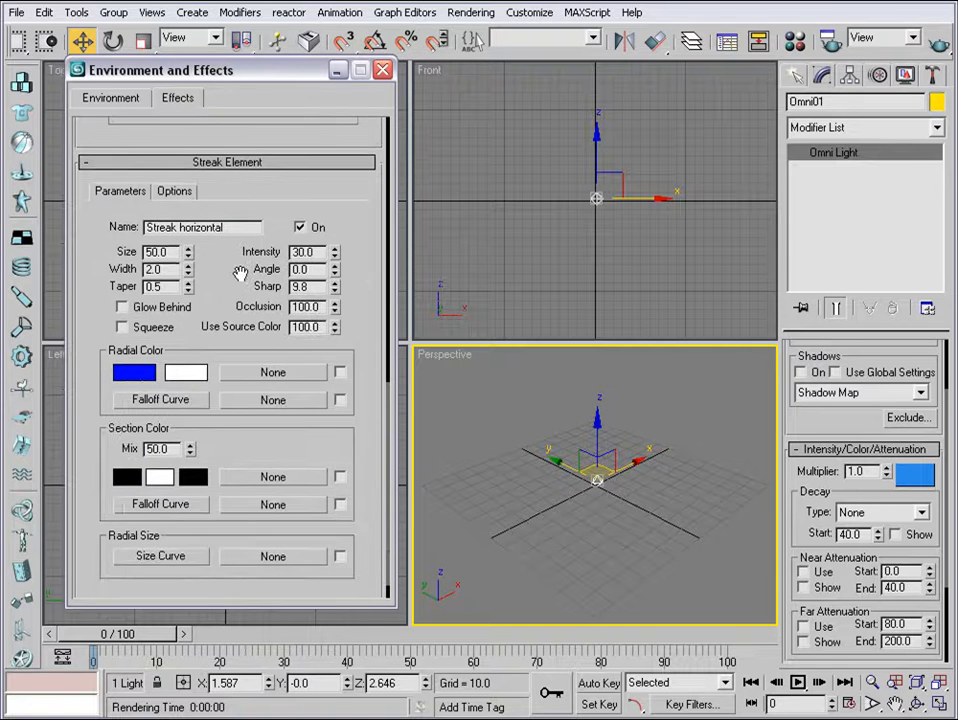
click(161, 253)
text(180)
key(Return)
click(150, 269)
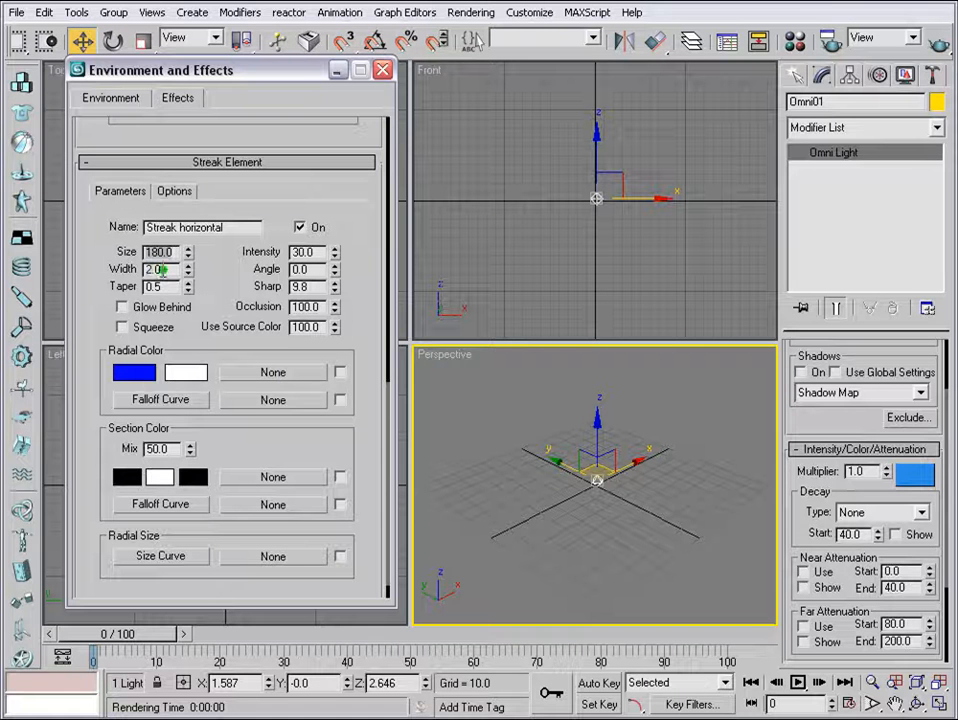
text(3)
key(Tab)
text(.1)
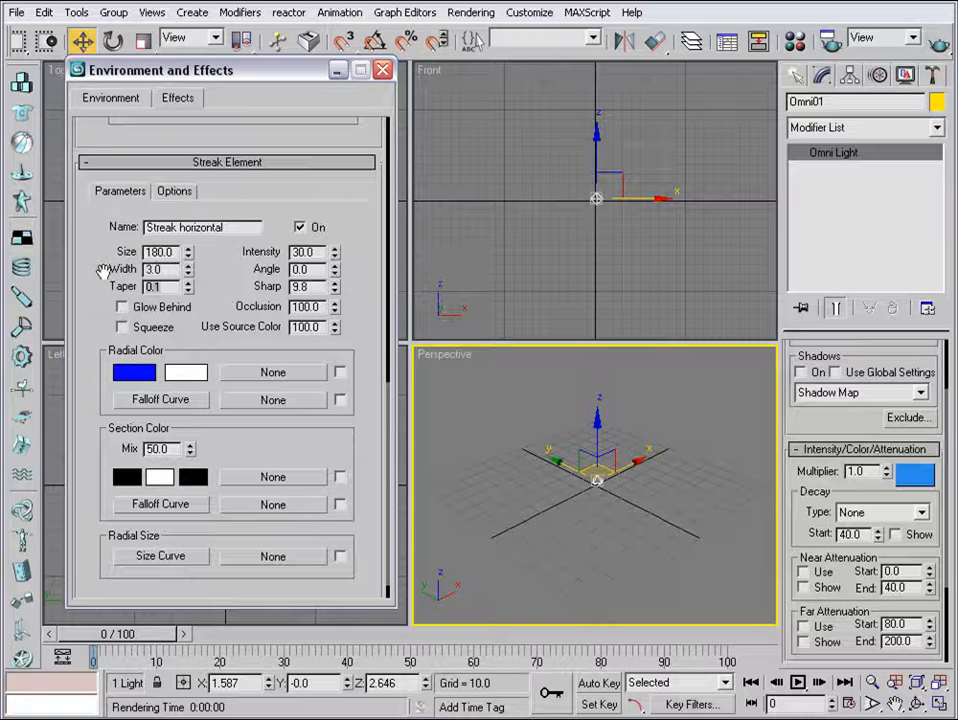
Set the "Streak horizontal" element's Intensity to 50 and Angle to 53.
click(310, 252)
text(50)
key(Return)
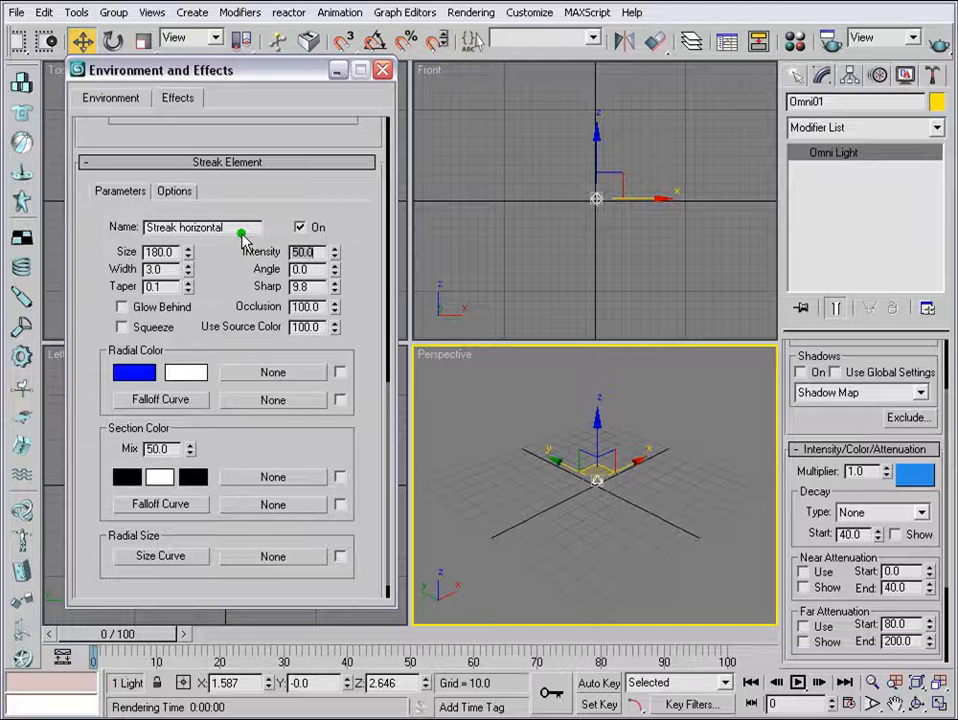
click(299, 269)
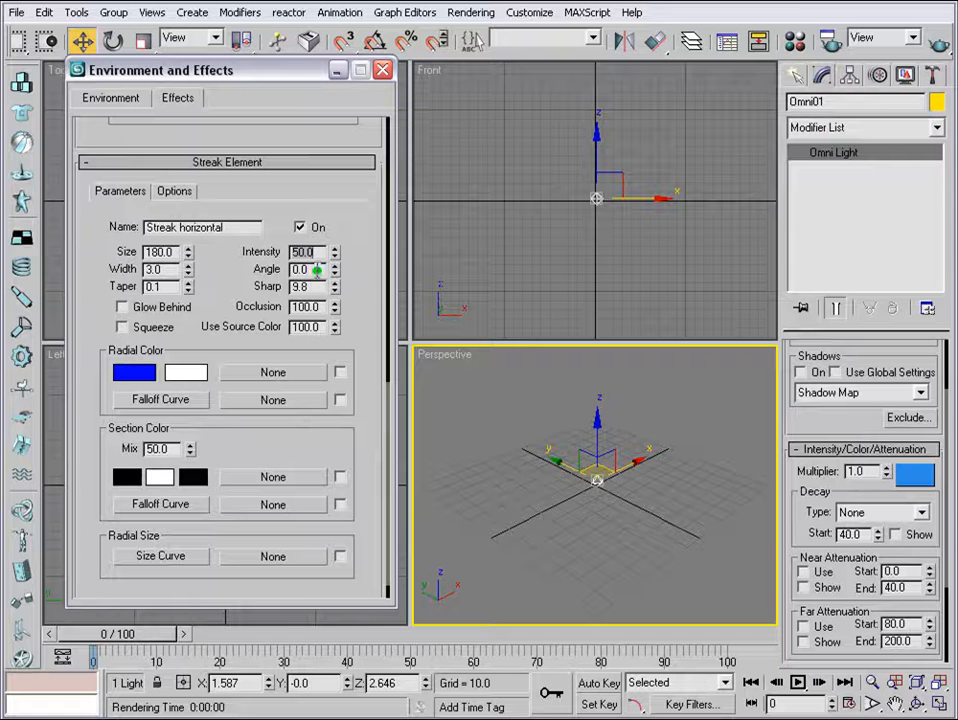
click(219, 263)
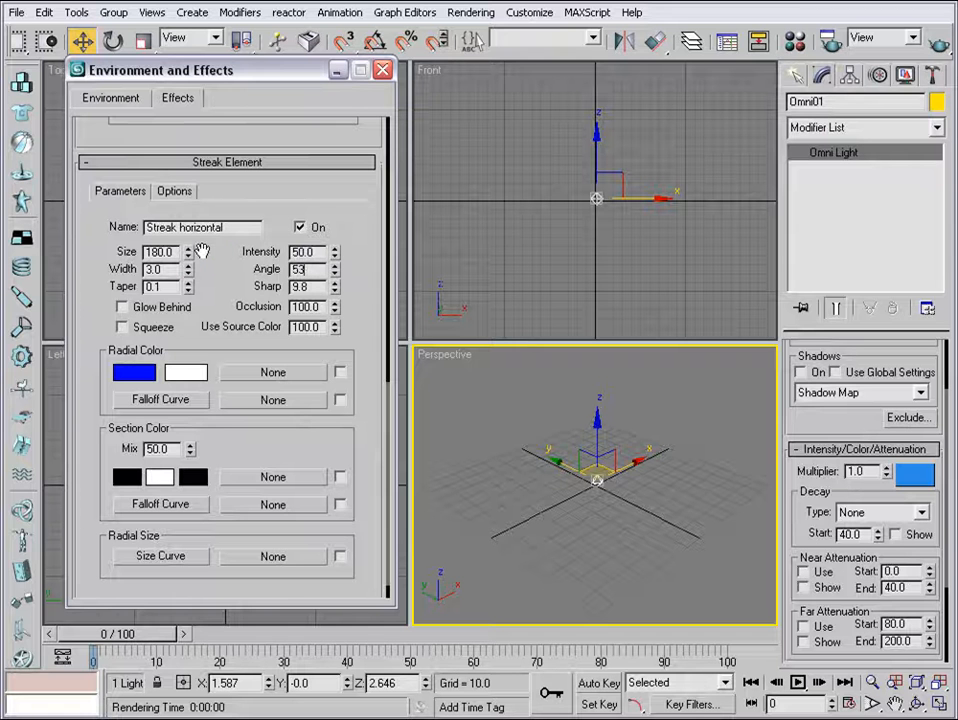
text(53)
key(Return)
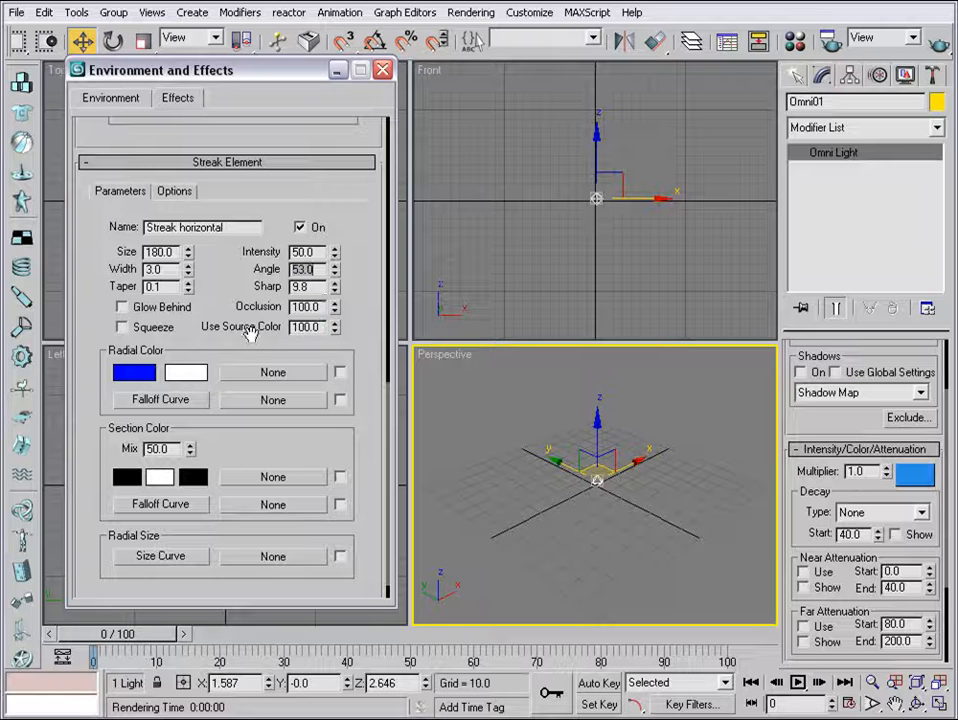
Set the "Streak horizontal" element's Use Source Color to 0 and test-render the Perspective view.
double_click(321, 327)
text(0)
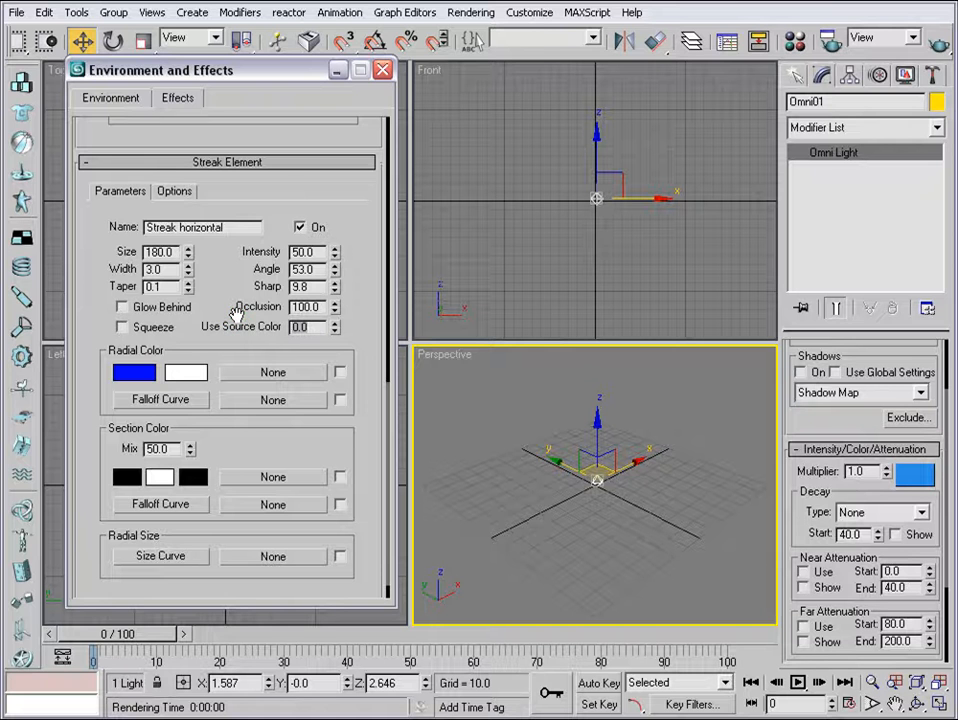
key(shift+q)
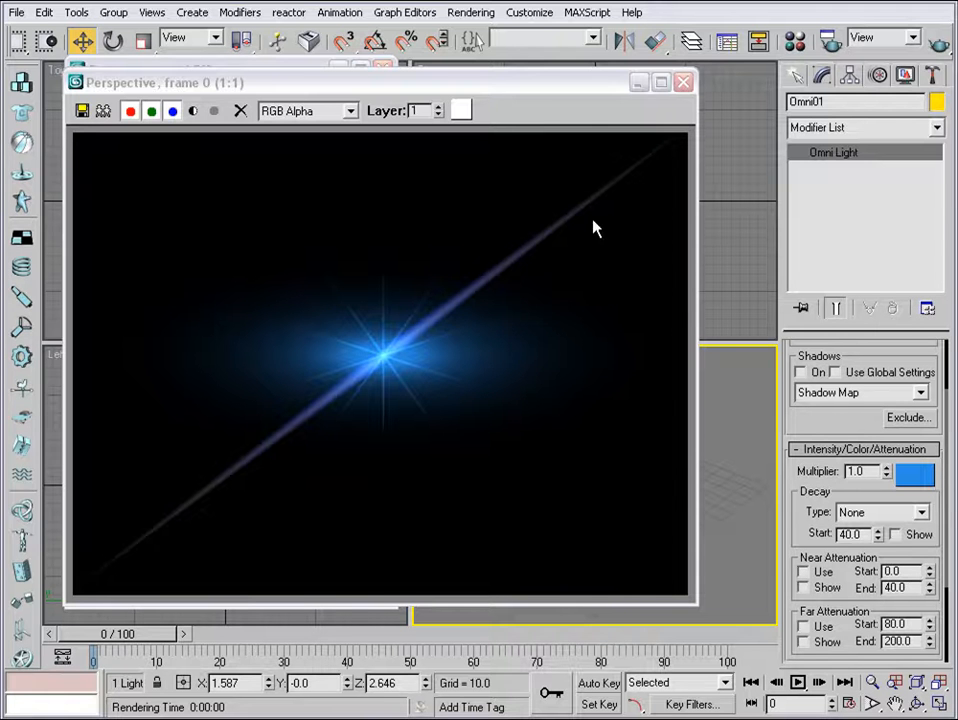
click(684, 81)
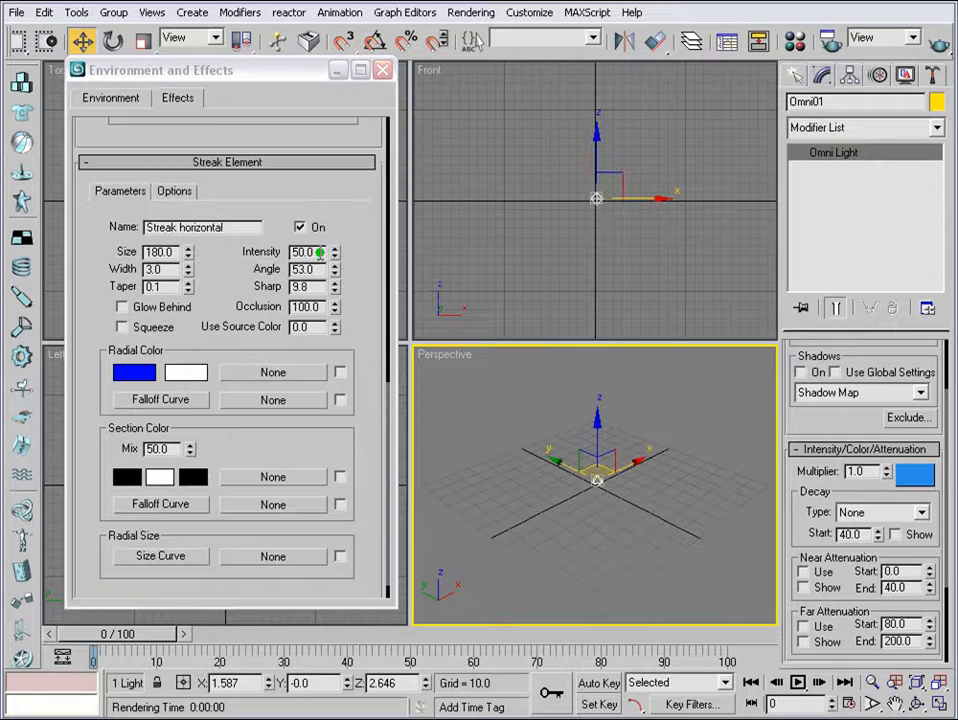
Set the "Streak horizontal" element's Angle to 90 and test-render the result.
click(305, 269)
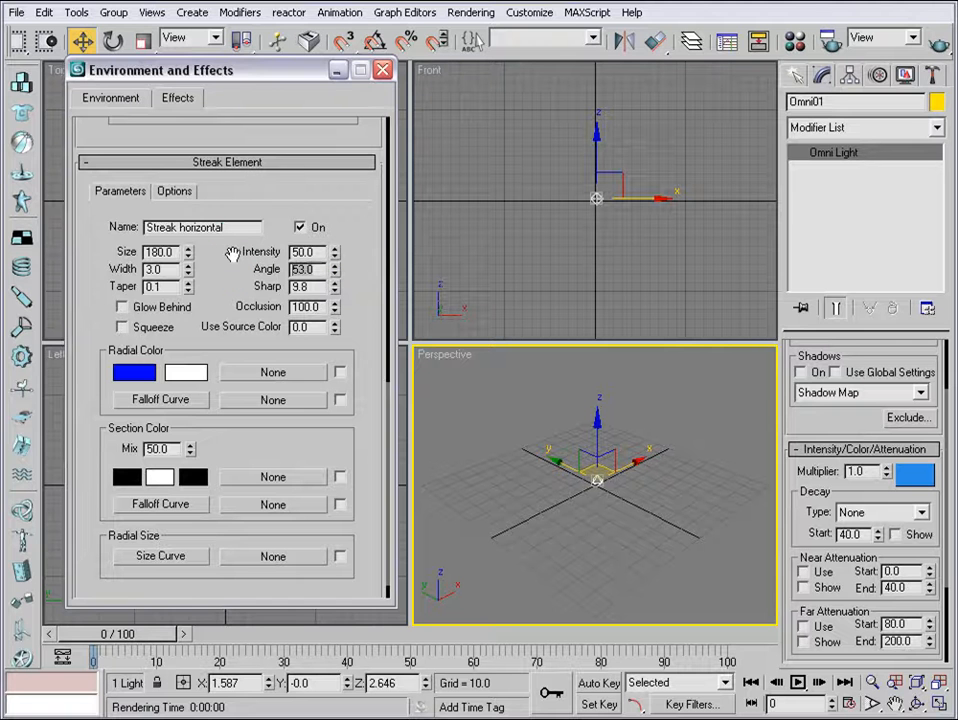
text(90)
key(Return)
click(938, 43)
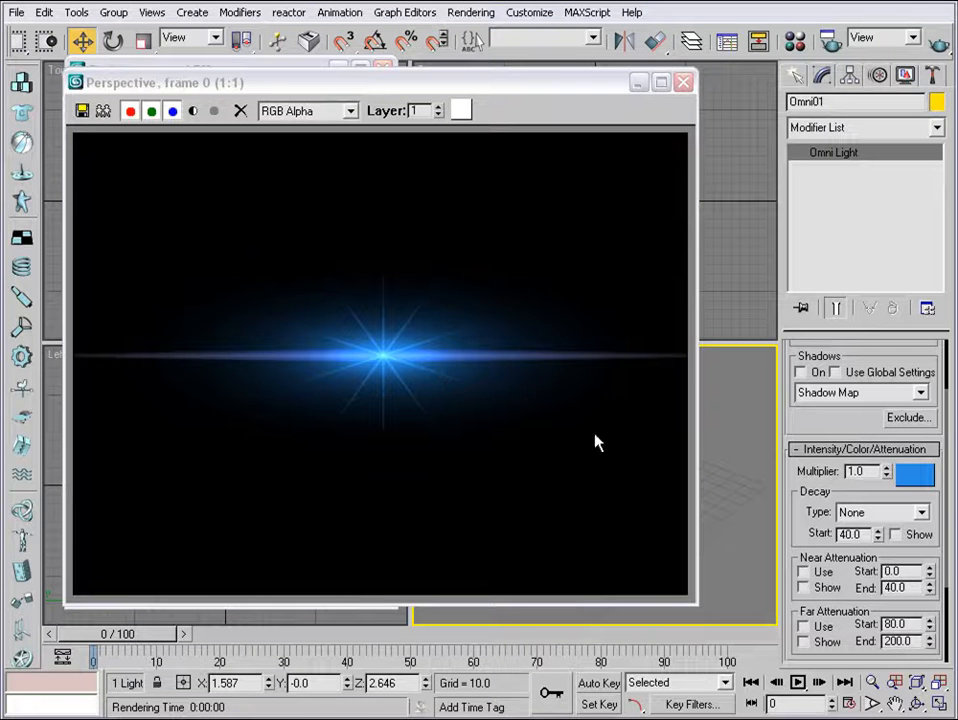
click(683, 84)
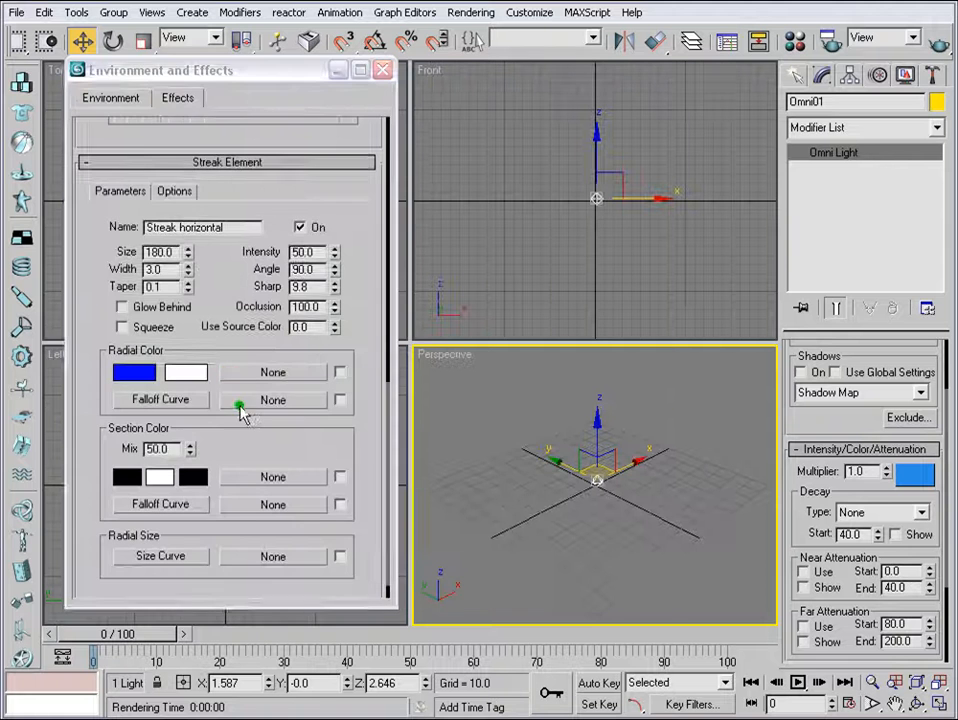
Set the "Streak horizontal" element's radial edge color to dark blue (Red 3, Green 53, Blue 81) and test-render it.
drag(250, 438, 250, 453)
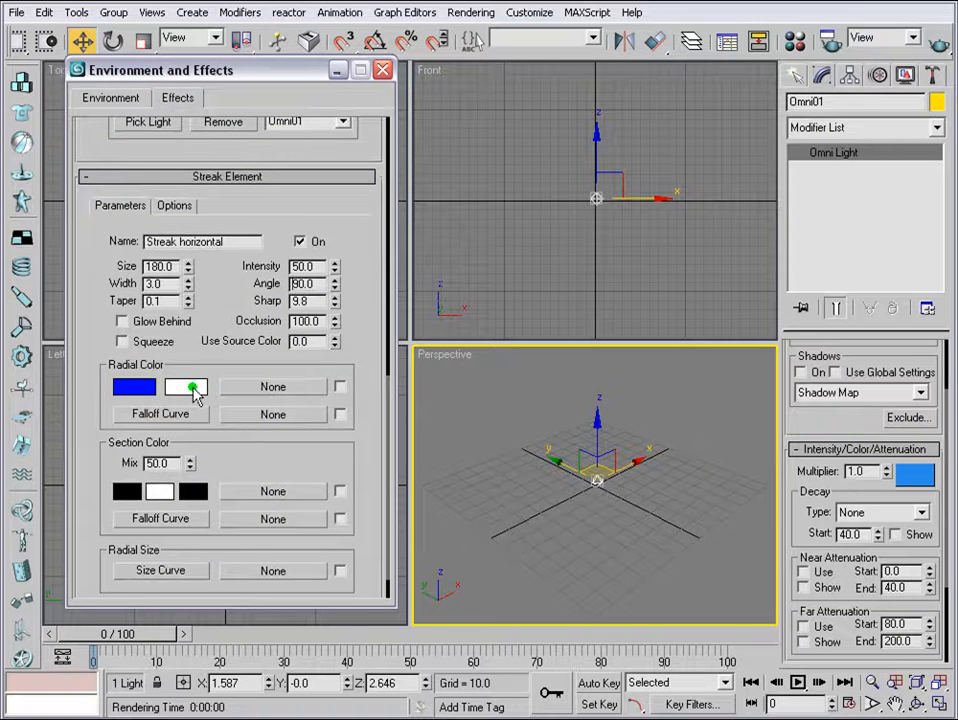
click(186, 387)
click(214, 116)
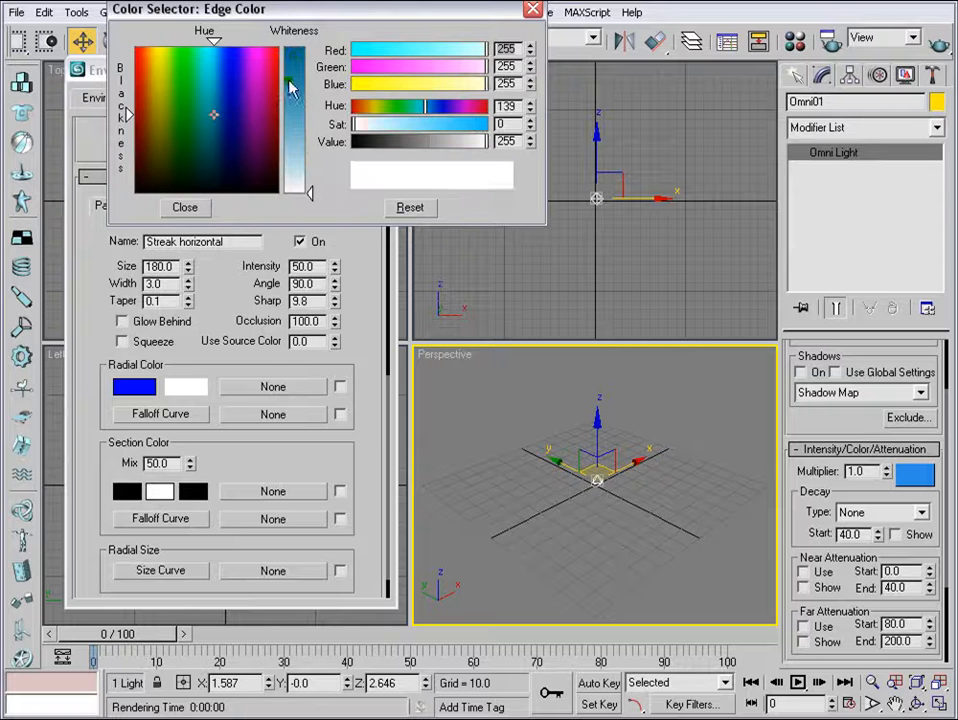
drag(293, 82, 294, 48)
drag(214, 118, 214, 148)
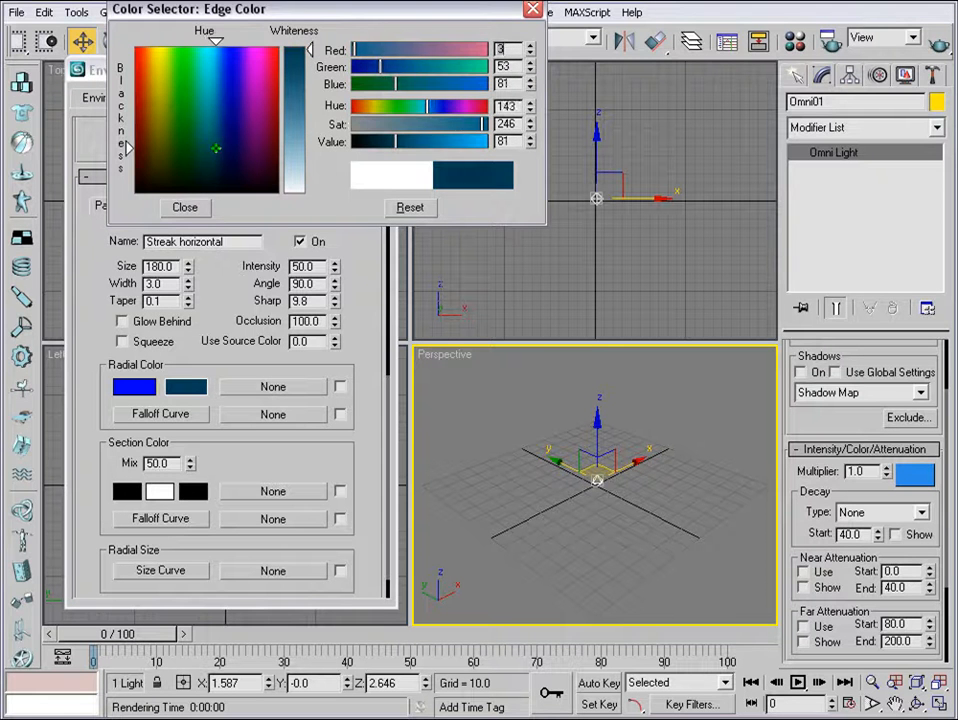
click(184, 207)
click(943, 50)
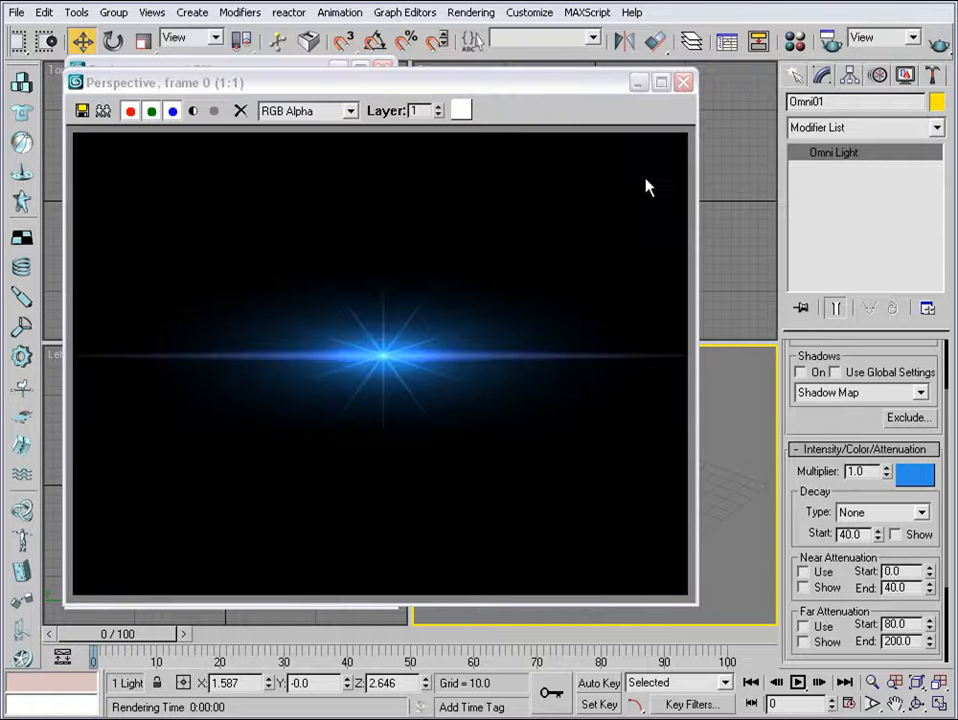
click(683, 84)
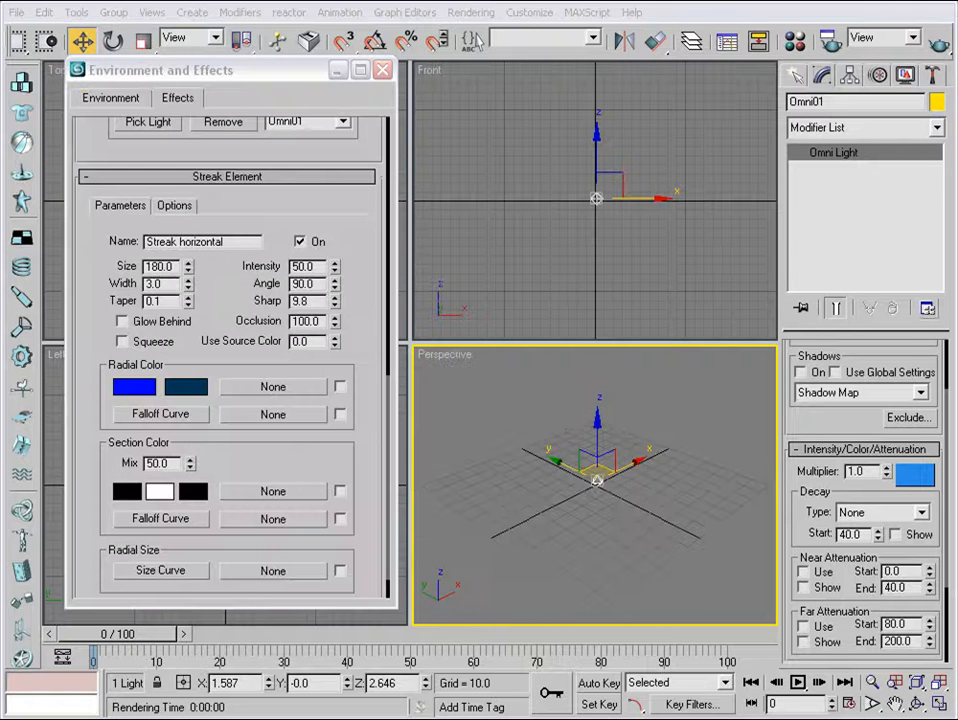
Add a second Streak element to the Lens Effects parameters and name it "Streak diagonal".
drag(256, 197, 254, 651)
click(290, 301)
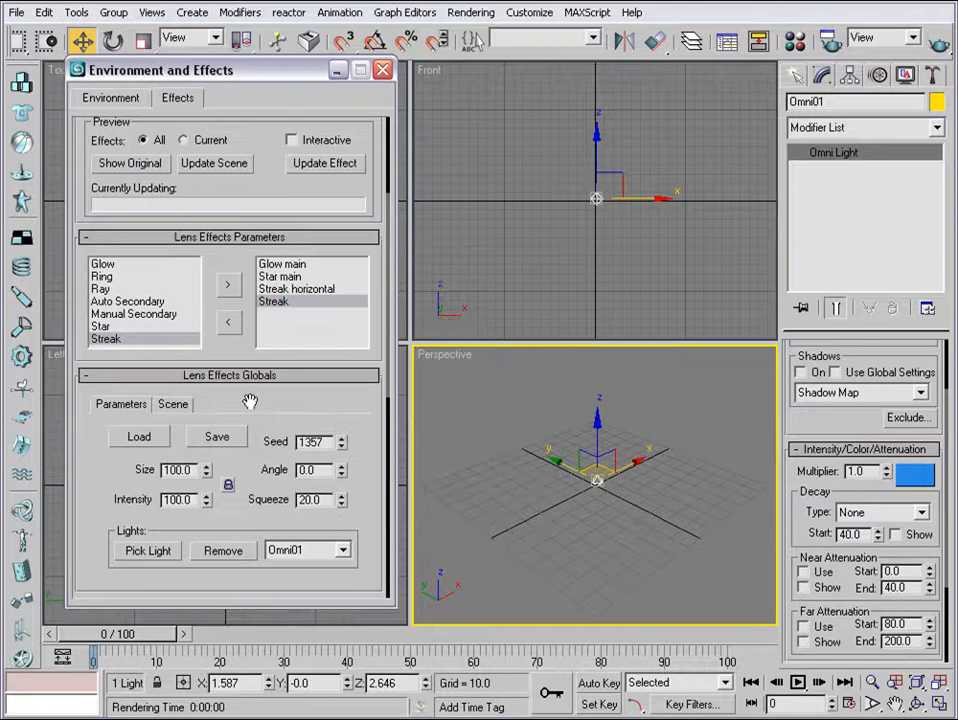
drag(250, 400, 267, 147)
click(425, 292)
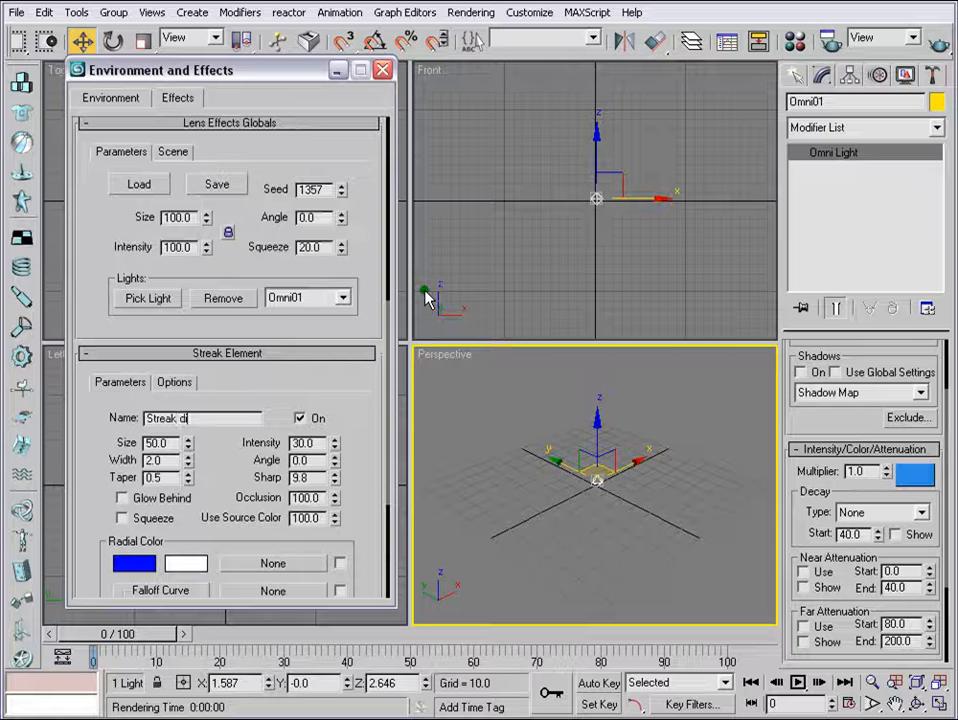
text(gonal)
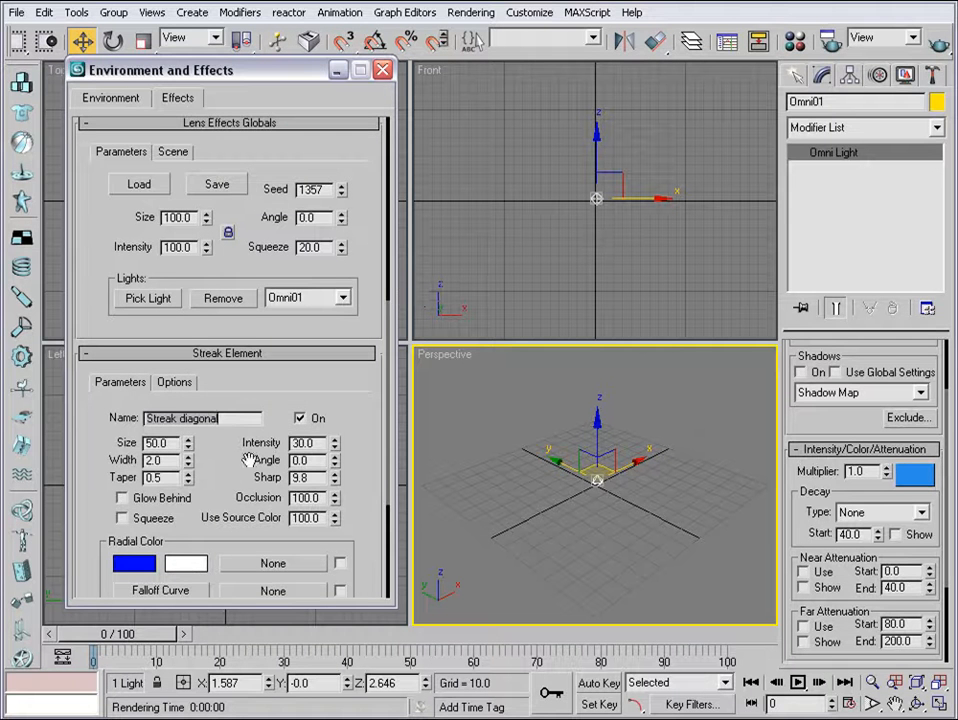
Test-render the Perspective view to check the new "Streak diagonal" element with its default settings.
drag(231, 474, 243, 336)
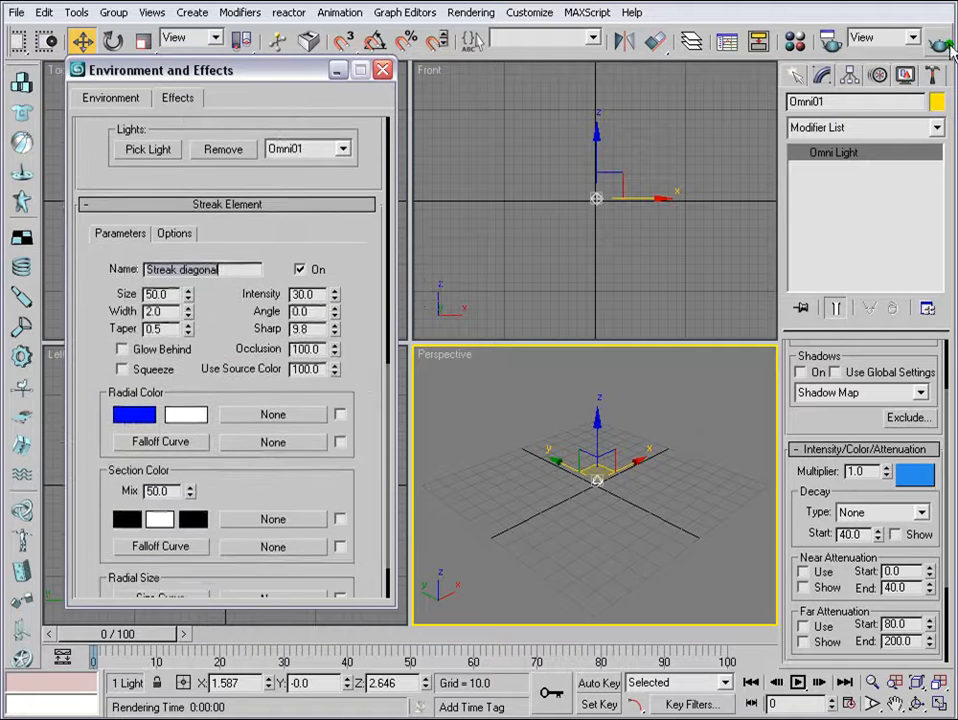
click(936, 42)
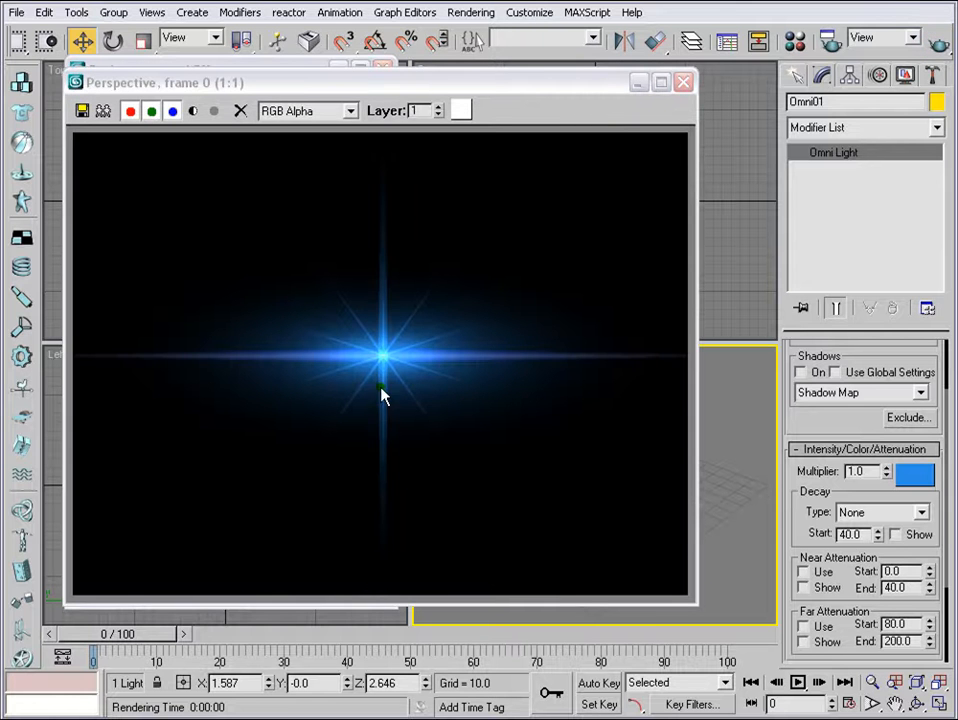
click(684, 82)
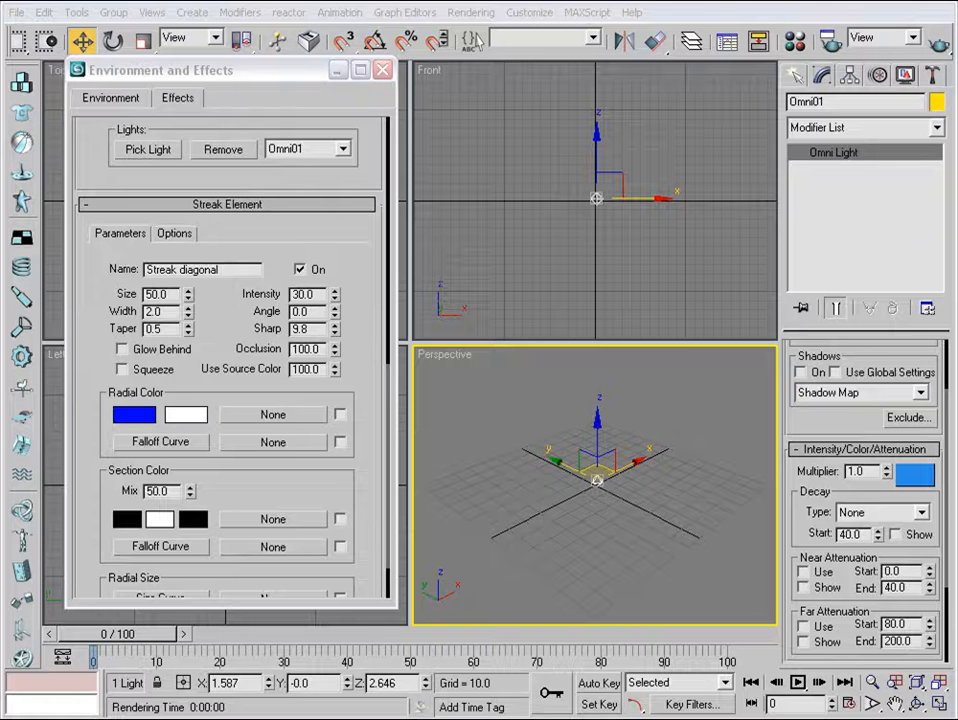
Set the "Streak diagonal" element's Size to 30 and Width to 4, and test-render the view.
drag(197, 377, 200, 458)
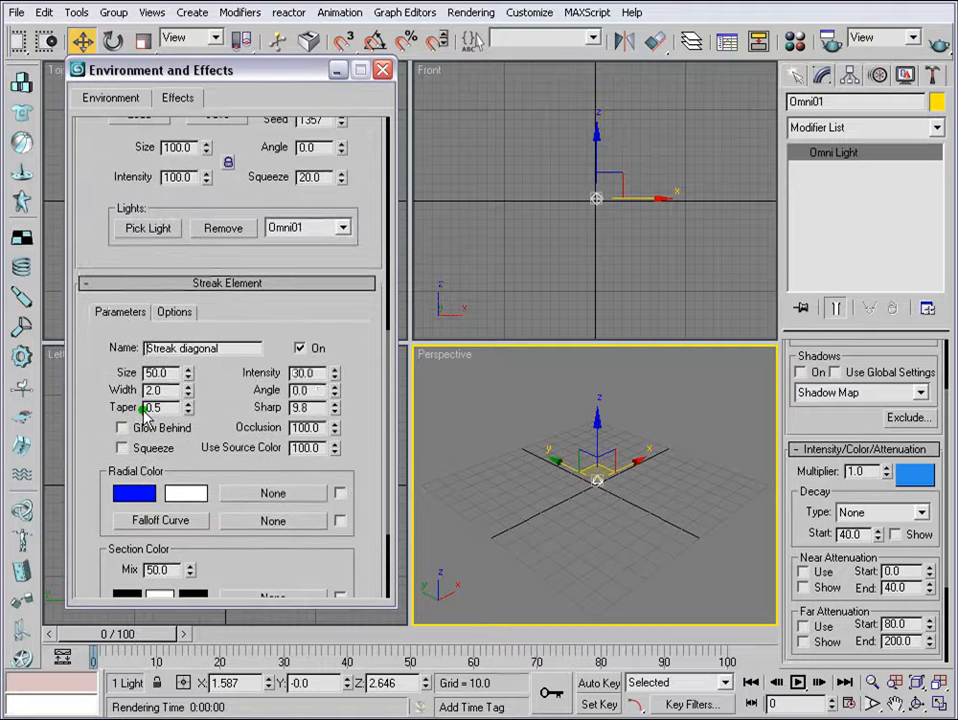
drag(169, 375, 122, 354)
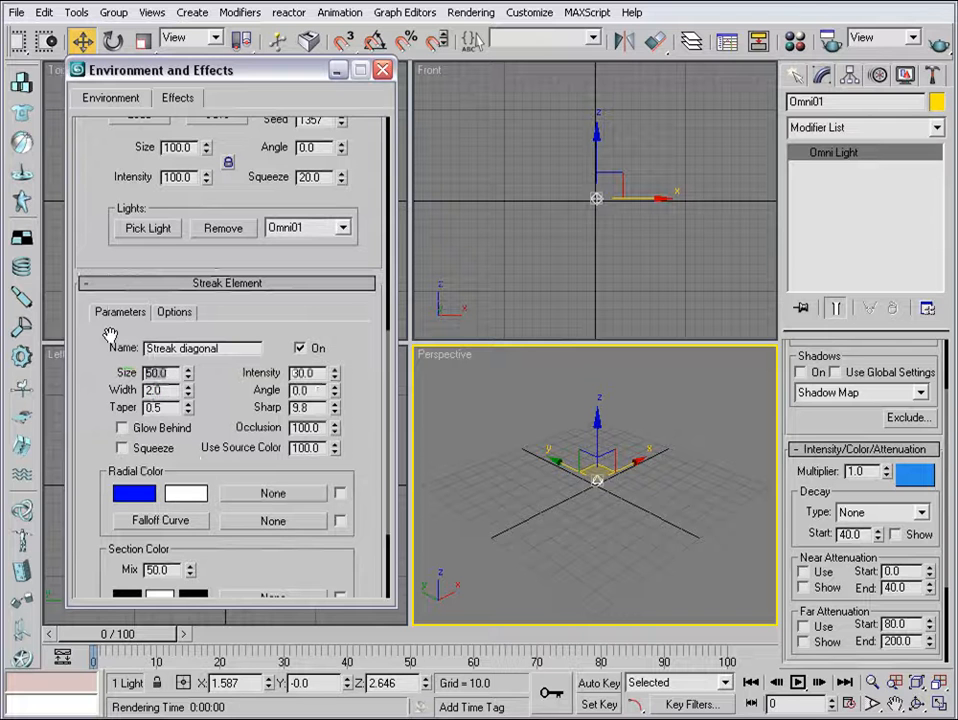
key(Return)
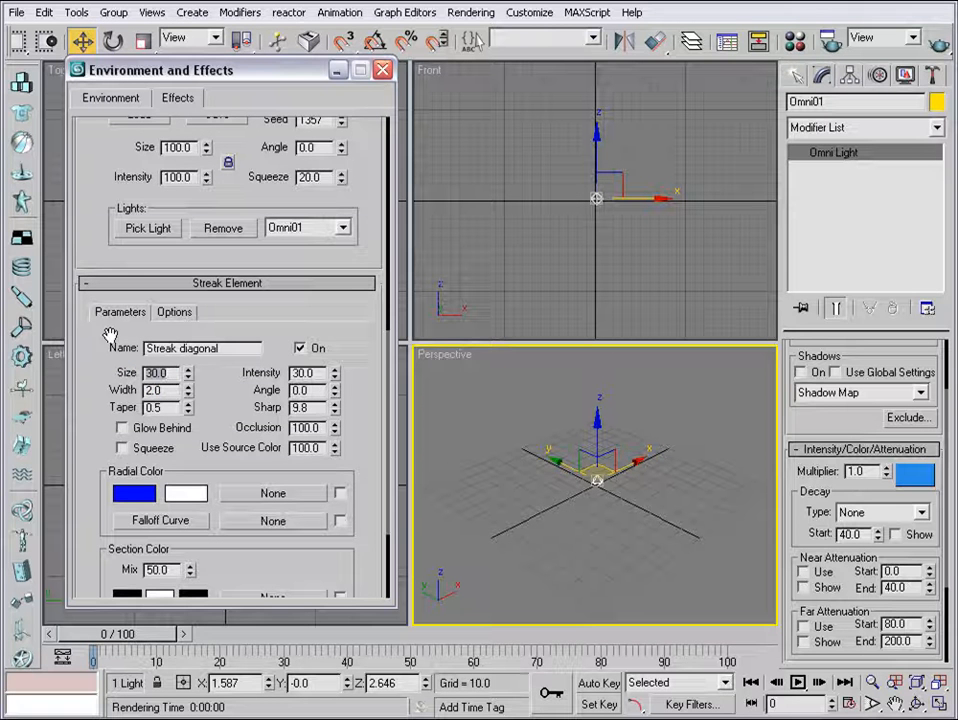
drag(160, 392, 88, 370)
text(4)
key(Return)
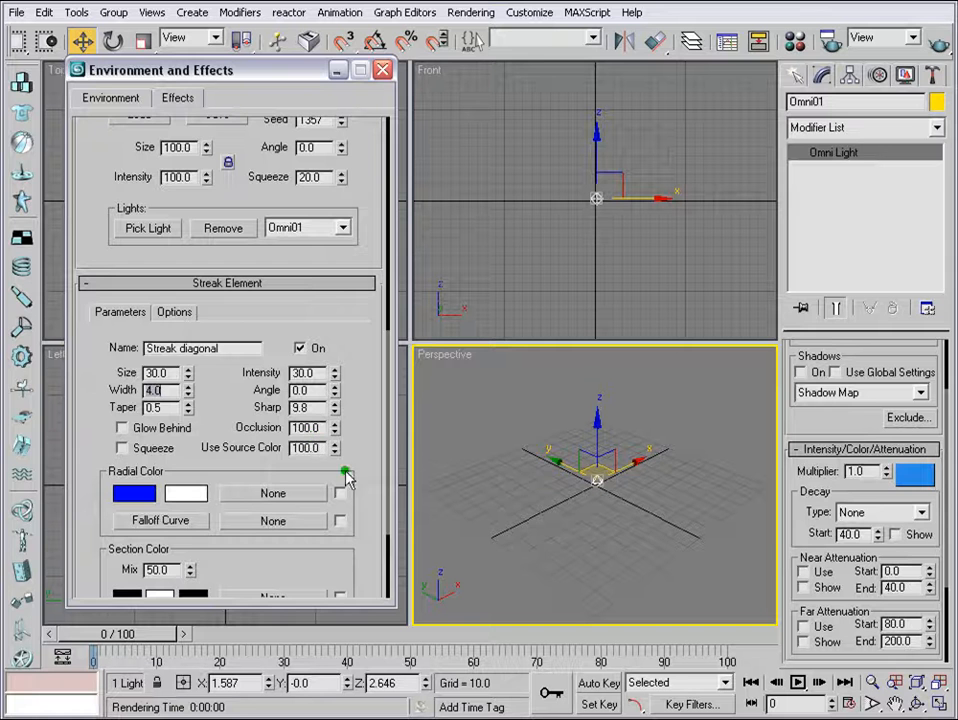
click(940, 40)
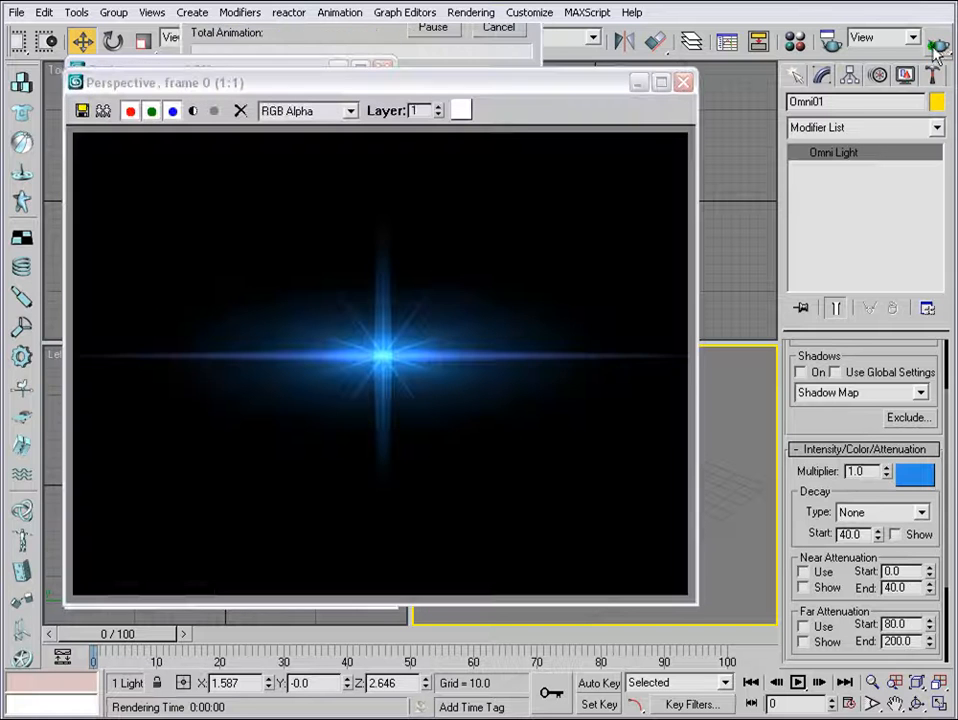
click(683, 83)
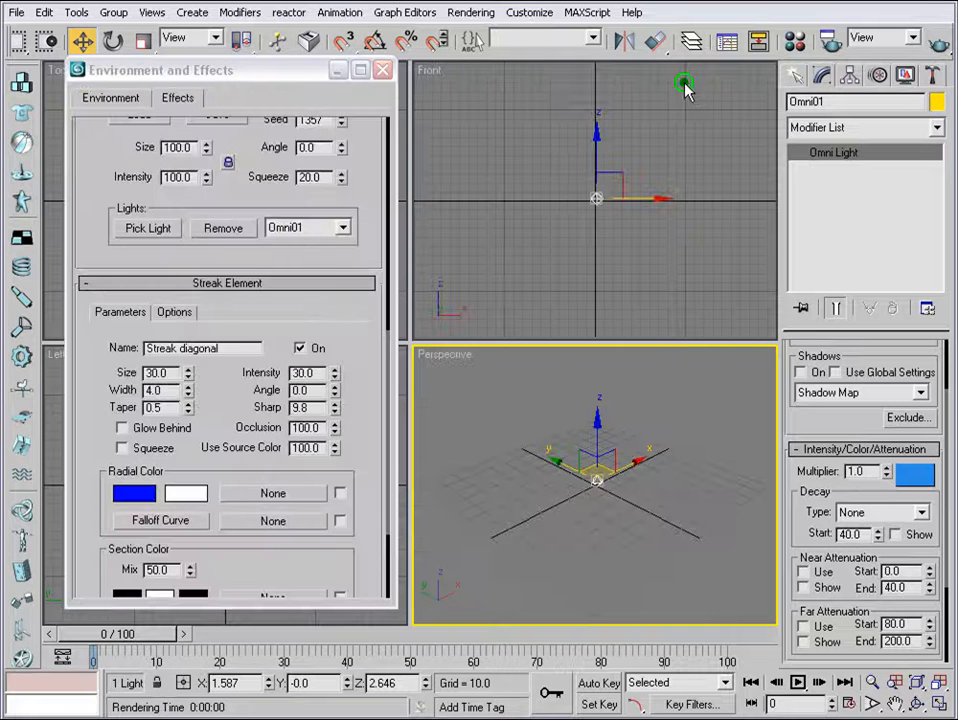
Set the "Streak diagonal" element's Use Source Color to 0, pick a blue hue for its radial edge color and test-render.
drag(229, 462, 233, 424)
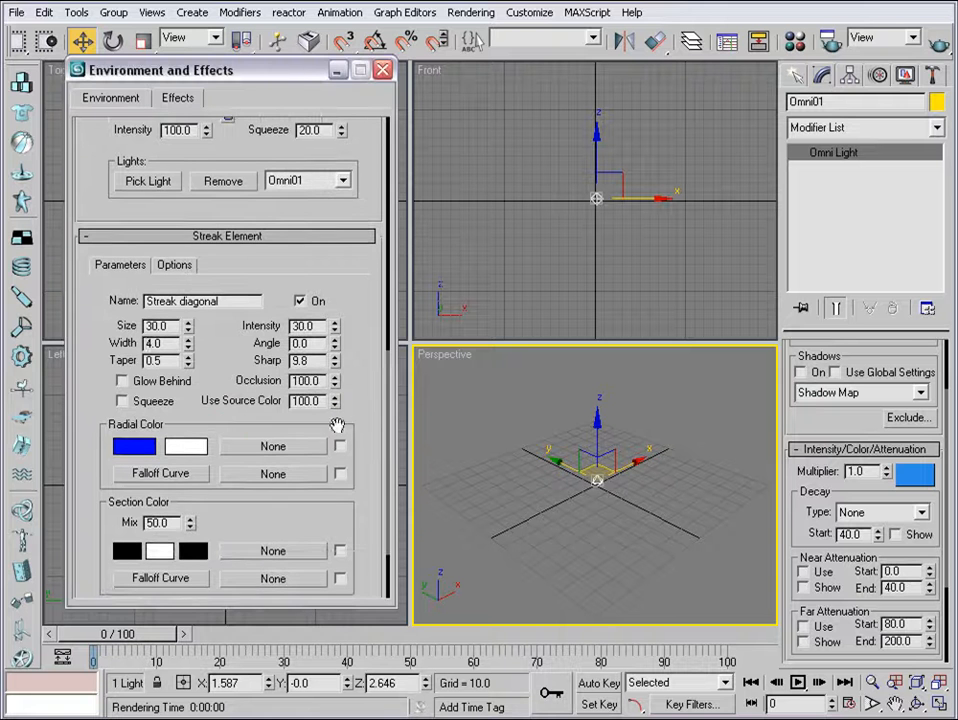
drag(337, 402, 336, 626)
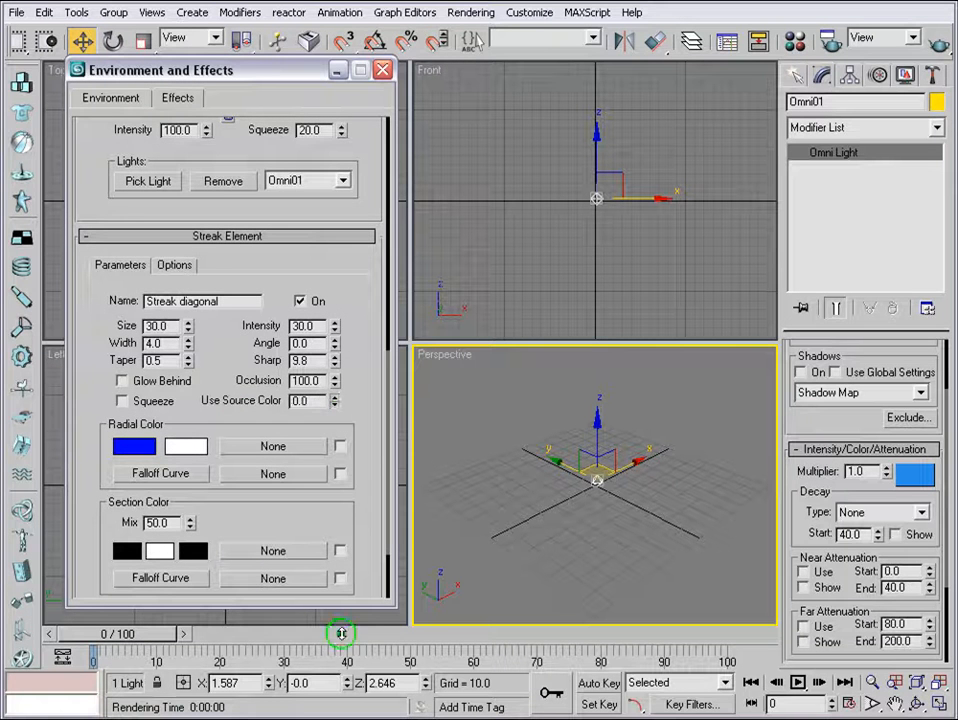
click(190, 451)
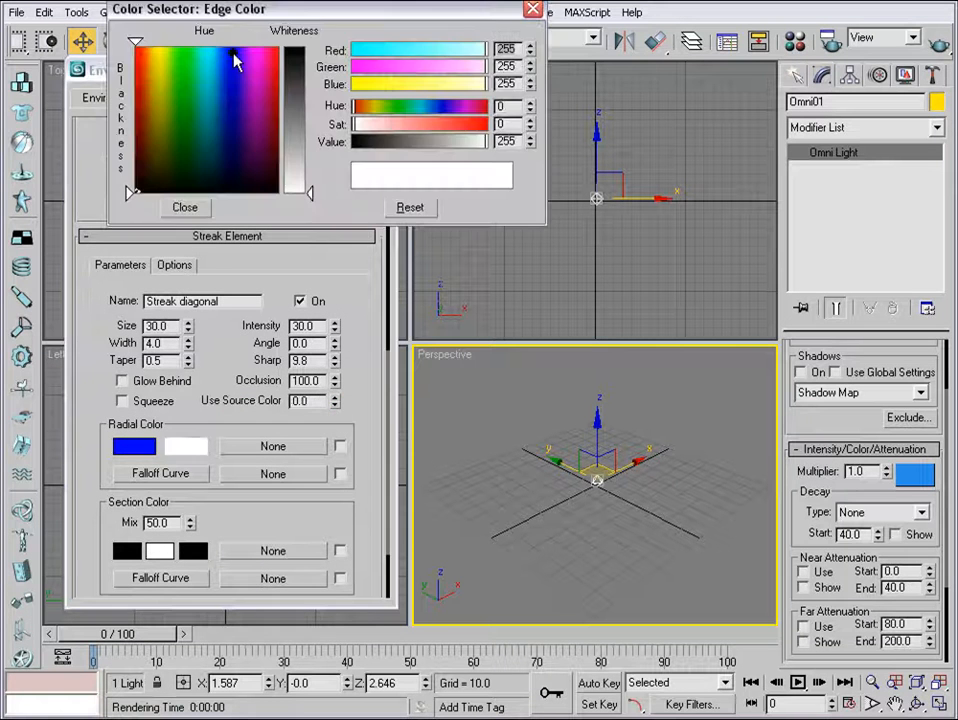
click(235, 58)
click(186, 206)
click(934, 46)
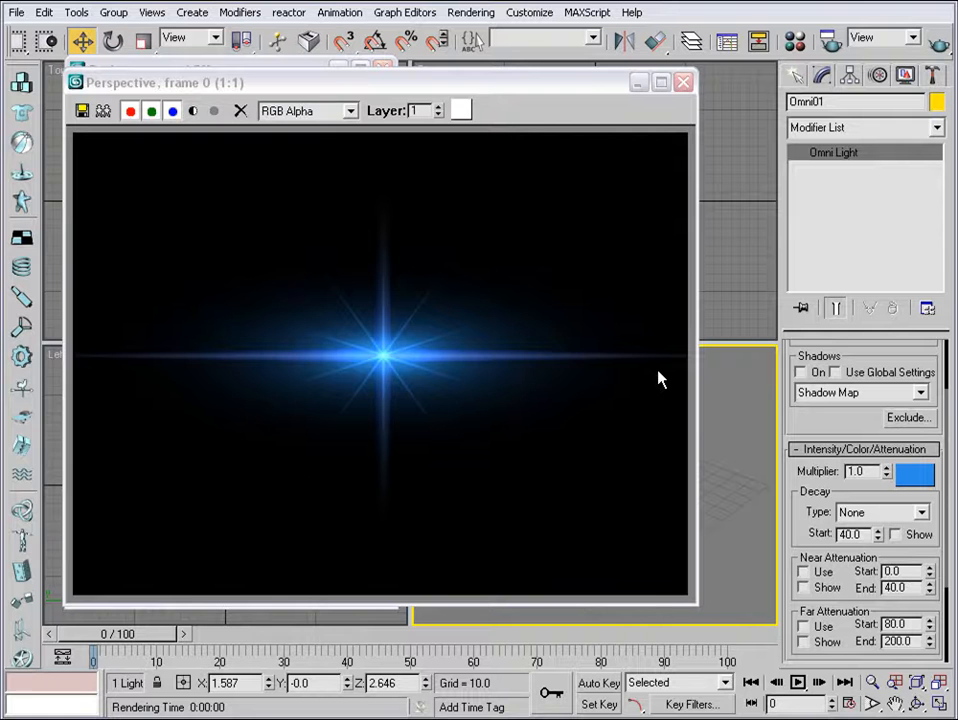
click(683, 83)
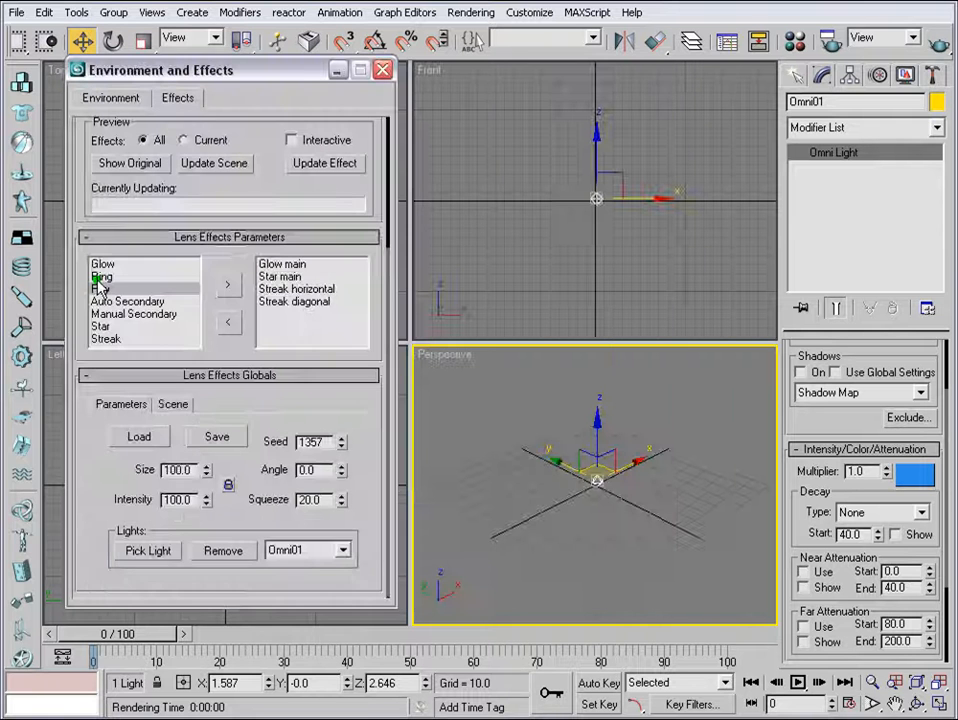
Add the Ray element to the Lens Effects parameters.
click(99, 277)
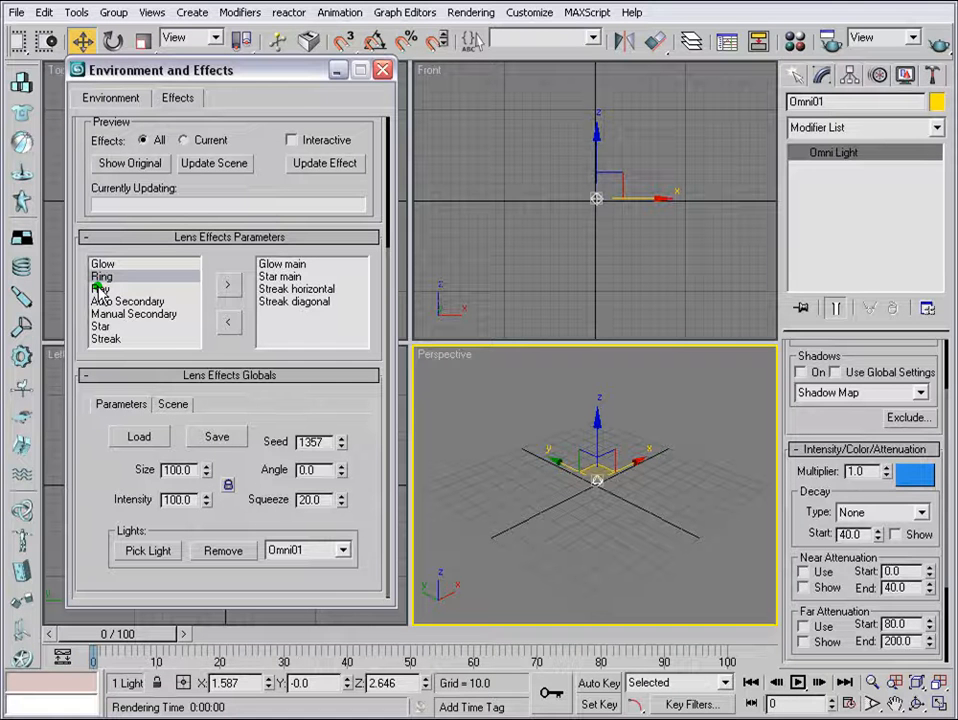
click(100, 288)
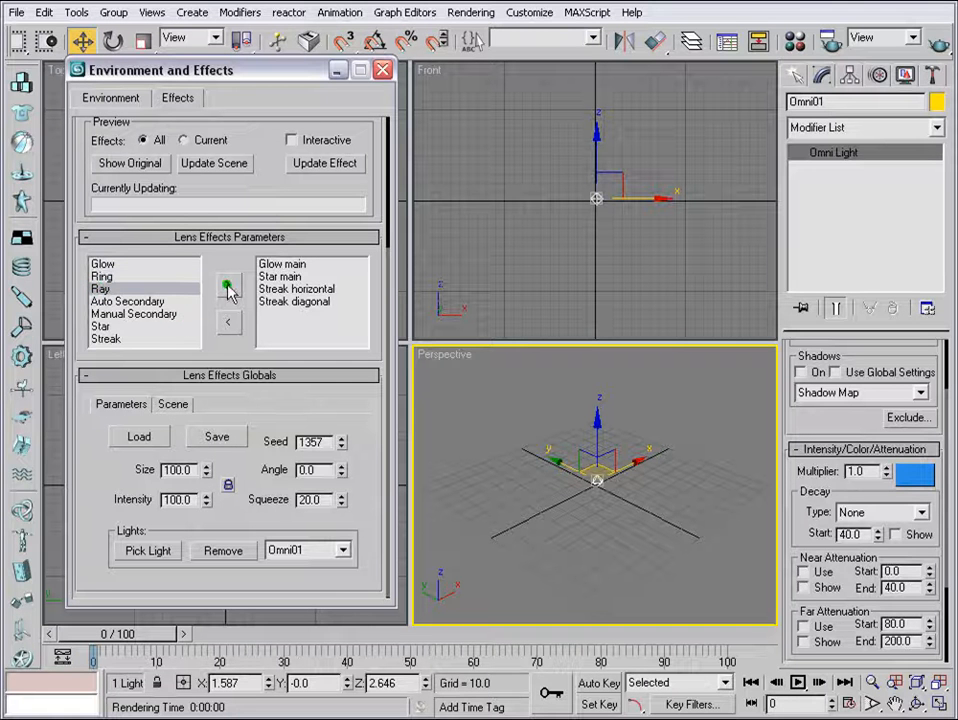
click(228, 288)
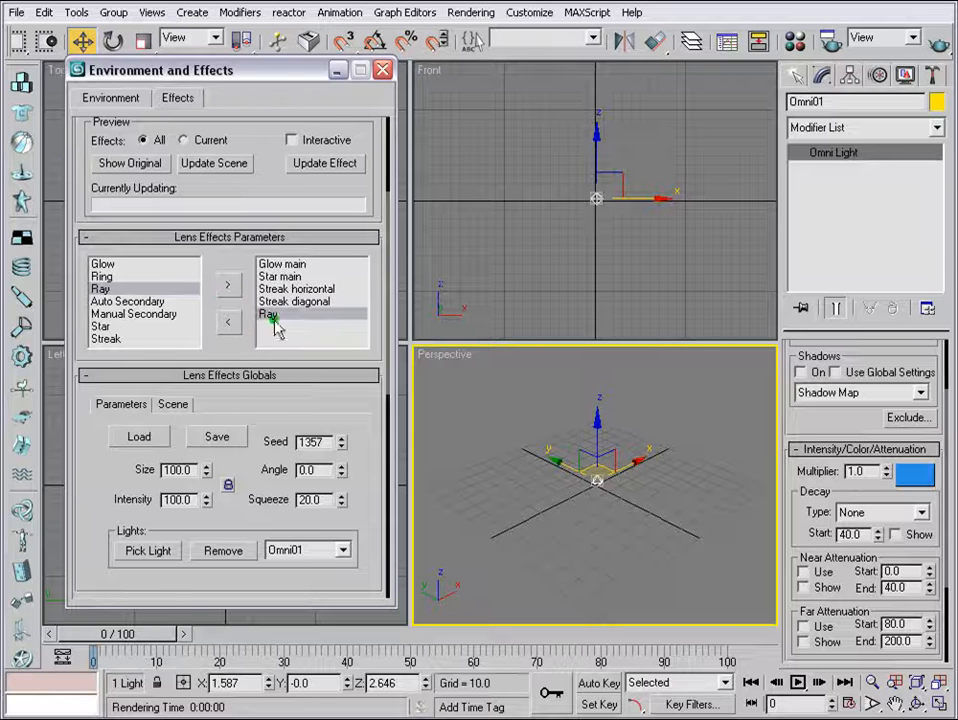
Rename the Ray element "Ray main" and test-render the Perspective view.
drag(262, 376, 297, 184)
click(184, 452)
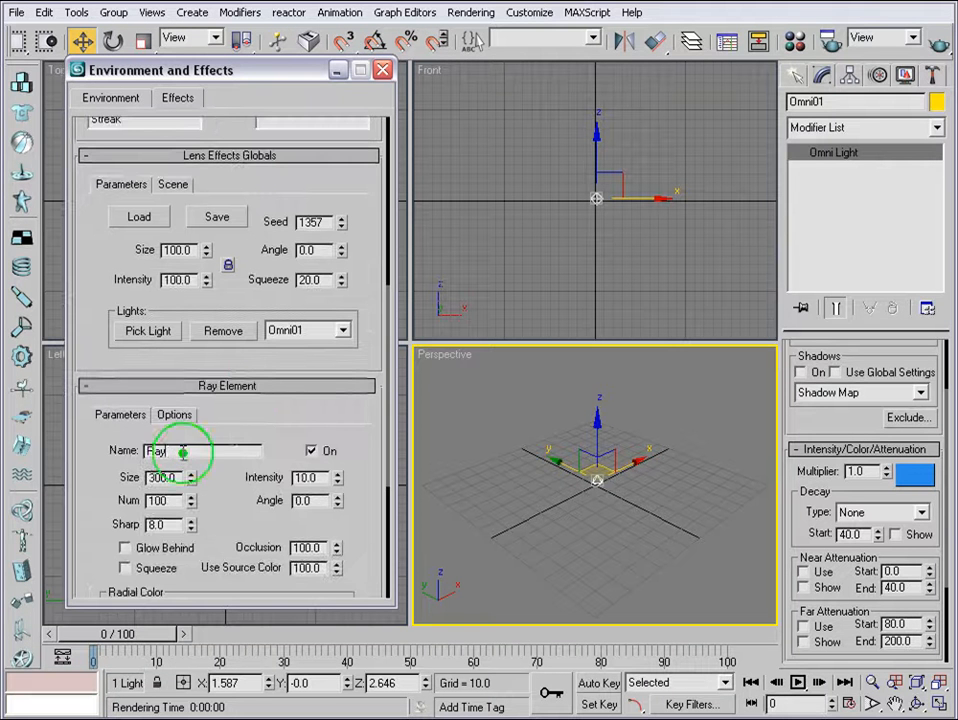
text(ma)
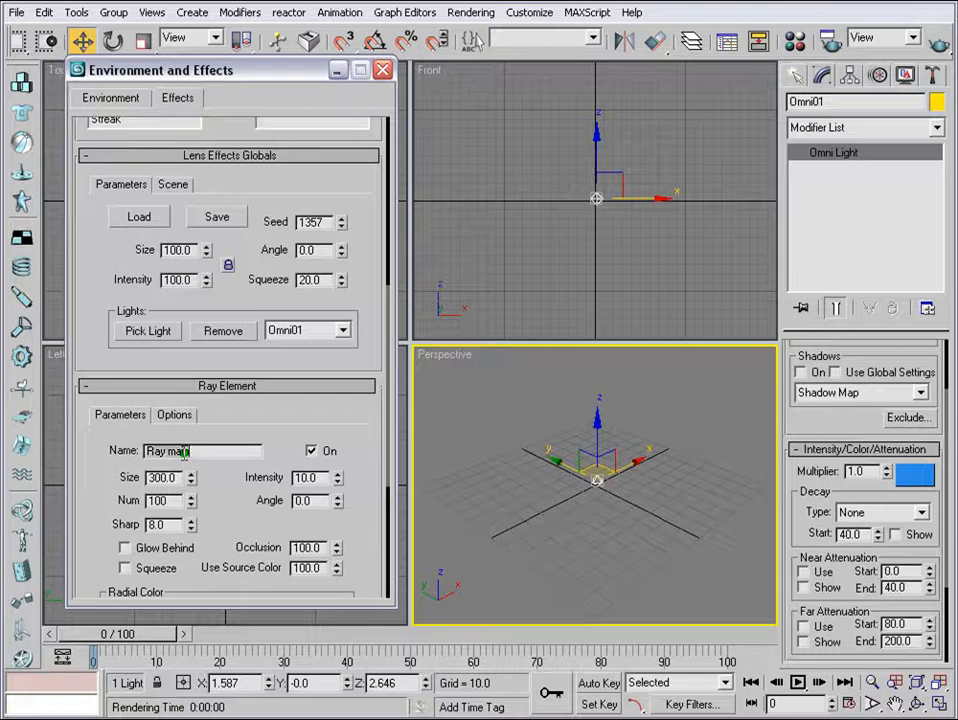
text(in)
scroll(312, 428, down, 1)
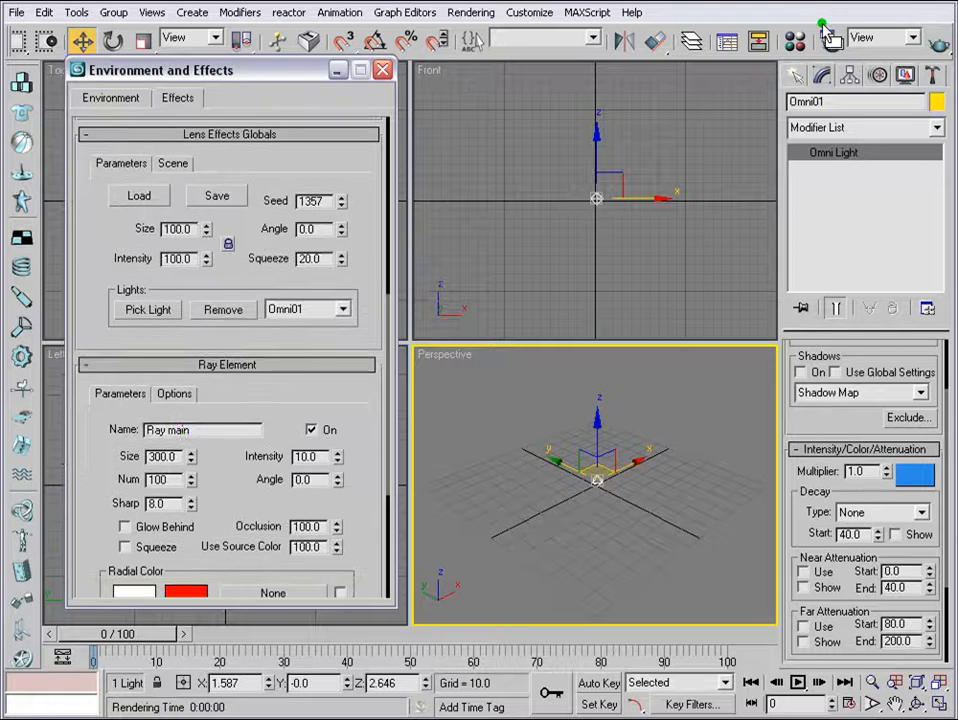
click(937, 44)
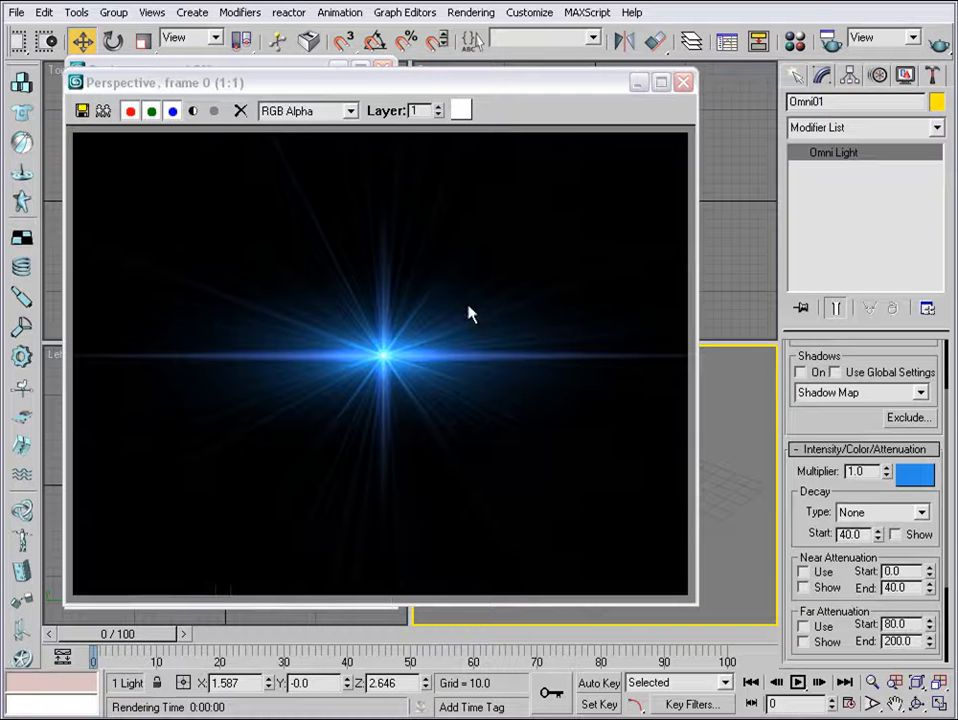
Set the "Ray main" element's Size to 400 and test-render the Perspective view.
click(684, 83)
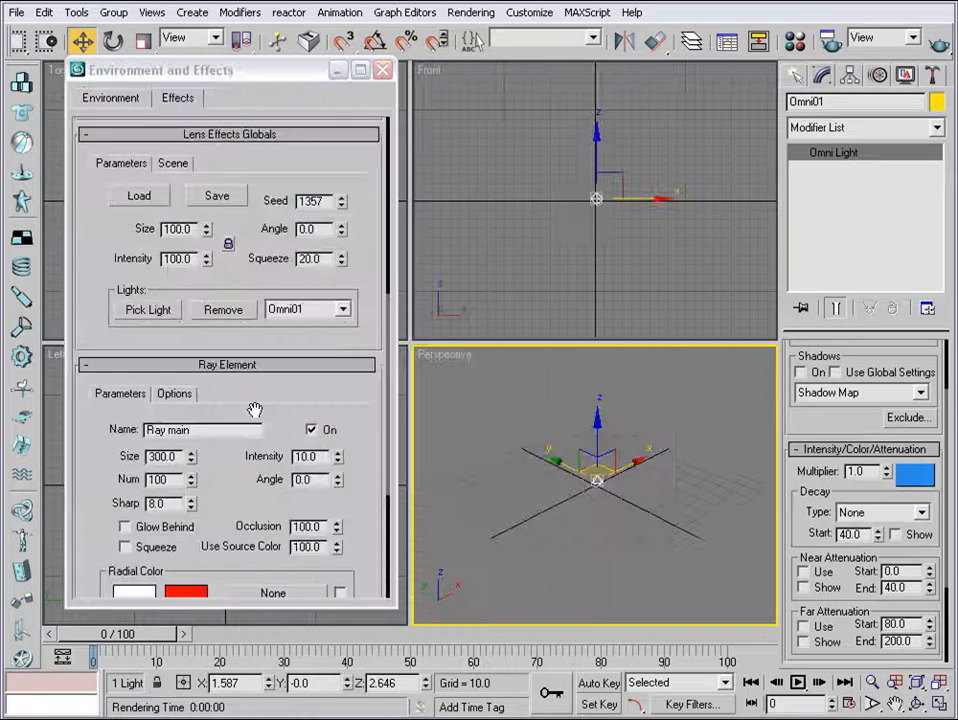
drag(254, 402, 275, 304)
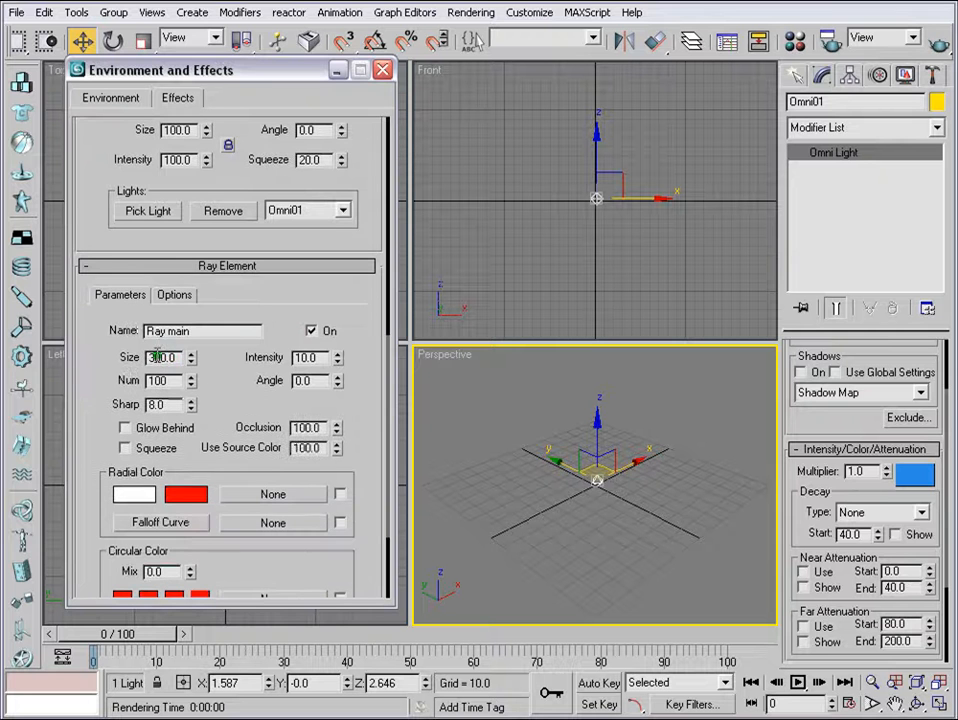
drag(183, 358, 130, 347)
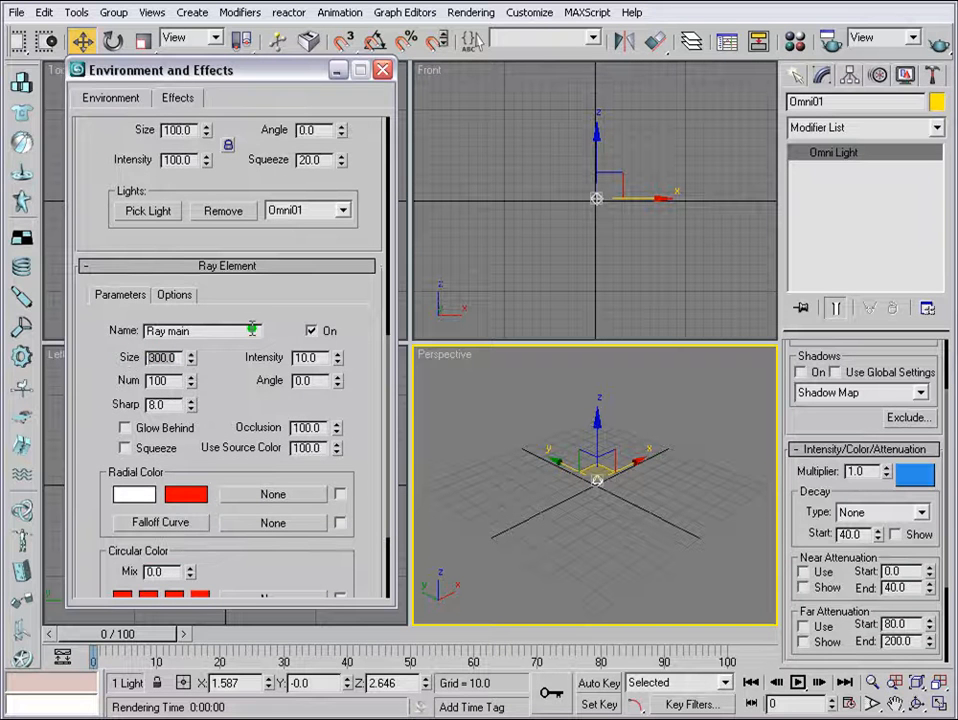
text(400)
key(Return)
click(938, 40)
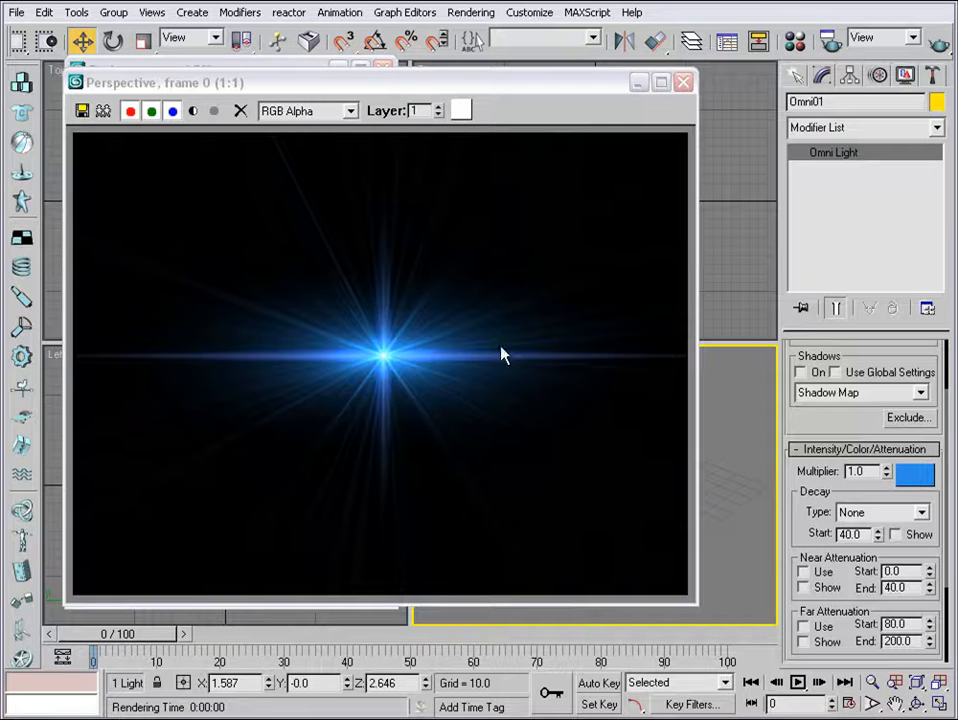
click(683, 84)
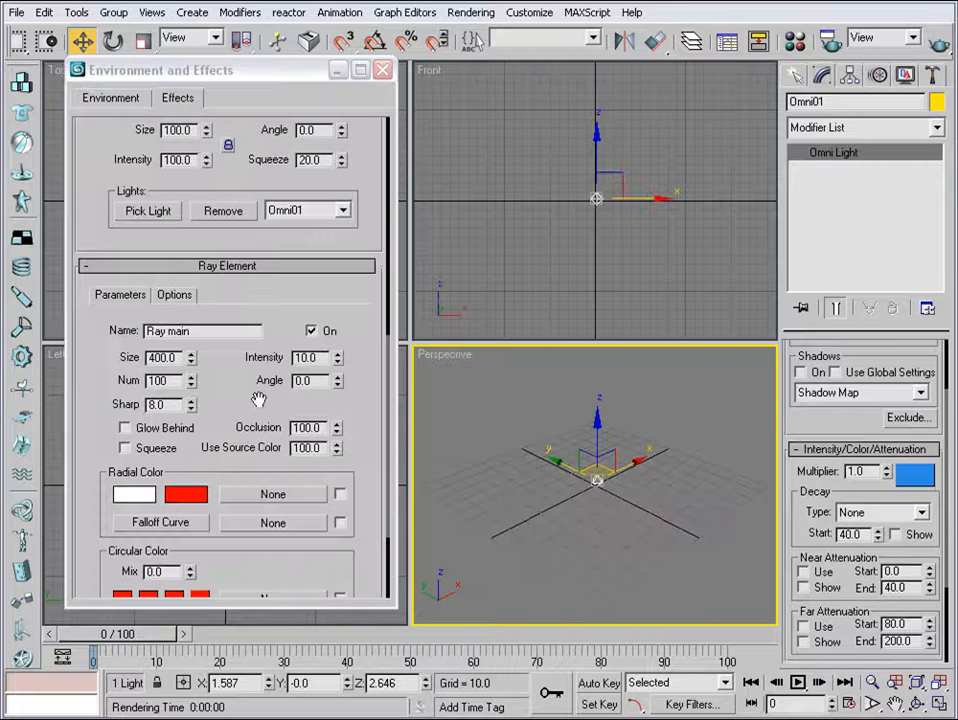
Set the "Ray main" element's Intensity to 15 and test-render the Perspective view.
double_click(312, 357)
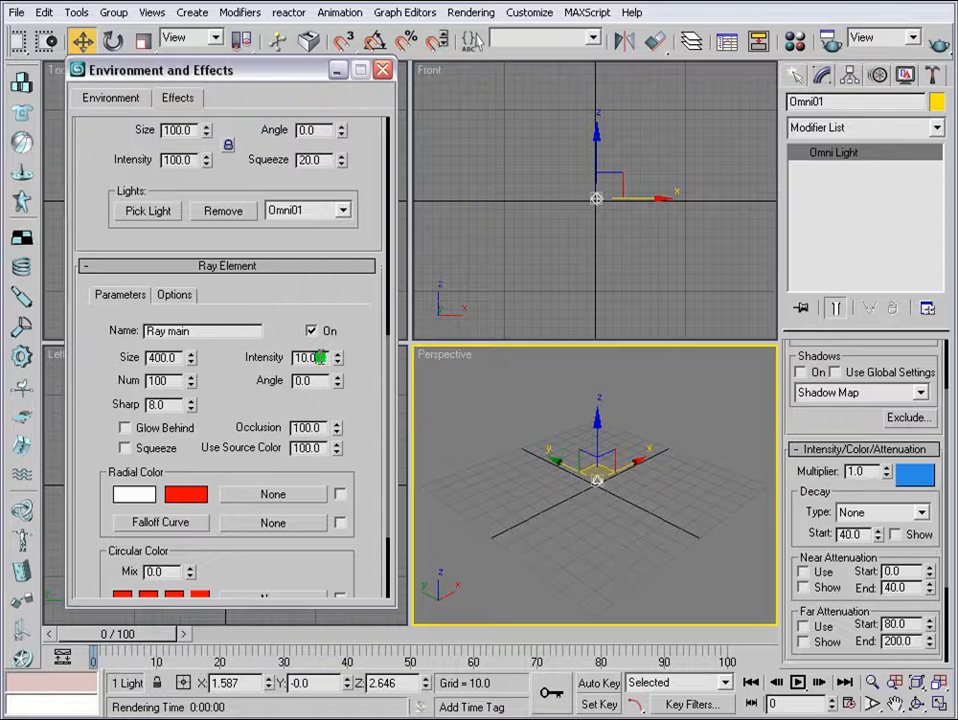
text(15)
click(937, 46)
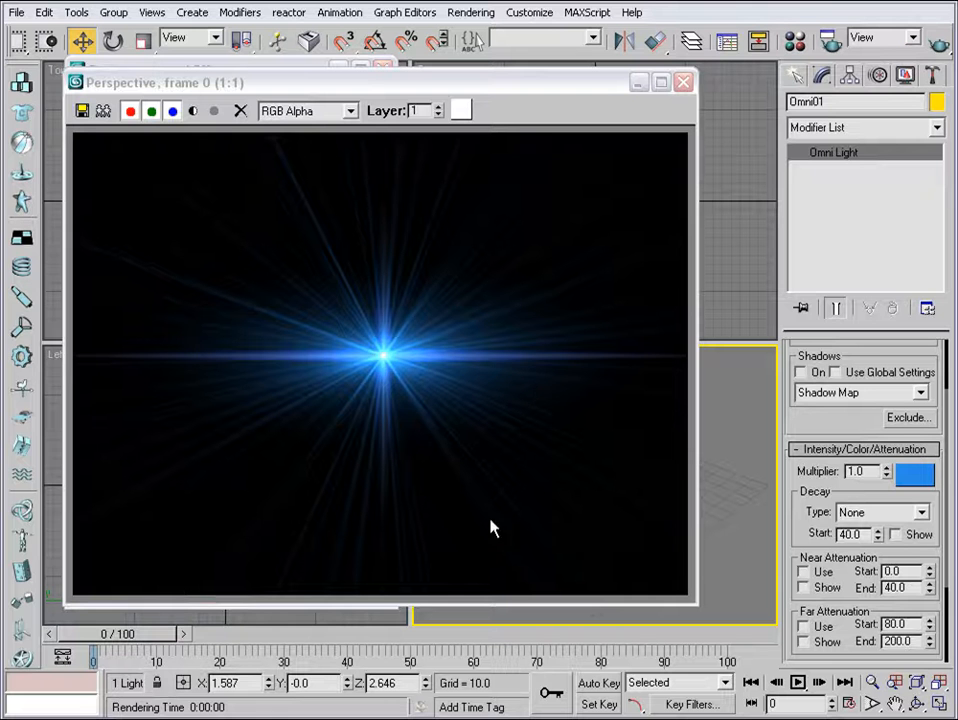
click(684, 83)
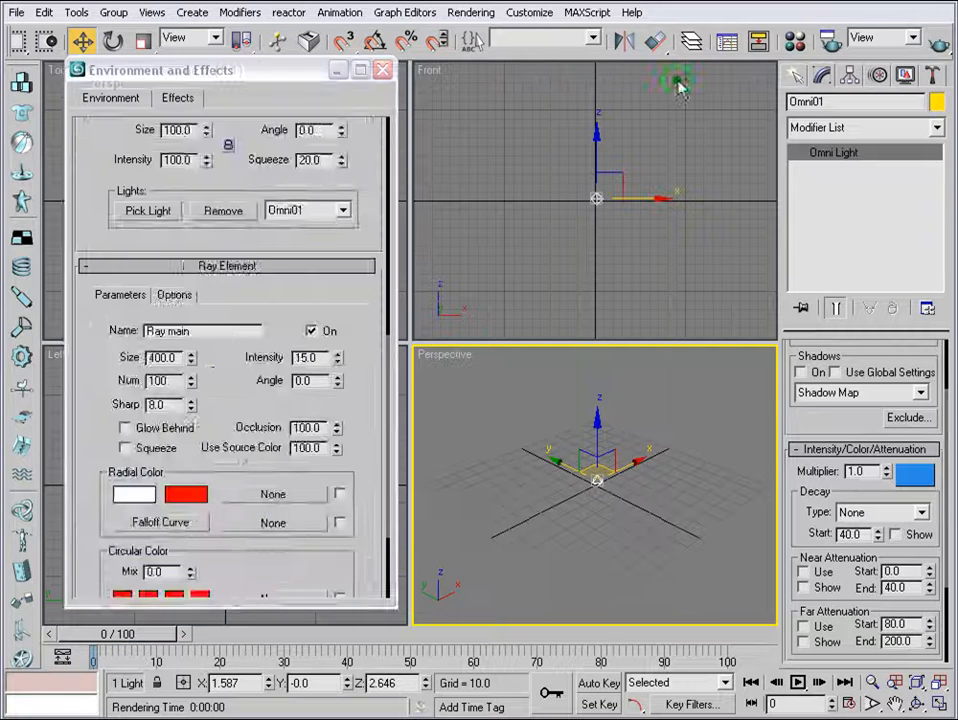
Add an Auto Secondary element to the Lens Effects parameters and test-render the Perspective view.
scroll(202, 237, up, 5)
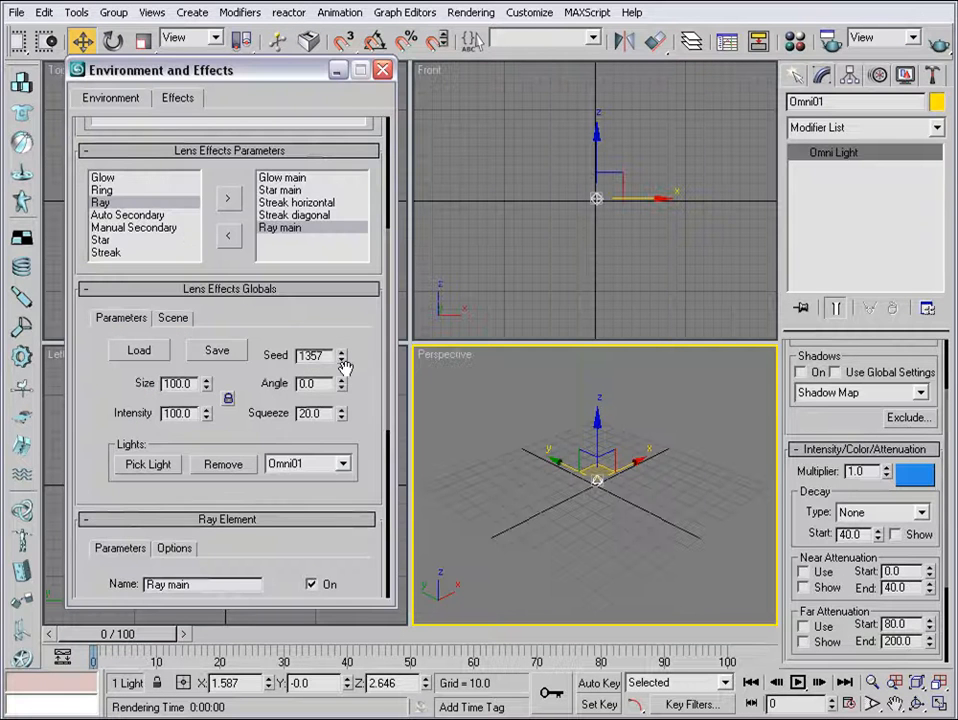
click(114, 216)
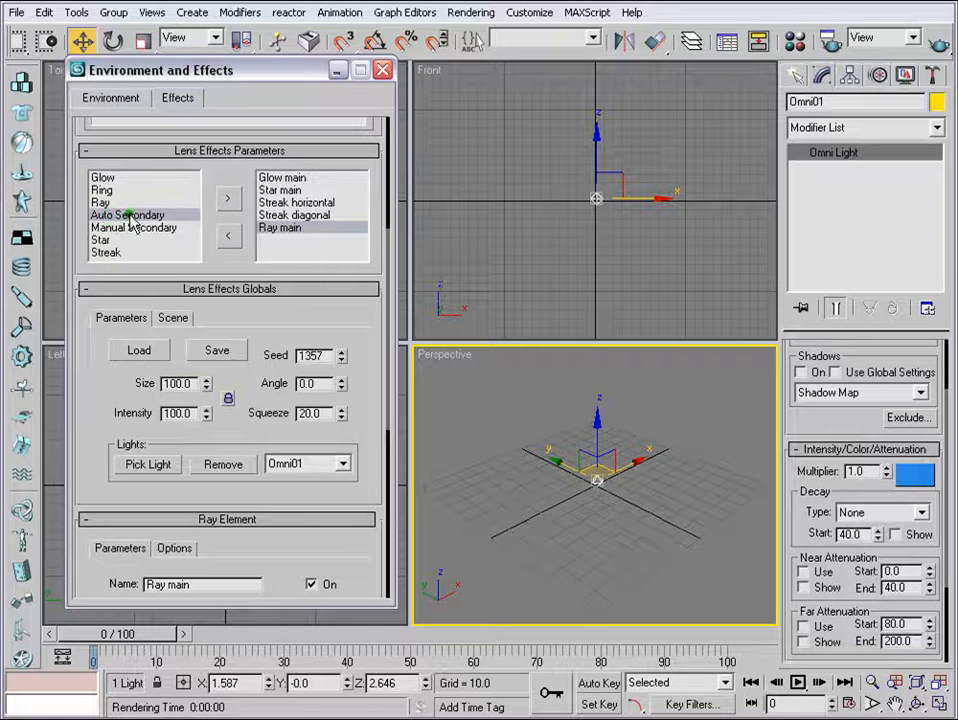
click(229, 202)
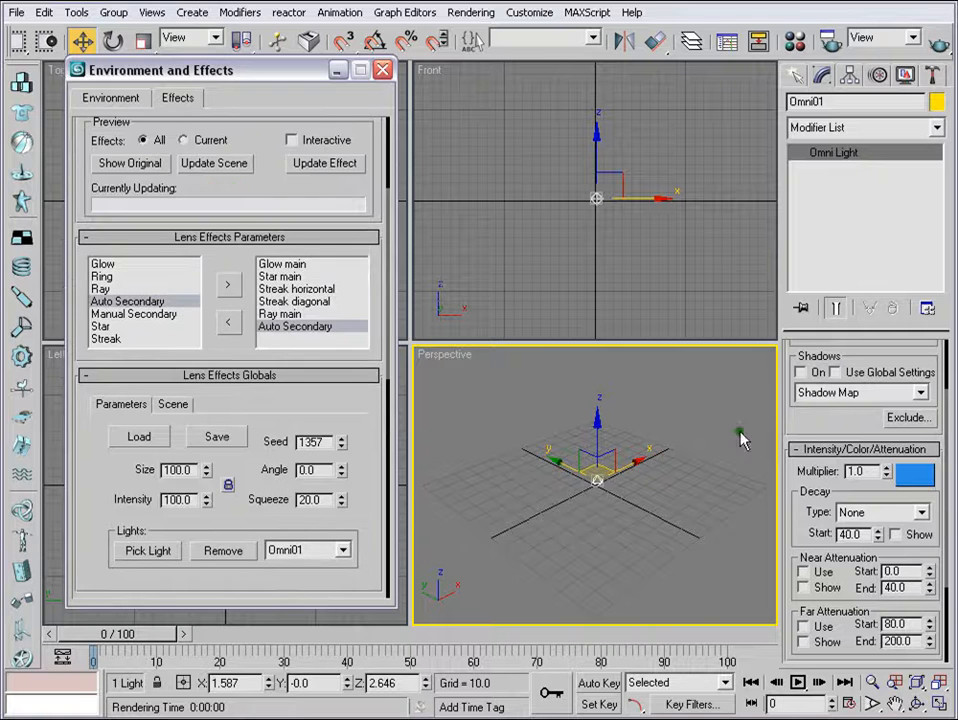
click(941, 41)
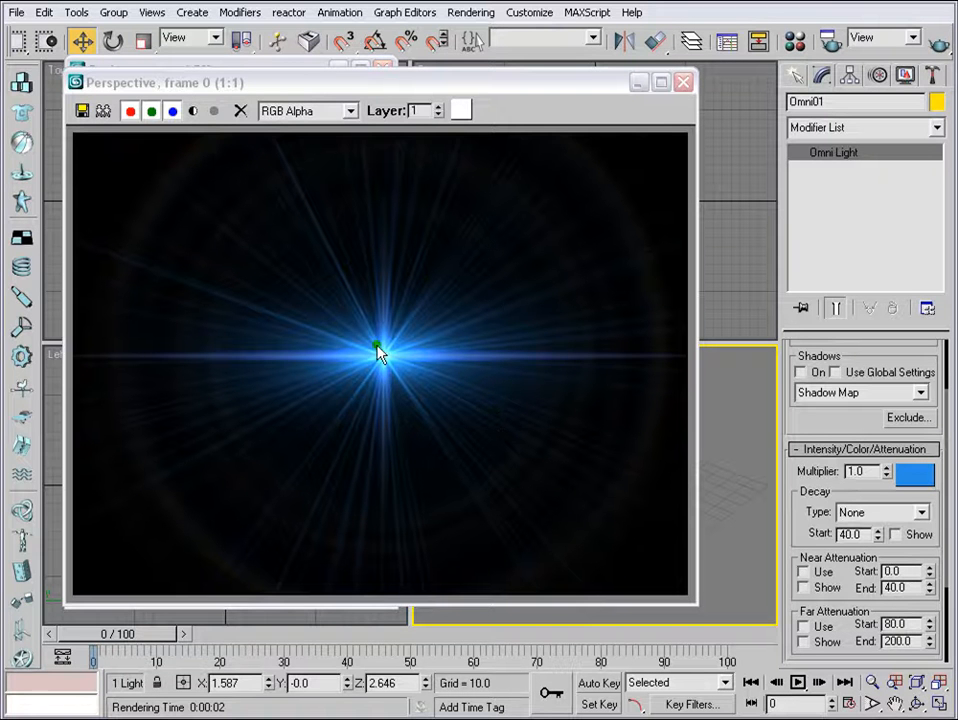
click(684, 81)
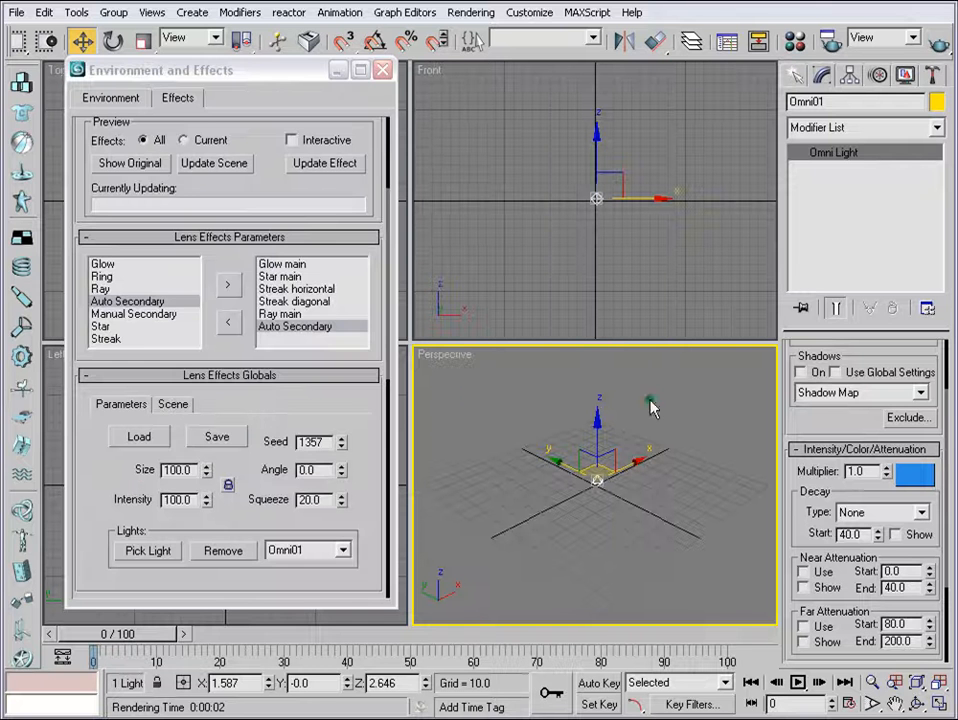
Set the Auto Secondary element's Intensity to 50.
drag(278, 415, 327, 85)
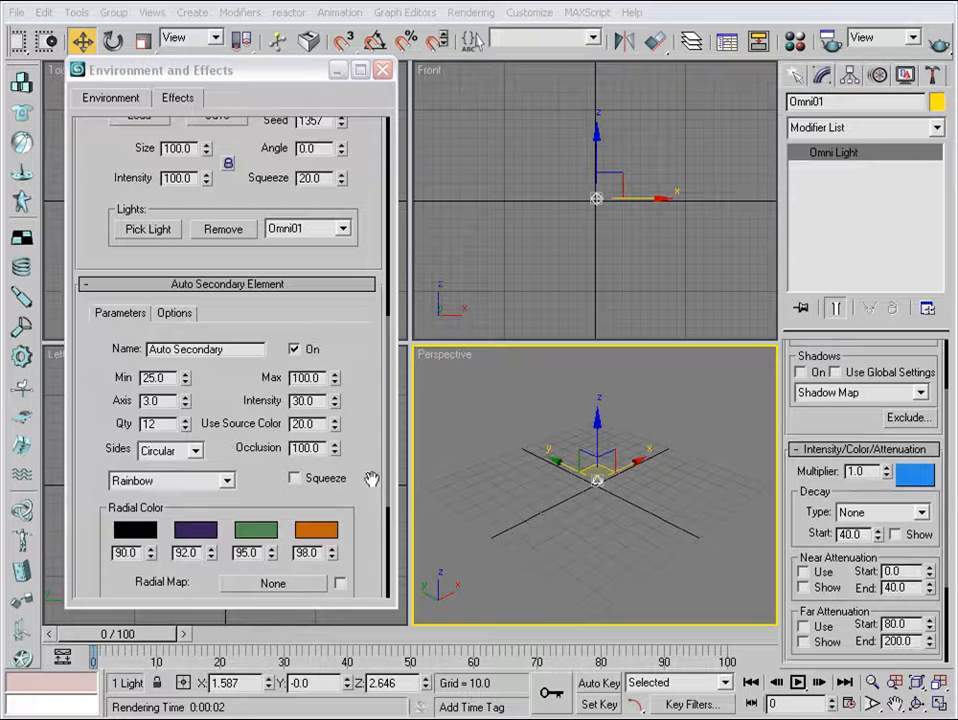
drag(252, 400, 257, 357)
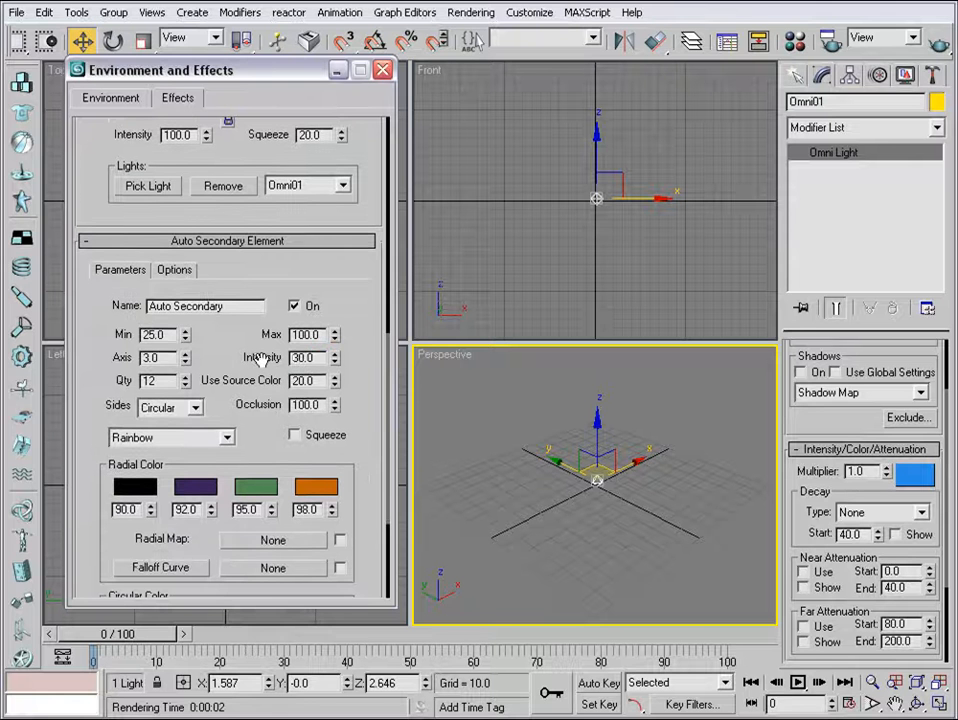
double_click(318, 357)
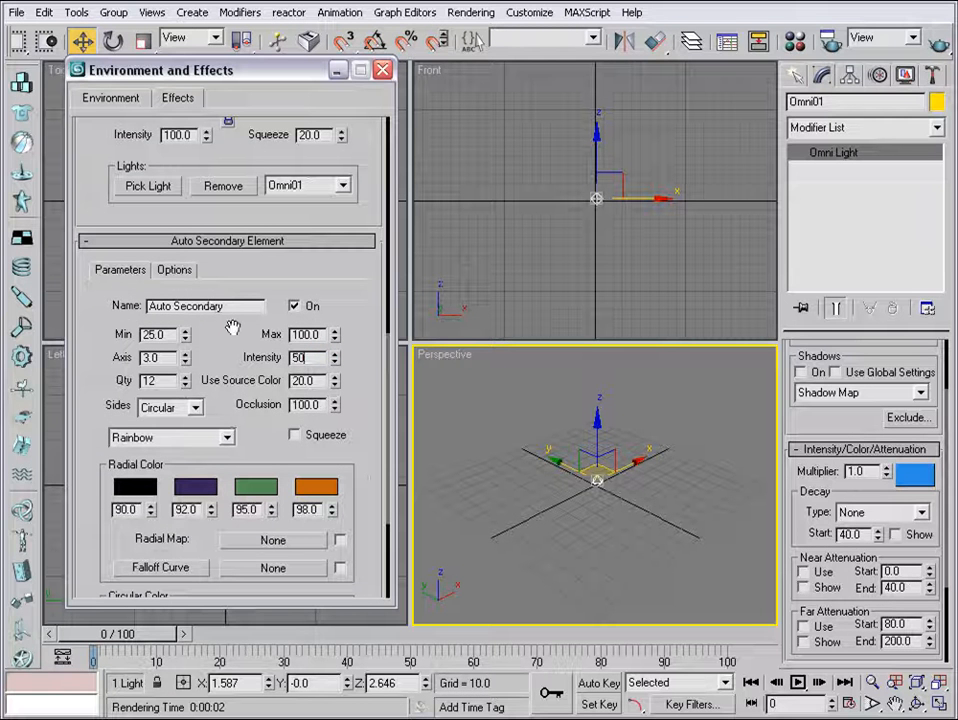
text(50)
key(Return)
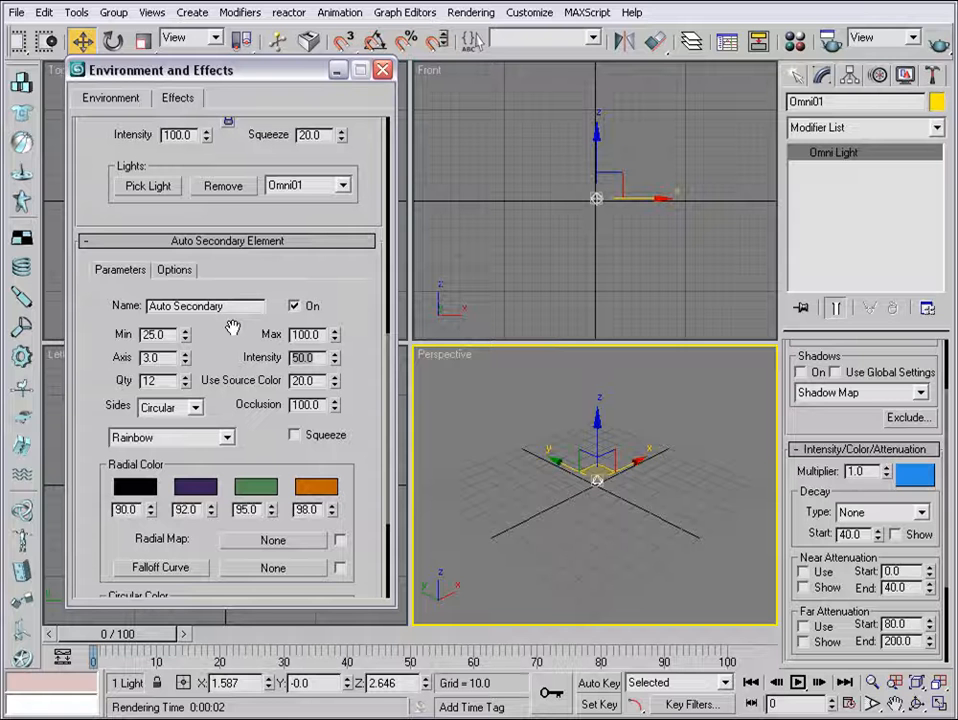
Try the Brown Ring, Blue Circle and Green Dot presets for the Auto Secondary element, return it to Rainbow and test-render.
scroll(184, 416, down, 1)
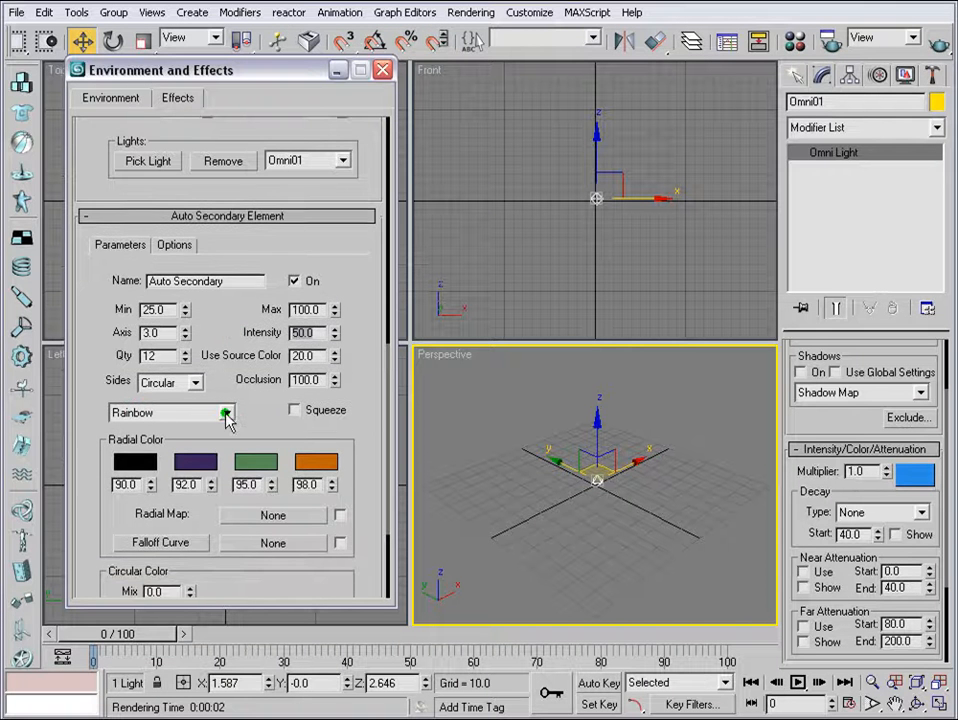
click(227, 413)
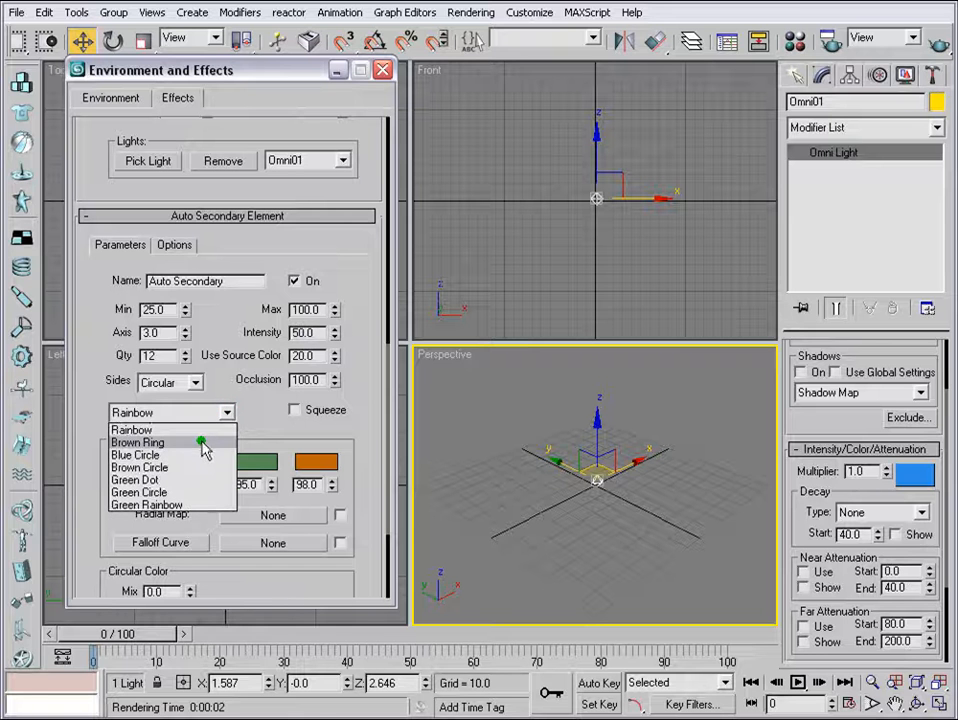
click(200, 442)
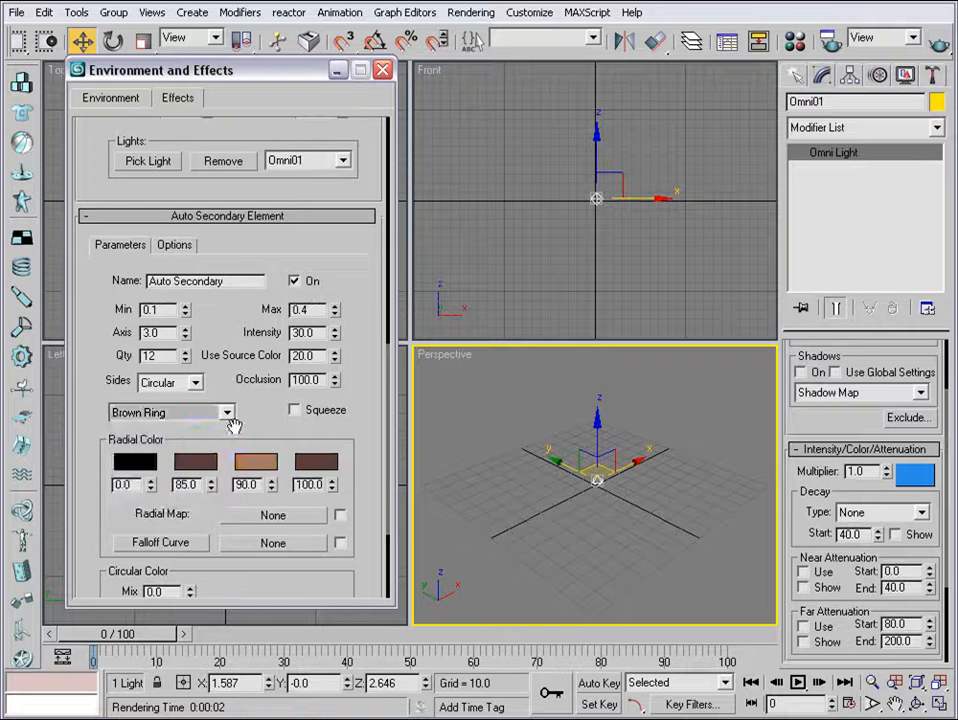
click(229, 418)
click(192, 453)
click(226, 412)
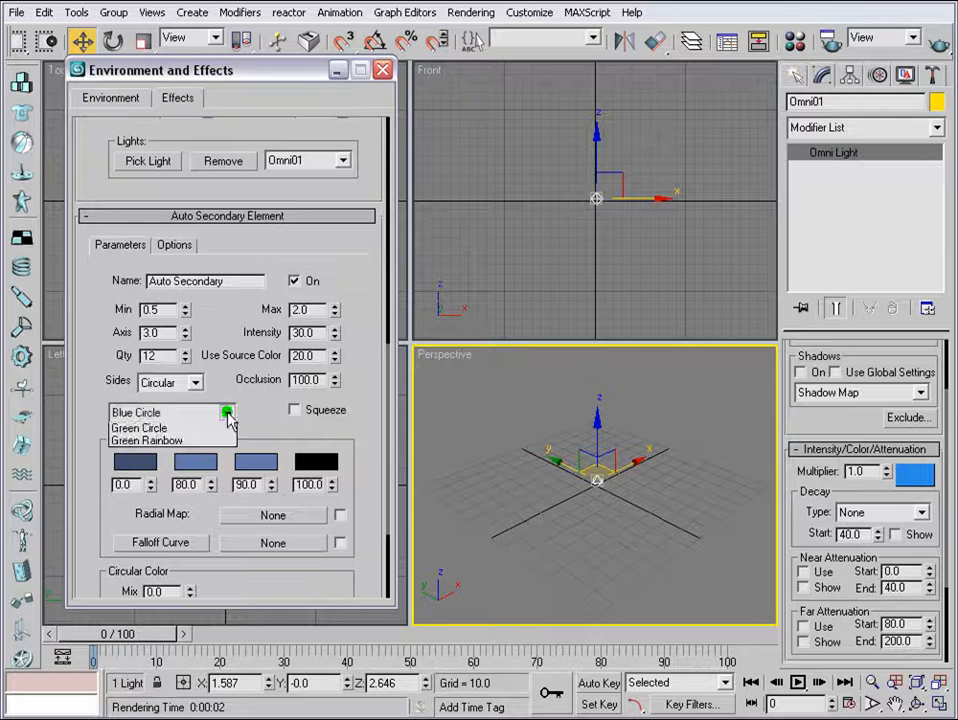
click(188, 480)
click(227, 411)
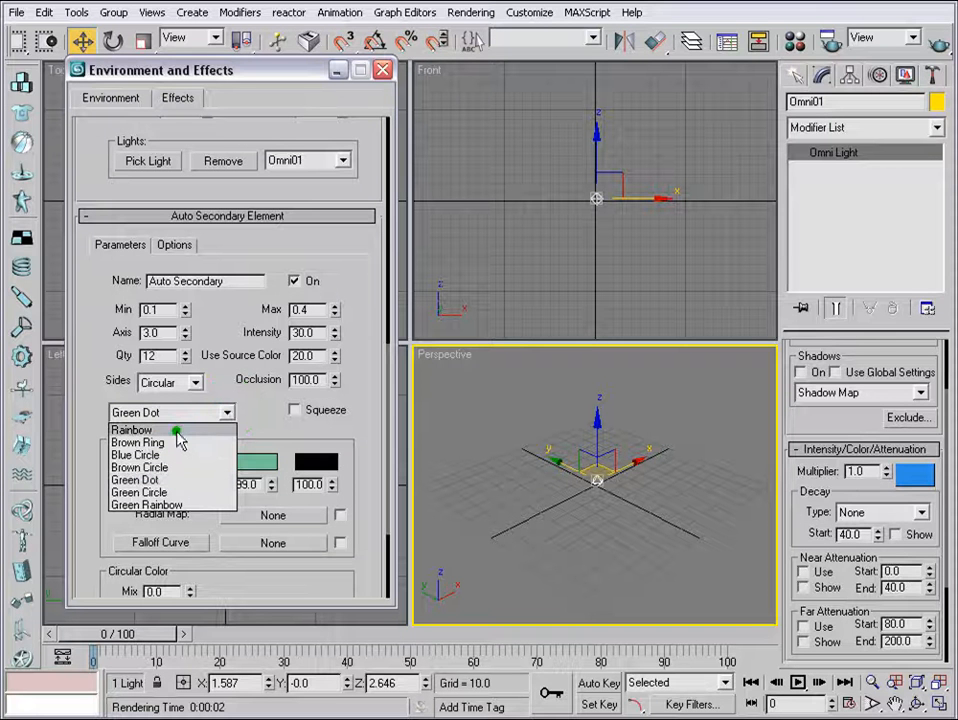
click(176, 431)
drag(590, 85, 623, 52)
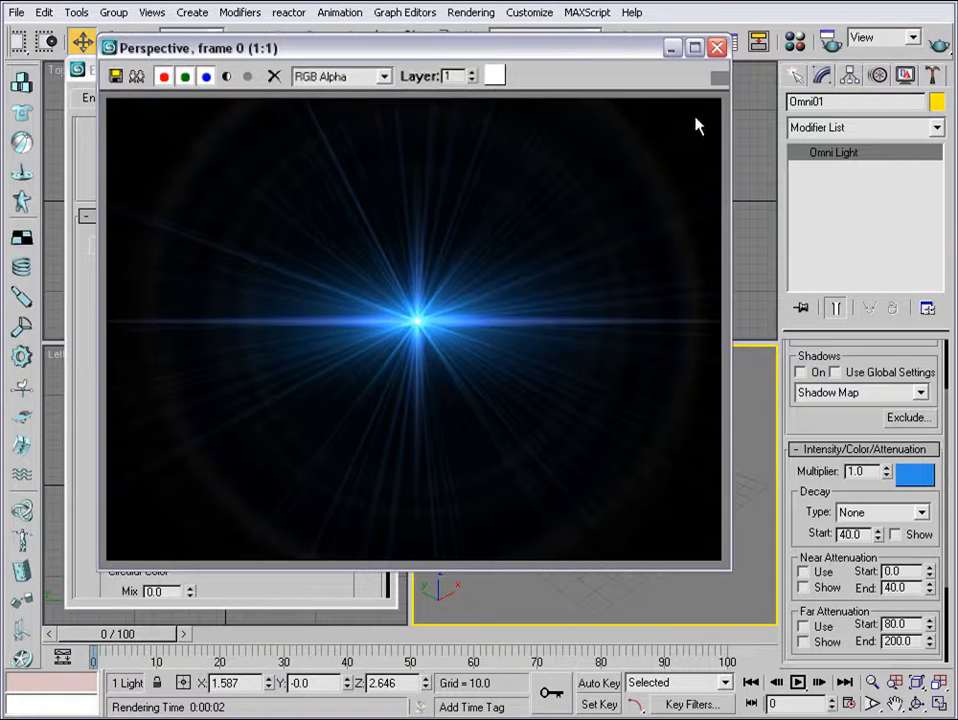
click(717, 47)
Try an Intensity of 50 on the Rainbow-preset Auto Secondary element and test-render the Perspective view.
double_click(312, 332)
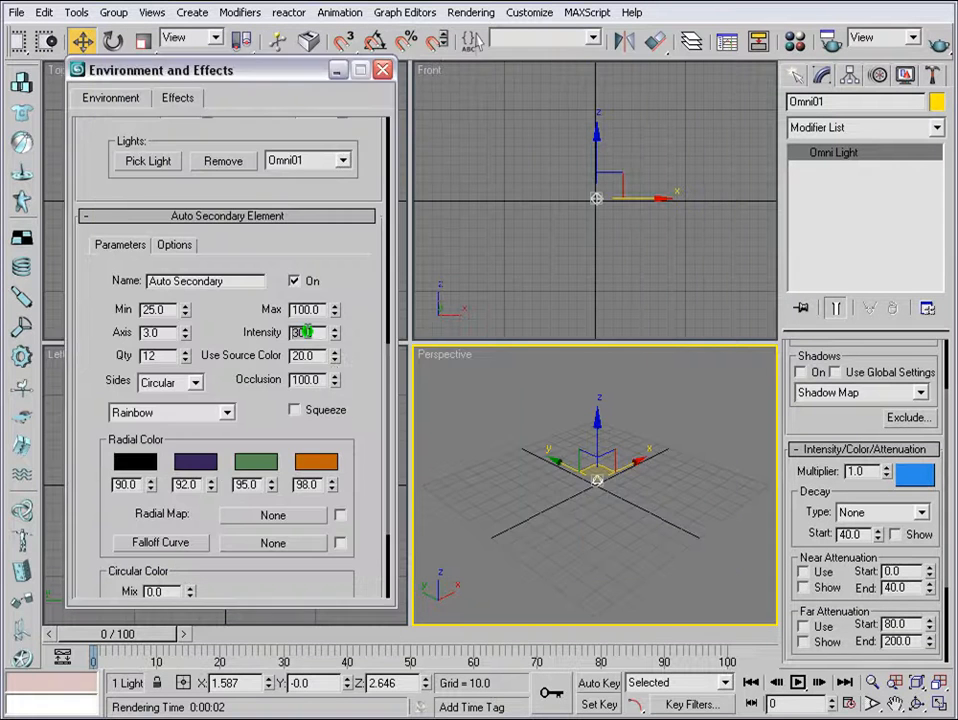
text(50)
click(937, 46)
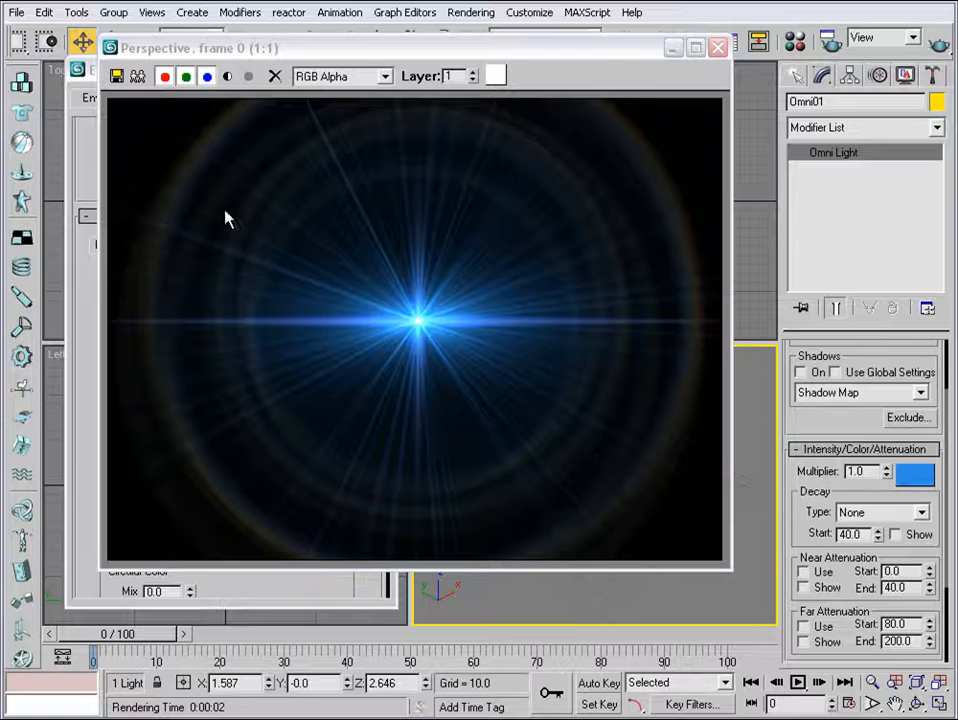
click(718, 49)
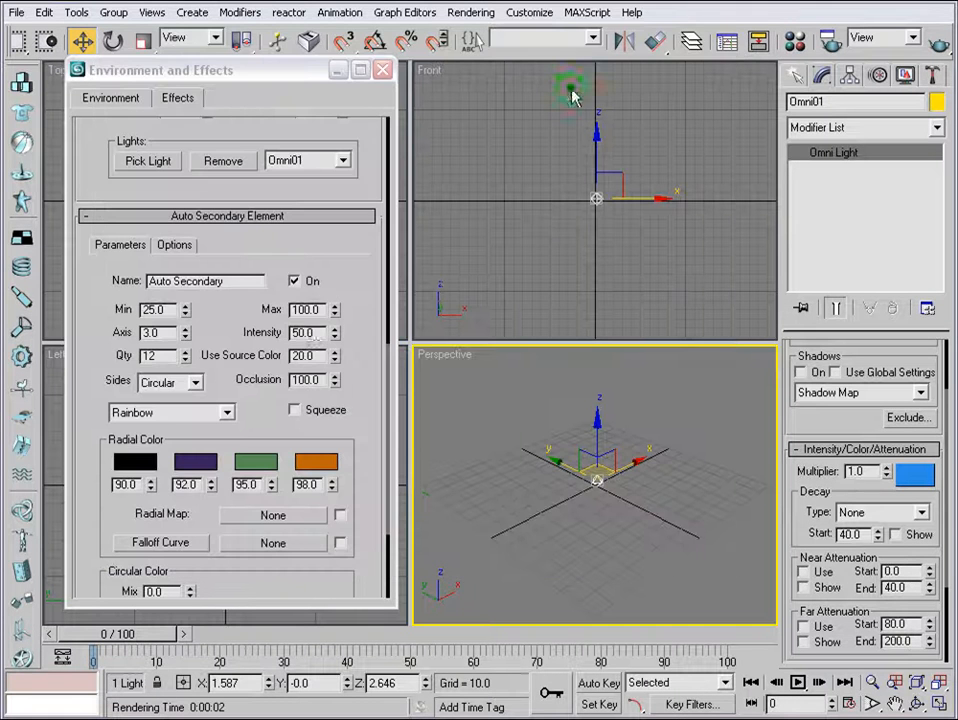
Set the Auto Secondary element's Intensity to 30 and test-render the Perspective view.
click(317, 333)
text(30)
key(Return)
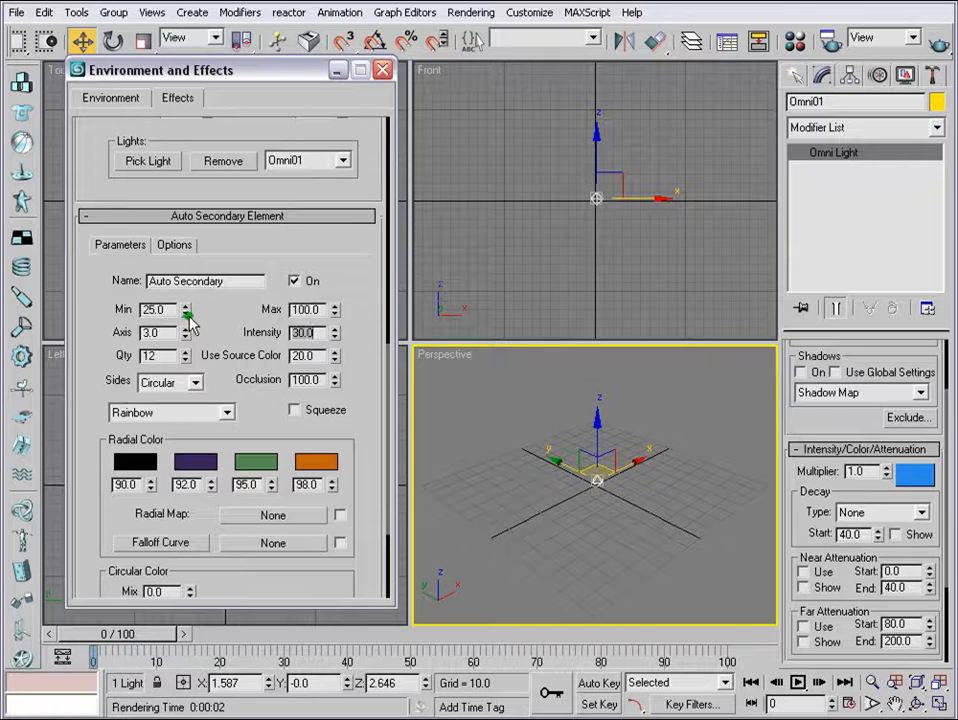
click(940, 45)
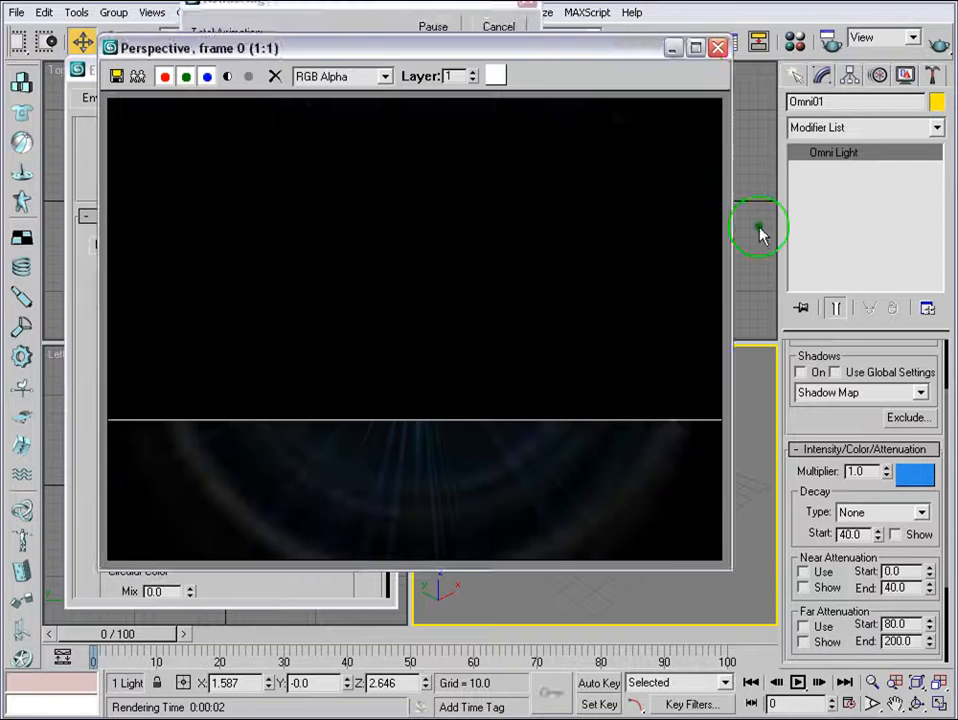
click(718, 48)
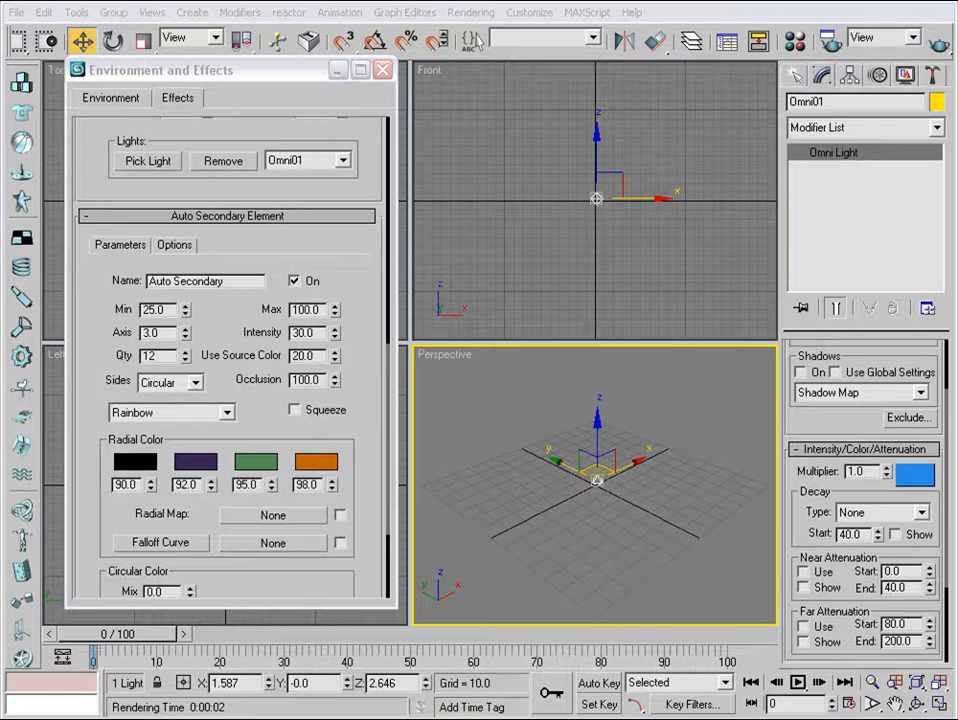
Add a Ring element to the Lens Effects parameters and test-render the Perspective view.
scroll(306, 434, up, 5)
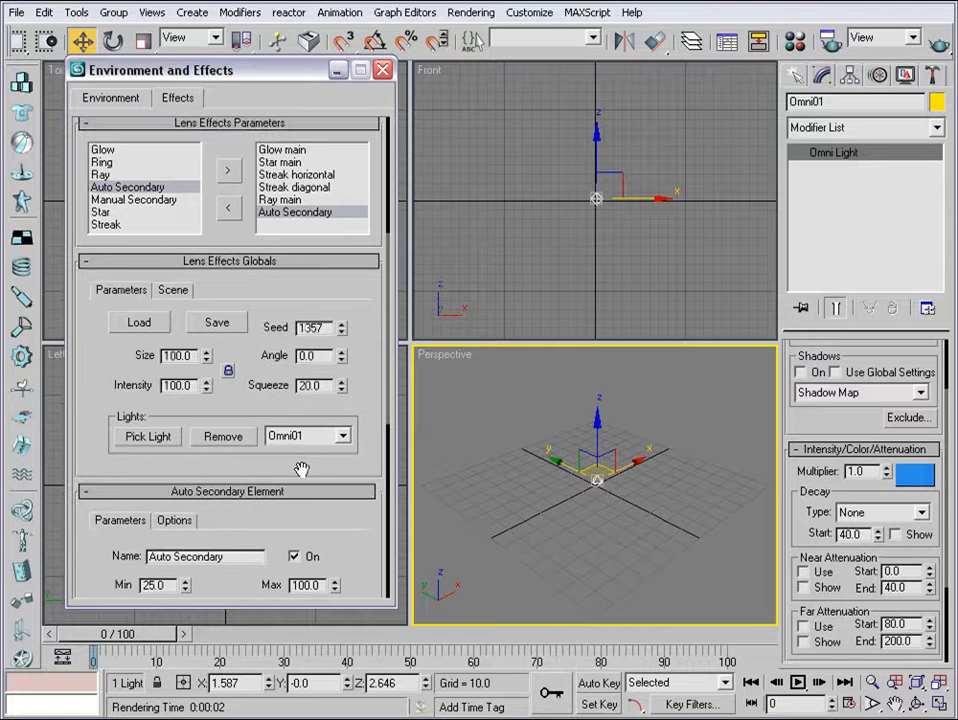
click(100, 161)
click(228, 172)
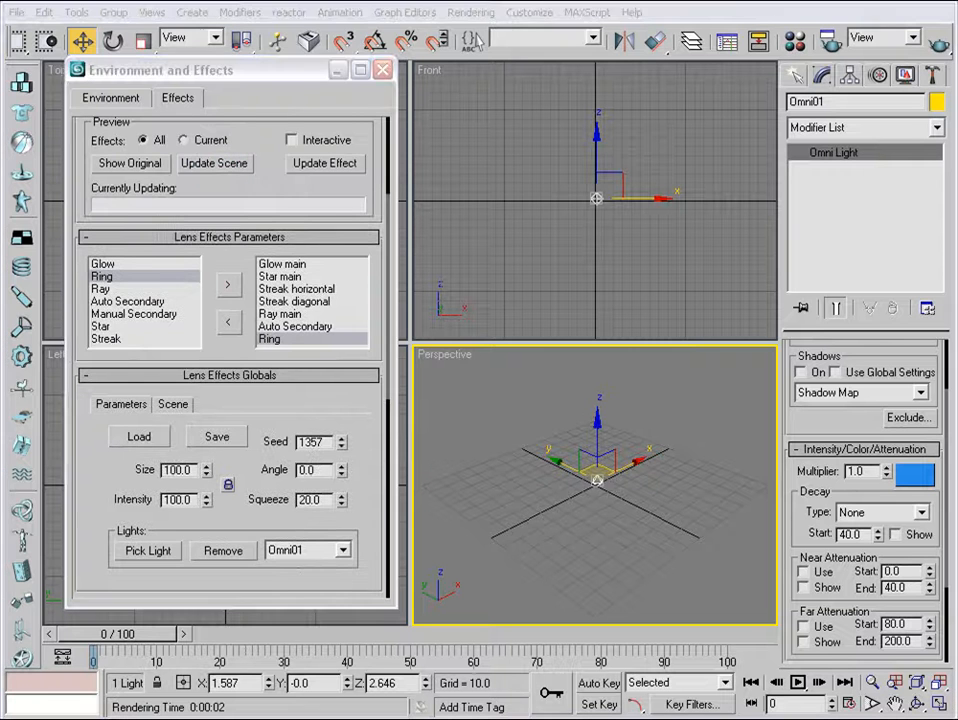
click(940, 46)
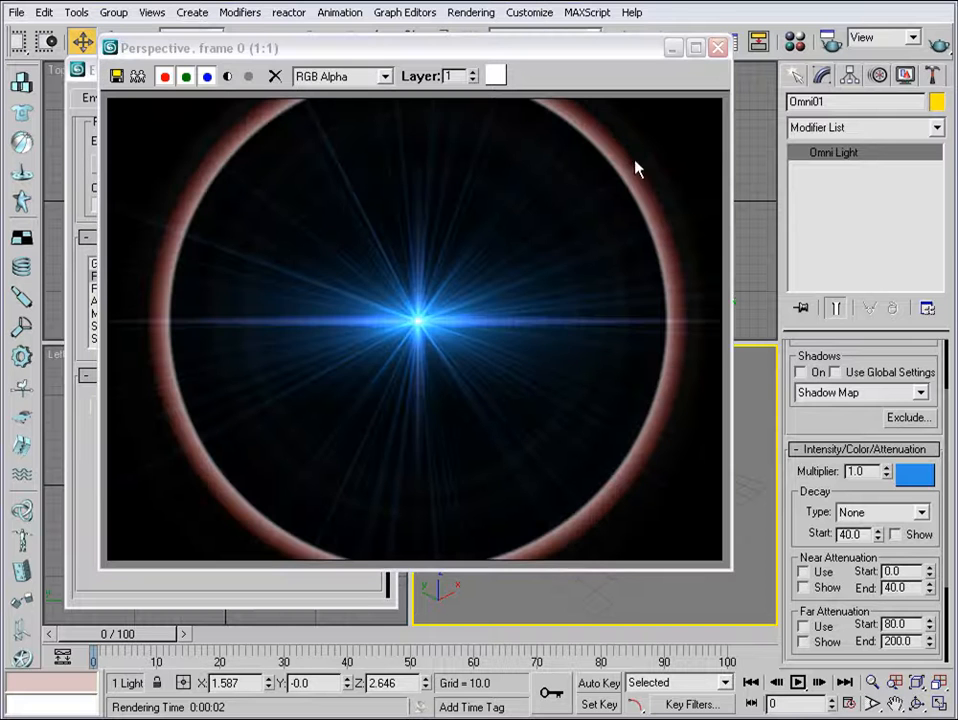
click(718, 47)
Set the Ring element's Plane to 25 and its Intensity to 10.
drag(289, 413, 252, 105)
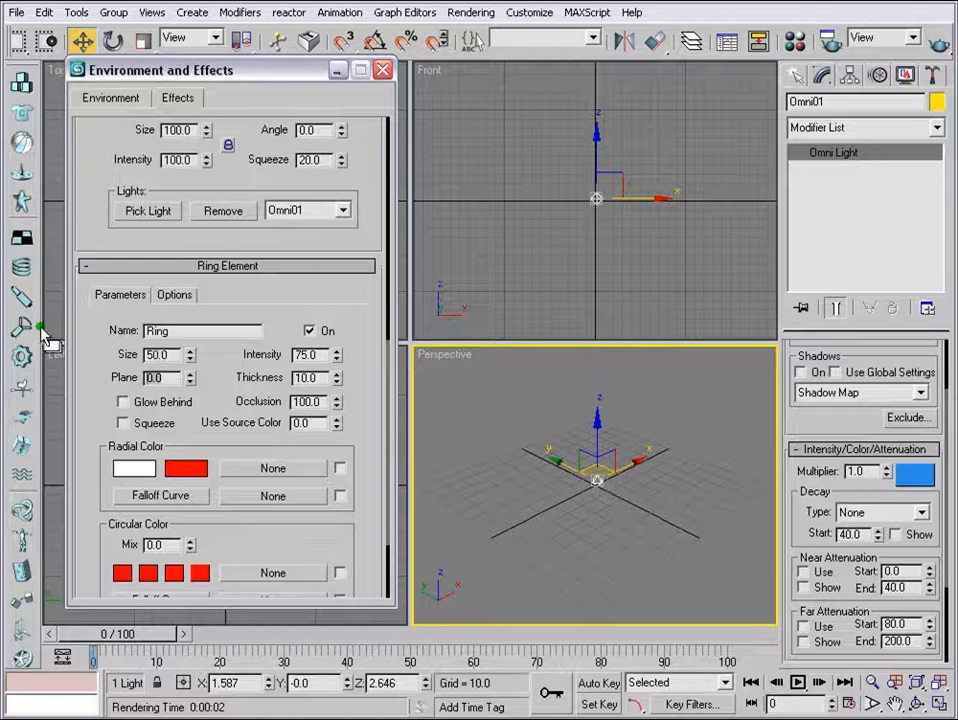
text(25)
key(Return)
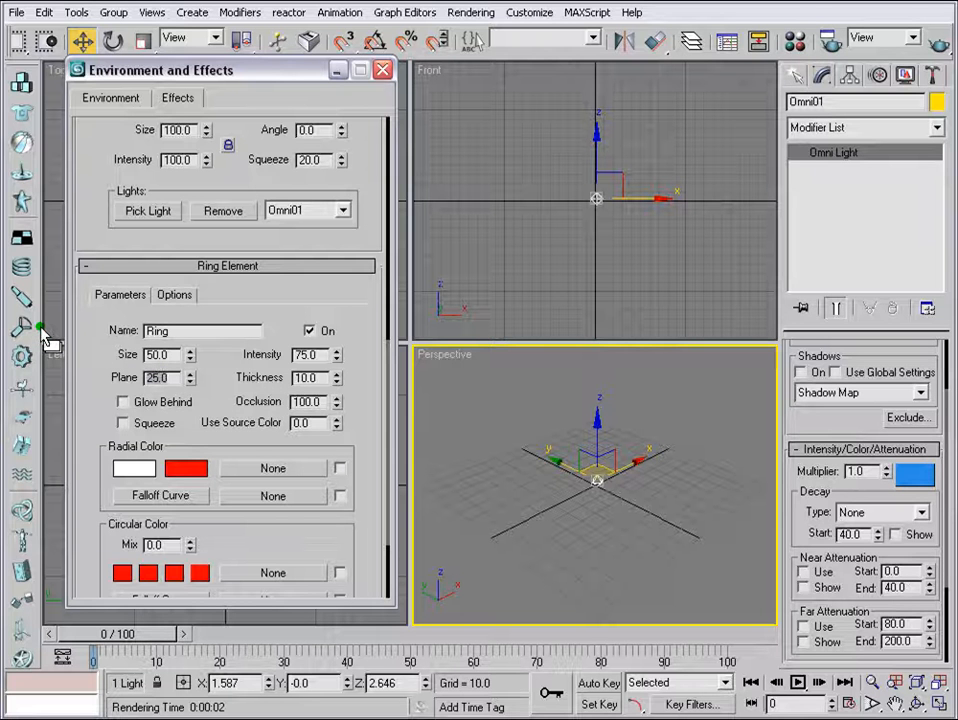
double_click(306, 356)
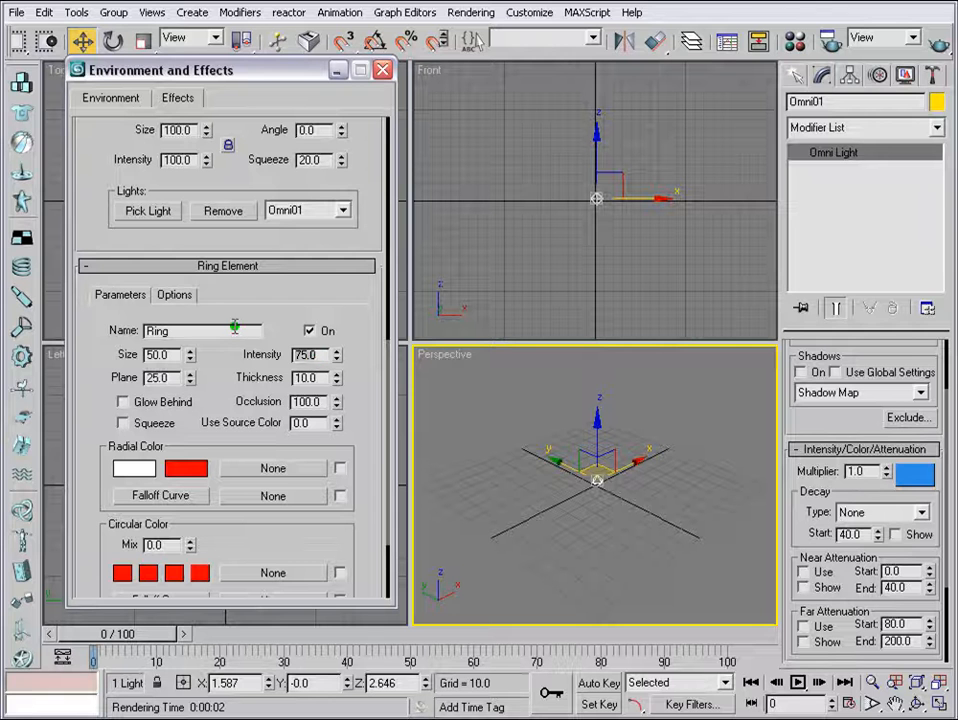
key(Return)
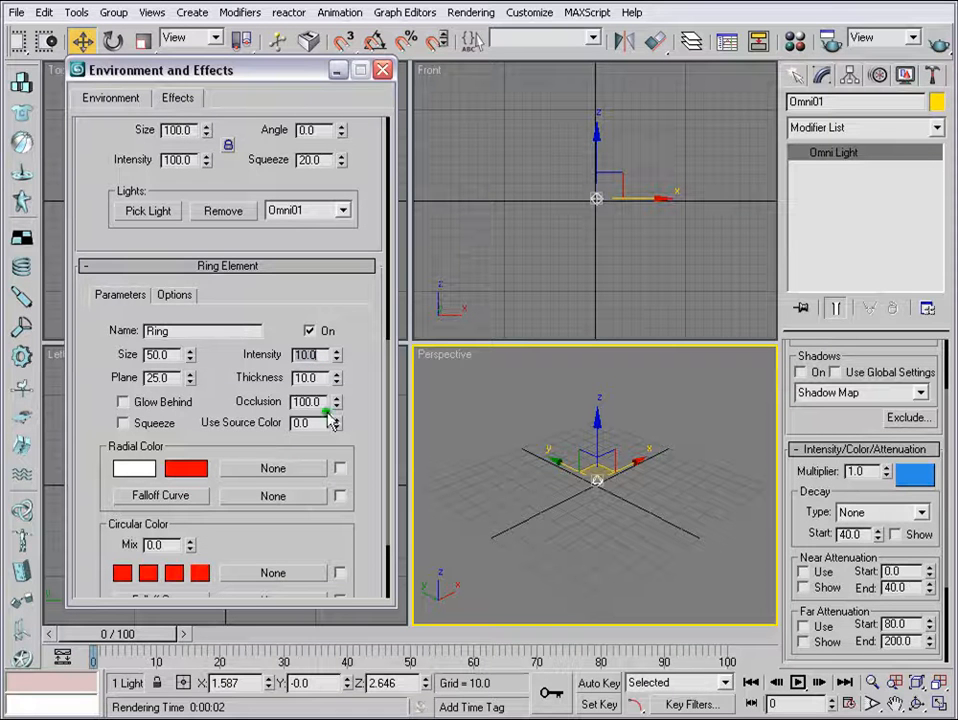
Set the Ring element's Thickness to 5 and Use Source Color to 100, and test-render the Perspective view.
drag(320, 378, 166, 343)
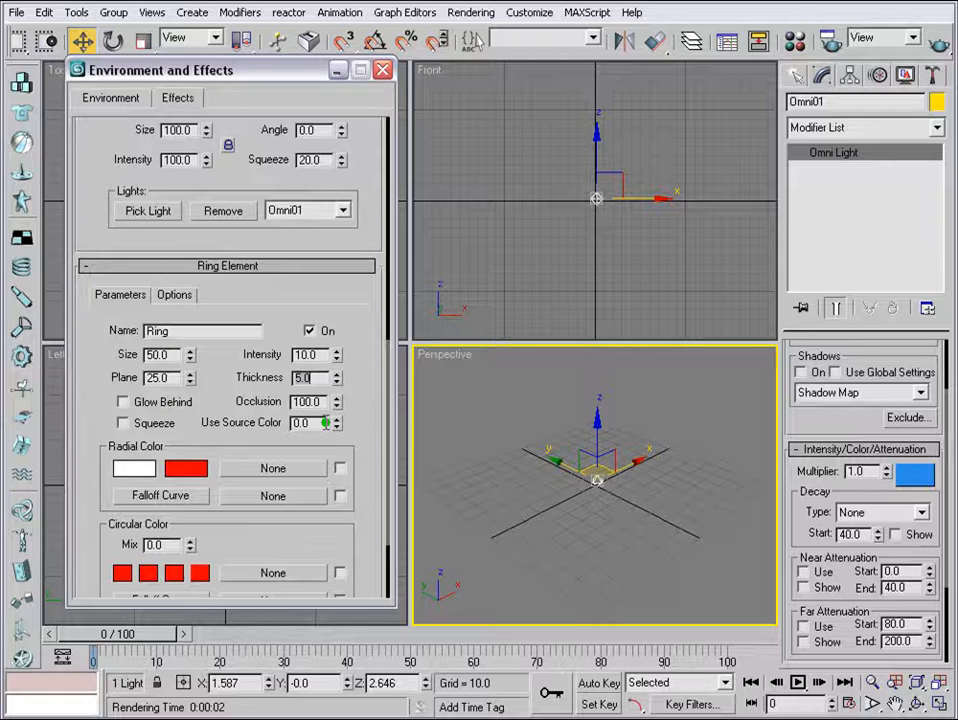
drag(338, 422, 376, 181)
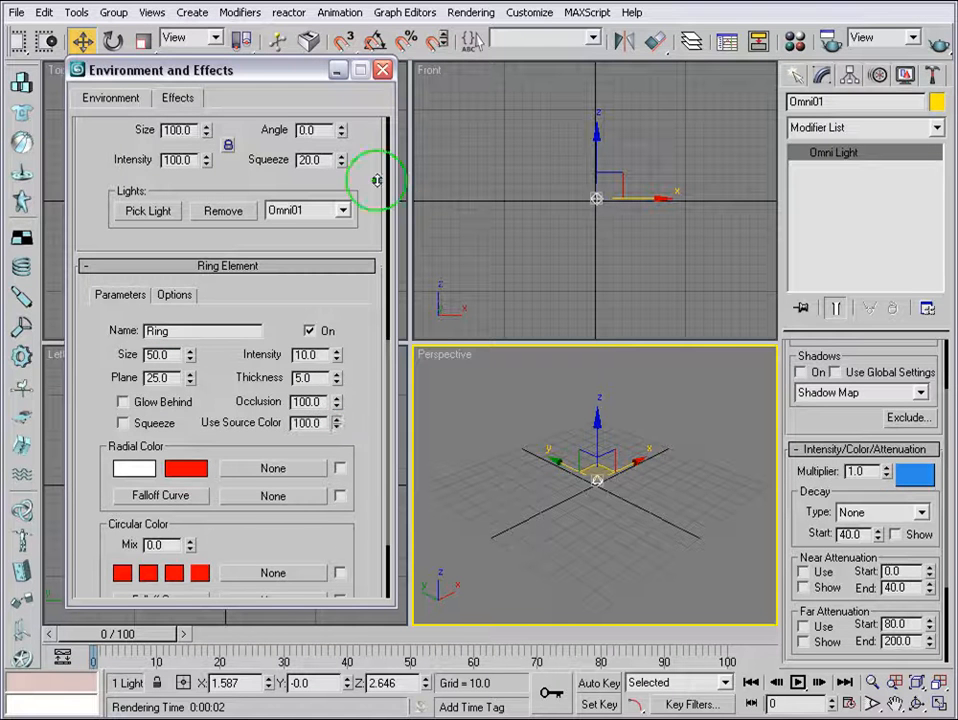
click(939, 42)
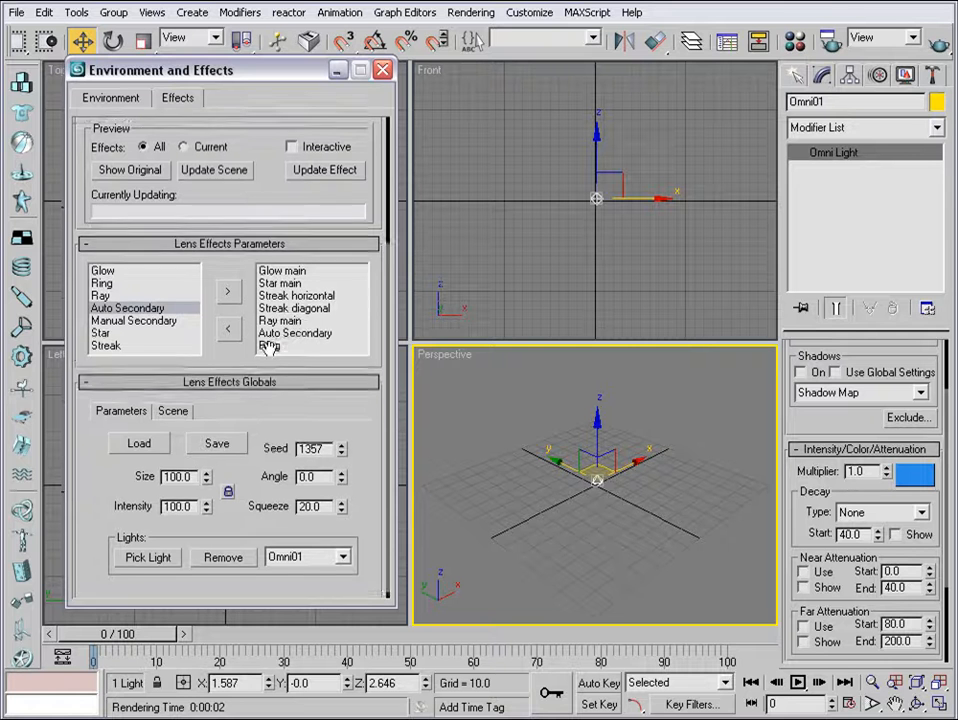
Add a Manual Secondary element to the Lens Effects parameters, select it and test-render the Perspective view.
click(135, 314)
click(227, 285)
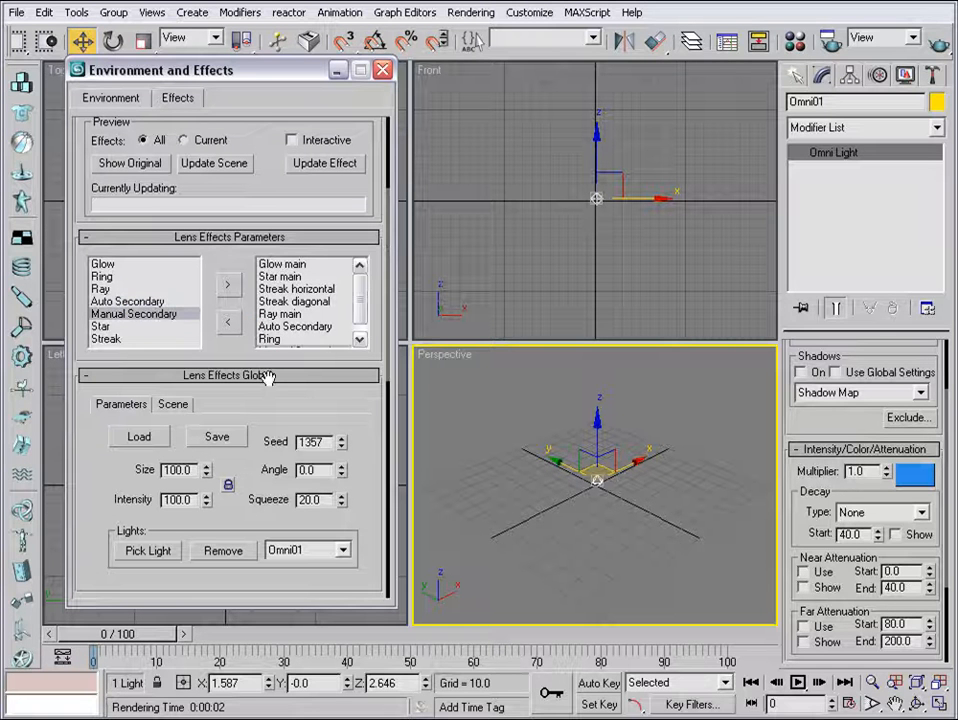
drag(361, 316, 363, 328)
click(302, 340)
drag(282, 395, 299, 189)
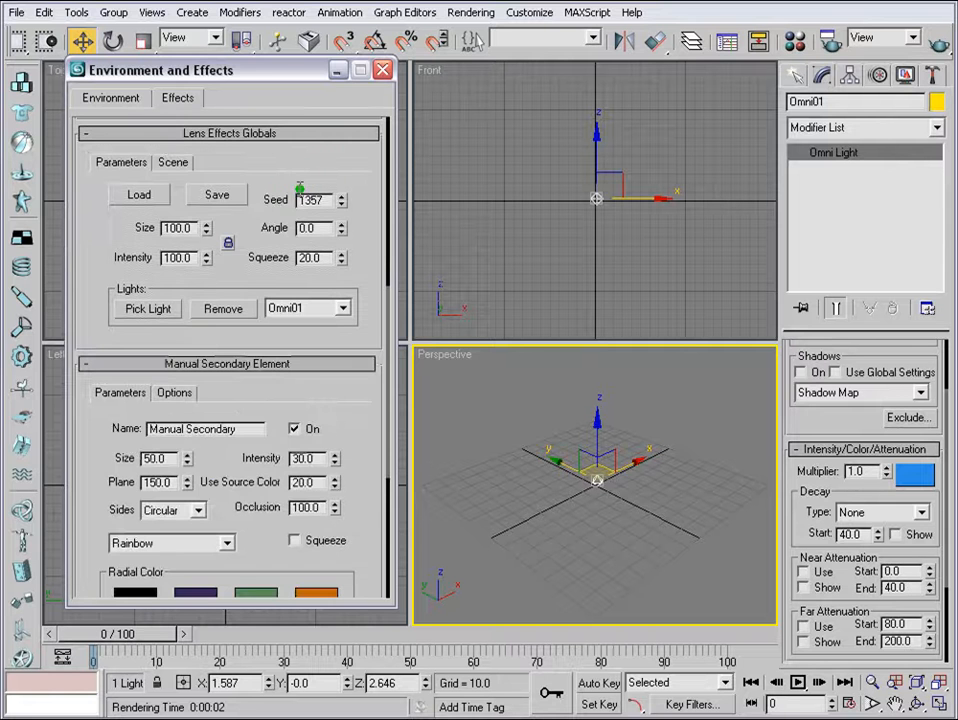
click(939, 44)
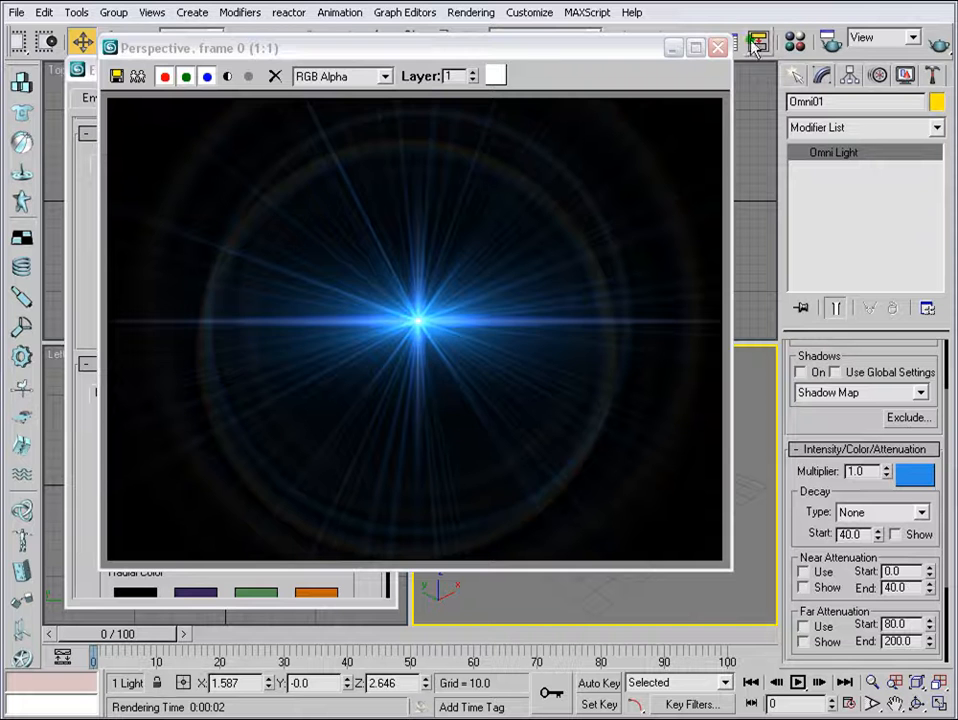
click(718, 48)
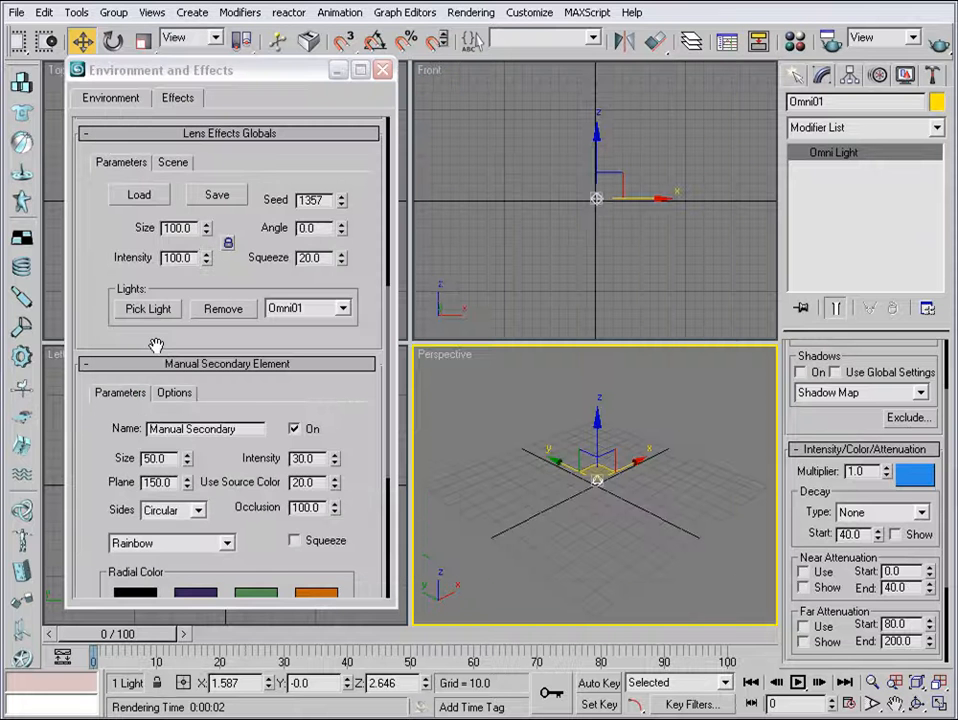
Set the Manual Secondary element's Intensity to 25 and test-render the Perspective view.
drag(156, 345, 156, 452)
click(361, 150)
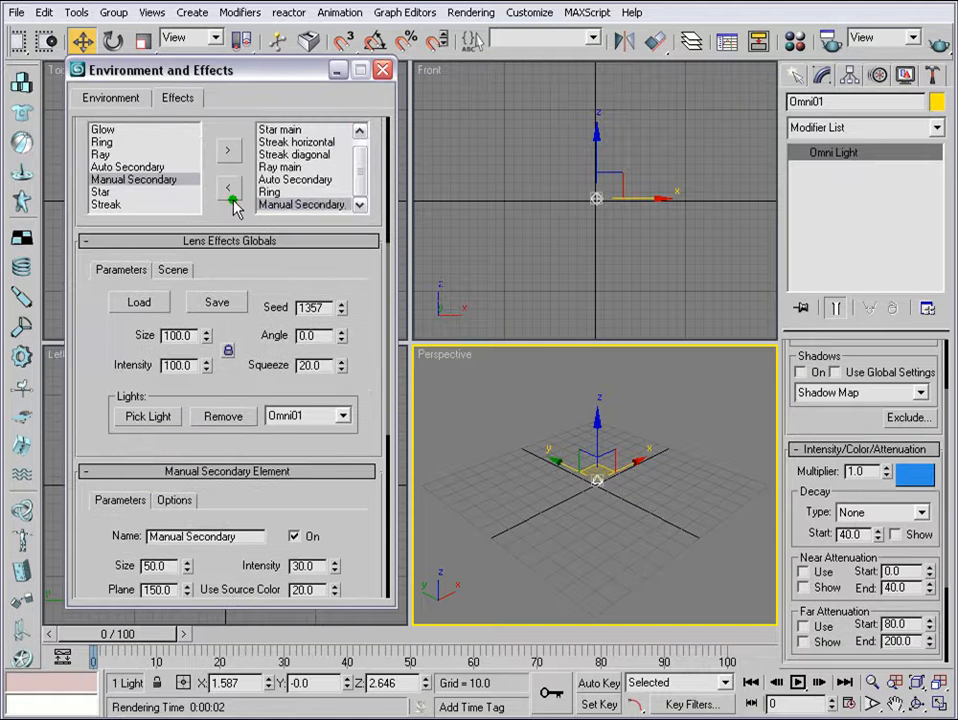
drag(254, 447, 272, 30)
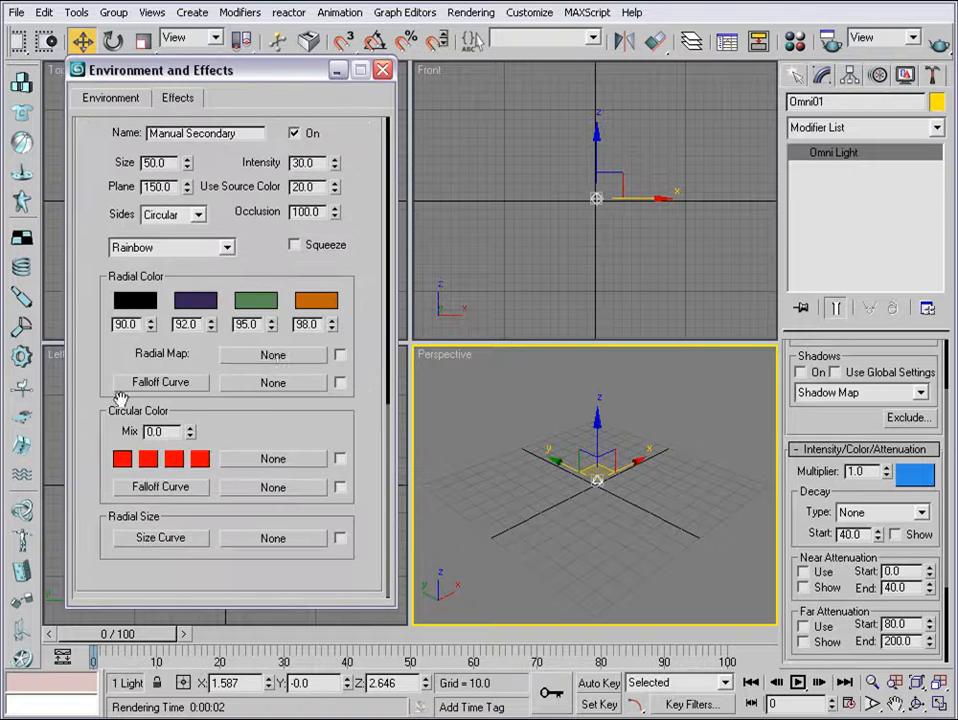
drag(92, 207, 98, 284)
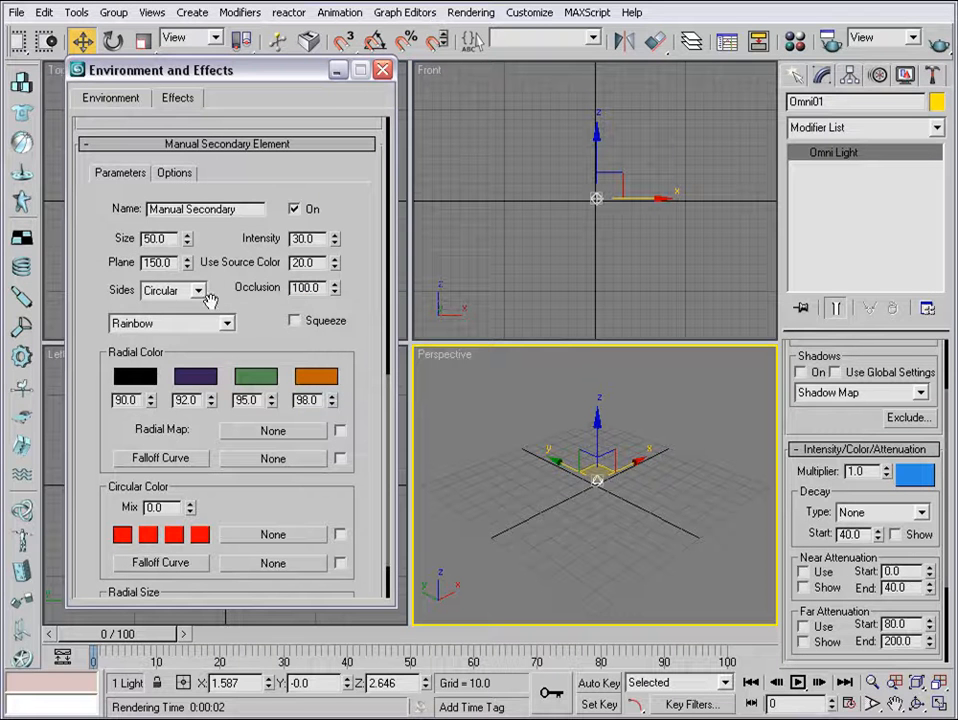
drag(264, 334, 272, 370)
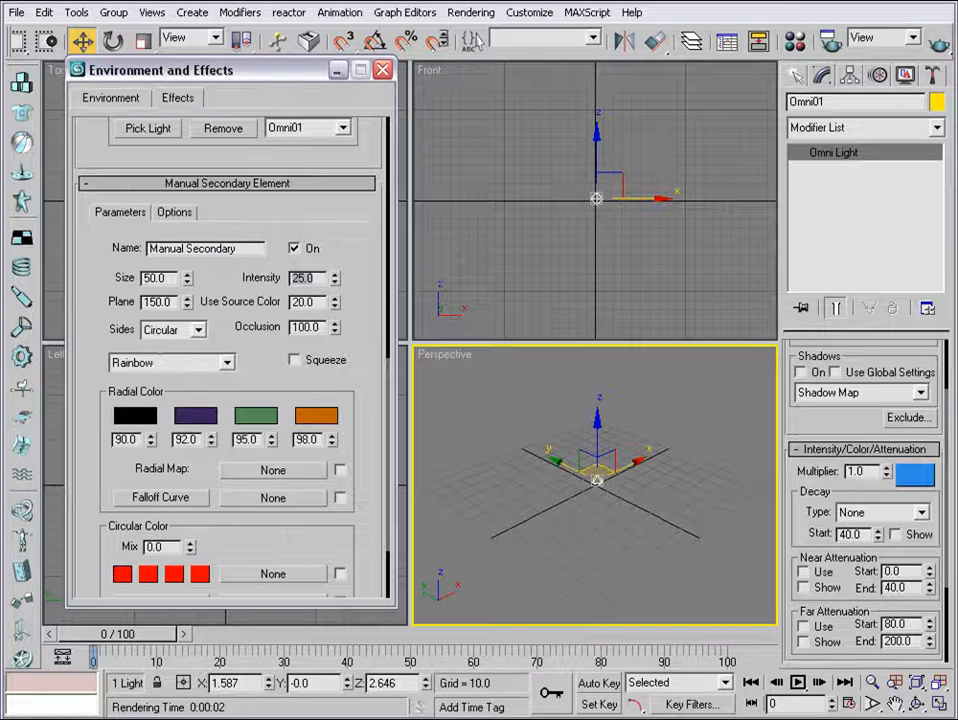
click(940, 46)
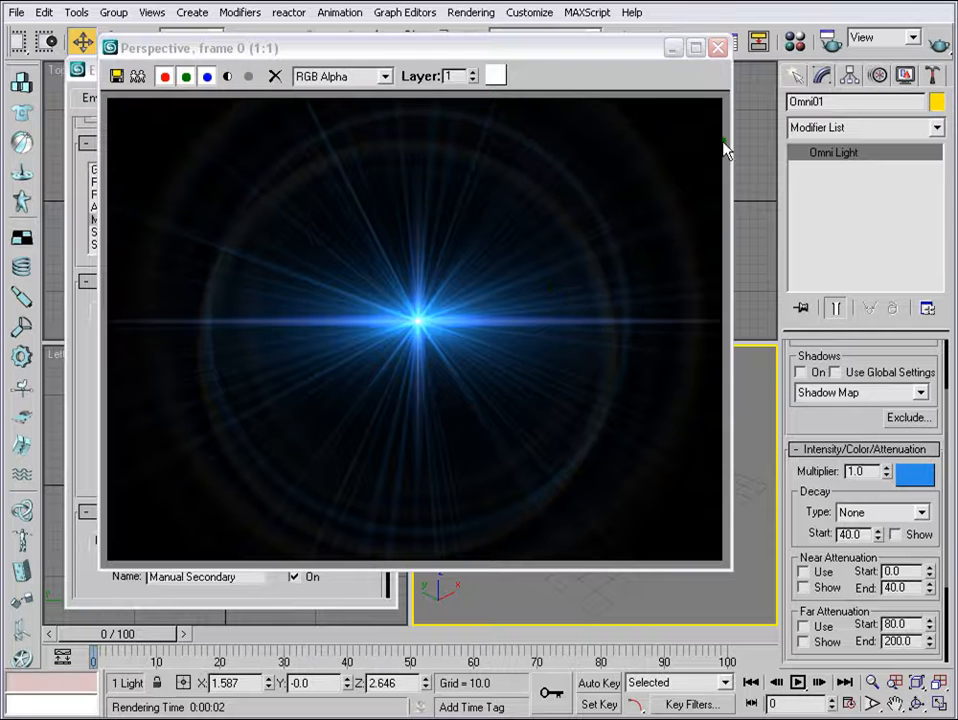
click(718, 47)
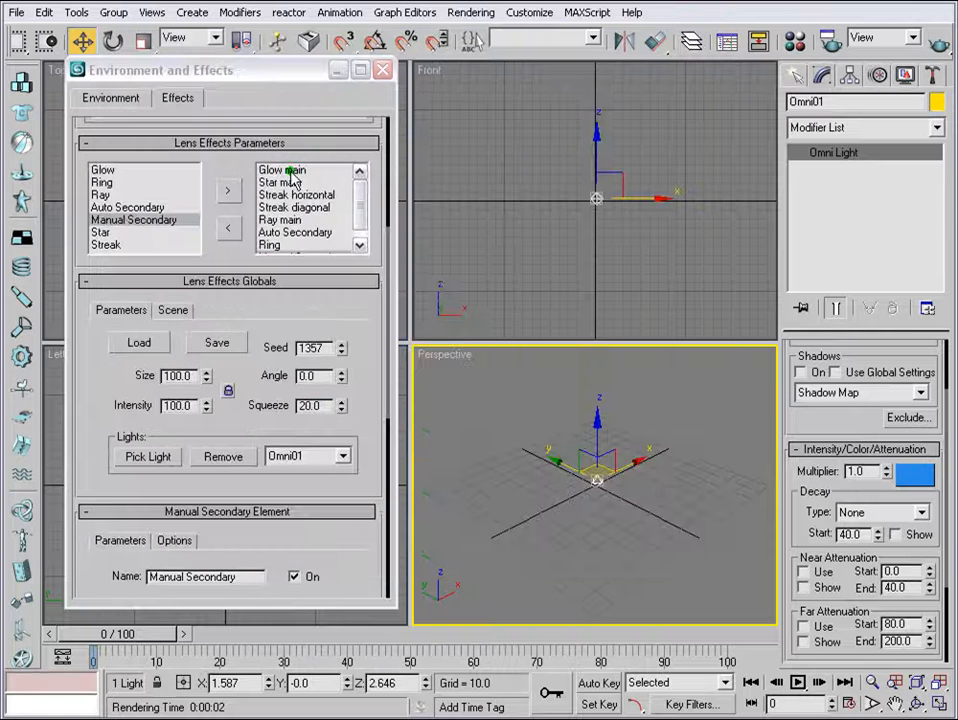
Try a test render with the Glow main element switched off, restore the element and render the Perspective view again.
scroll(218, 132, up, 3)
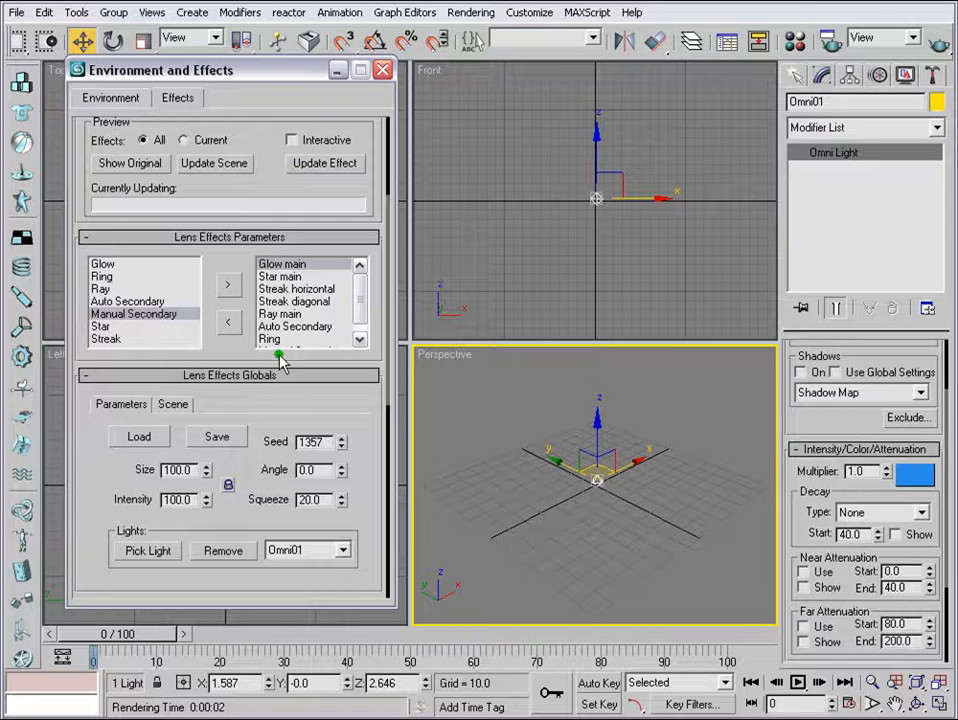
drag(263, 342, 299, 227)
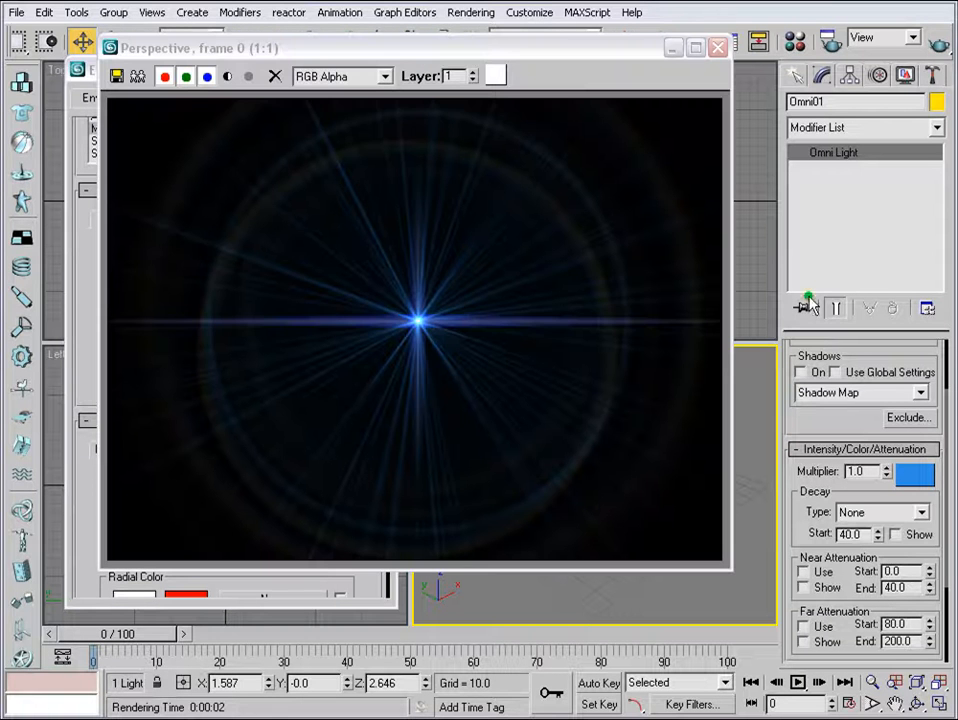
click(718, 47)
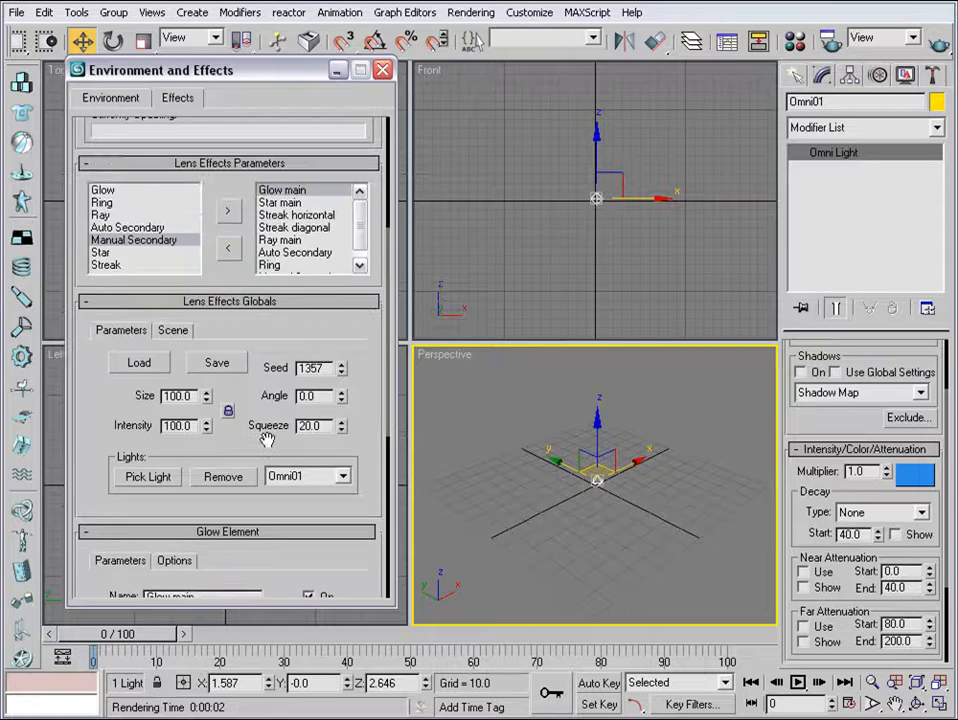
drag(272, 545, 240, 350)
scroll(340, 285, up, 3)
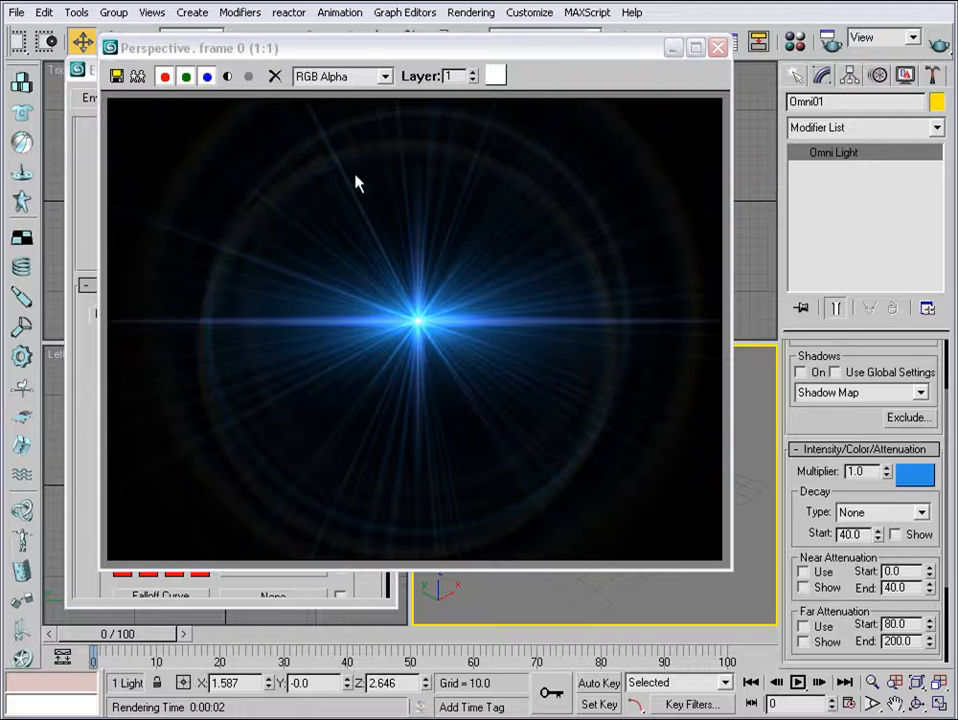
Save the rendered flare as the PNG image lens in the maxlens folder, using RGB 48 bit colors with an alpha channel.
click(118, 78)
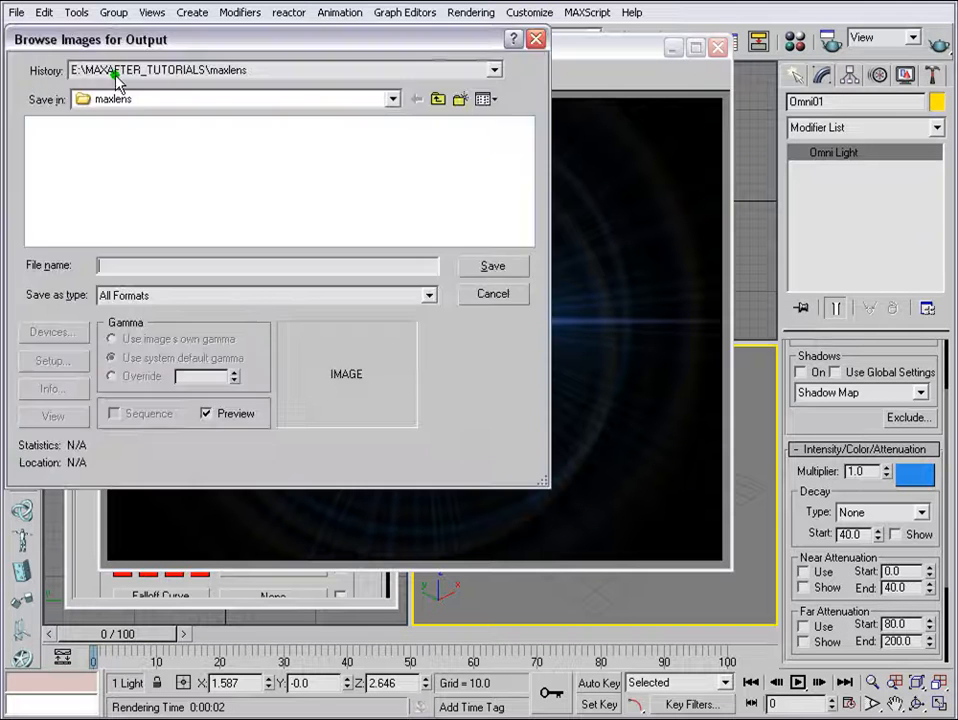
drag(229, 36, 443, 113)
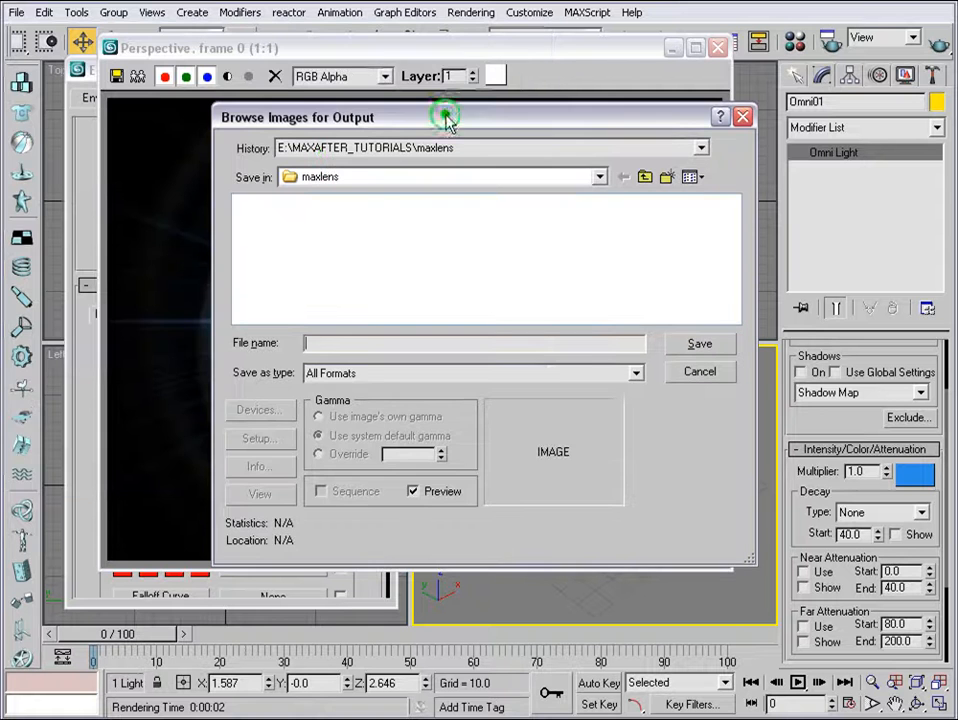
click(636, 374)
drag(641, 423, 643, 468)
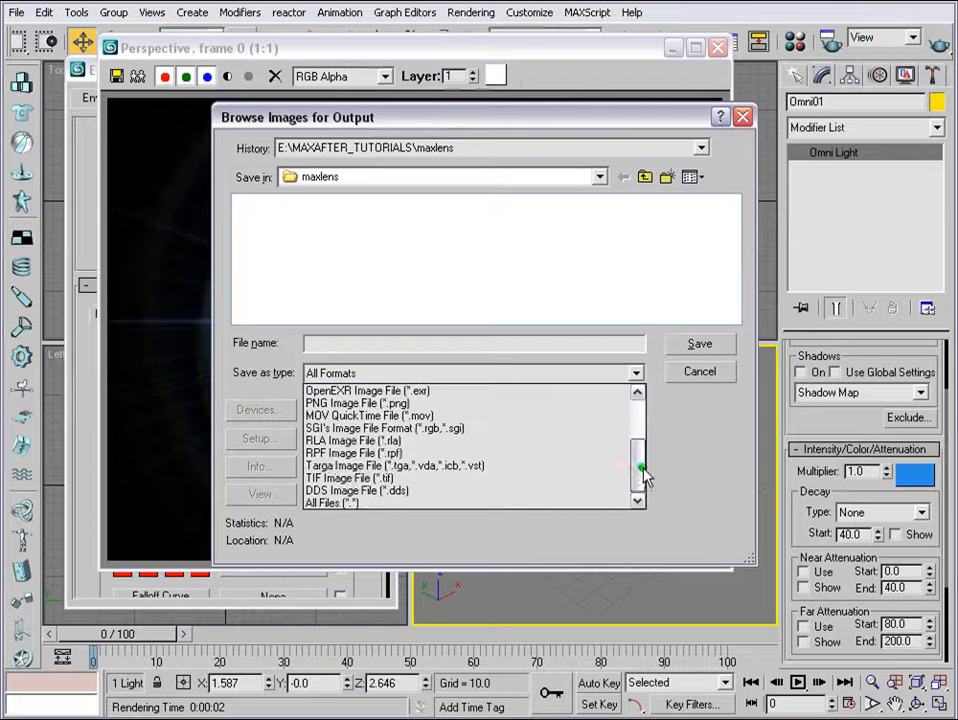
click(418, 403)
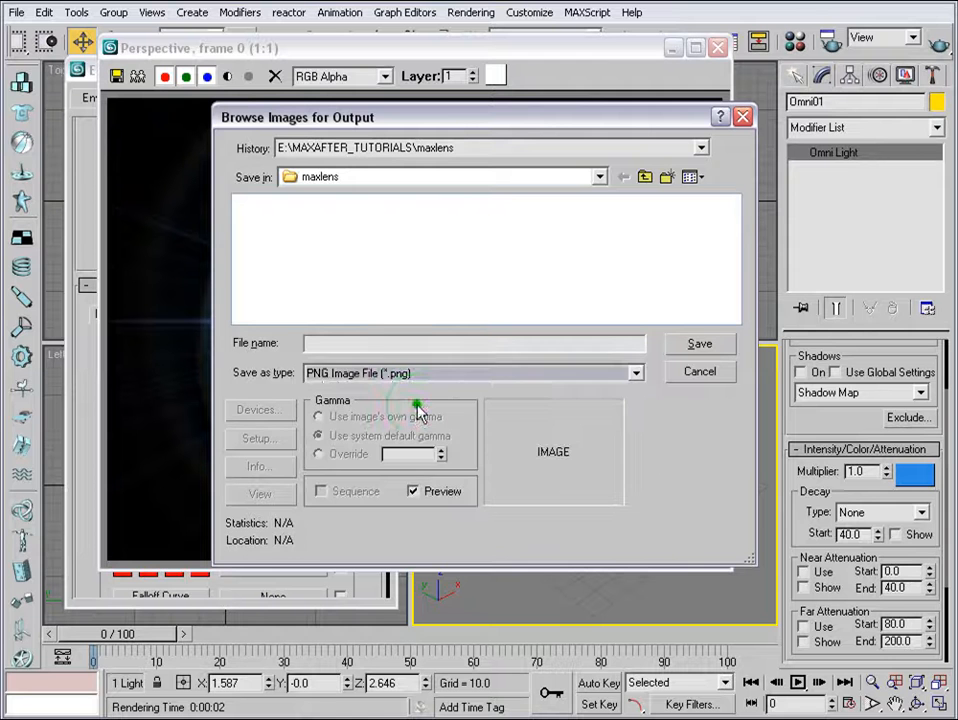
click(379, 342)
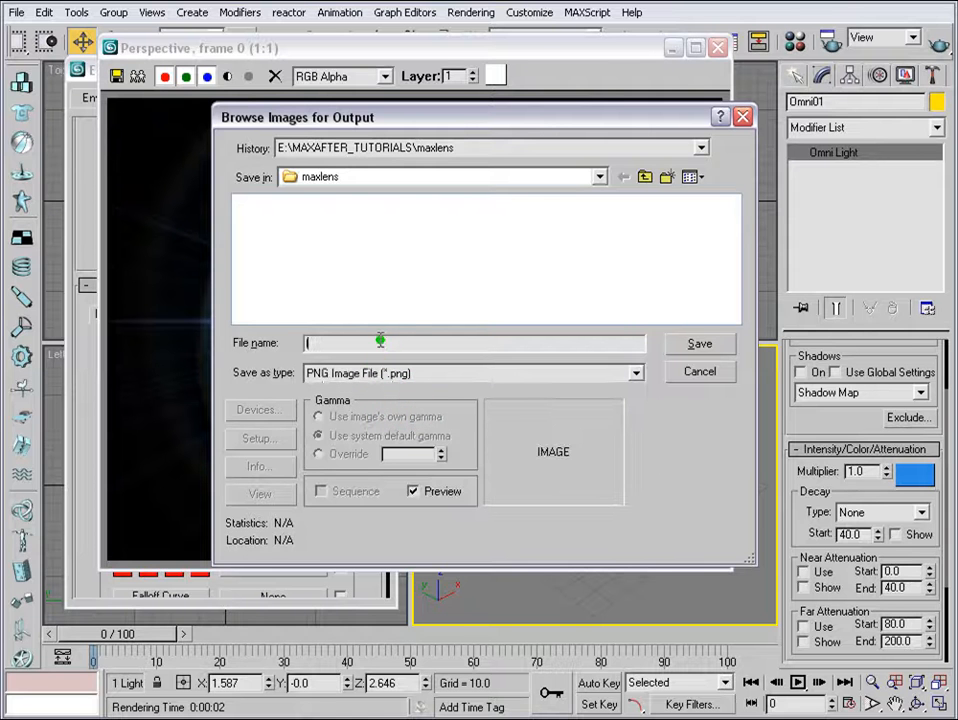
text(lens)
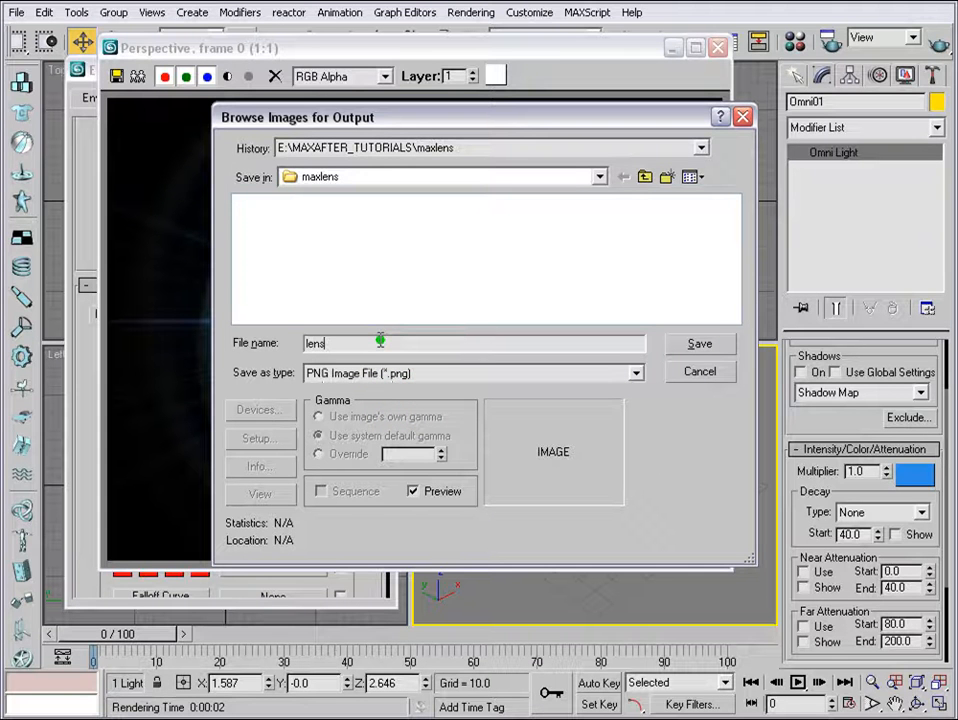
click(710, 344)
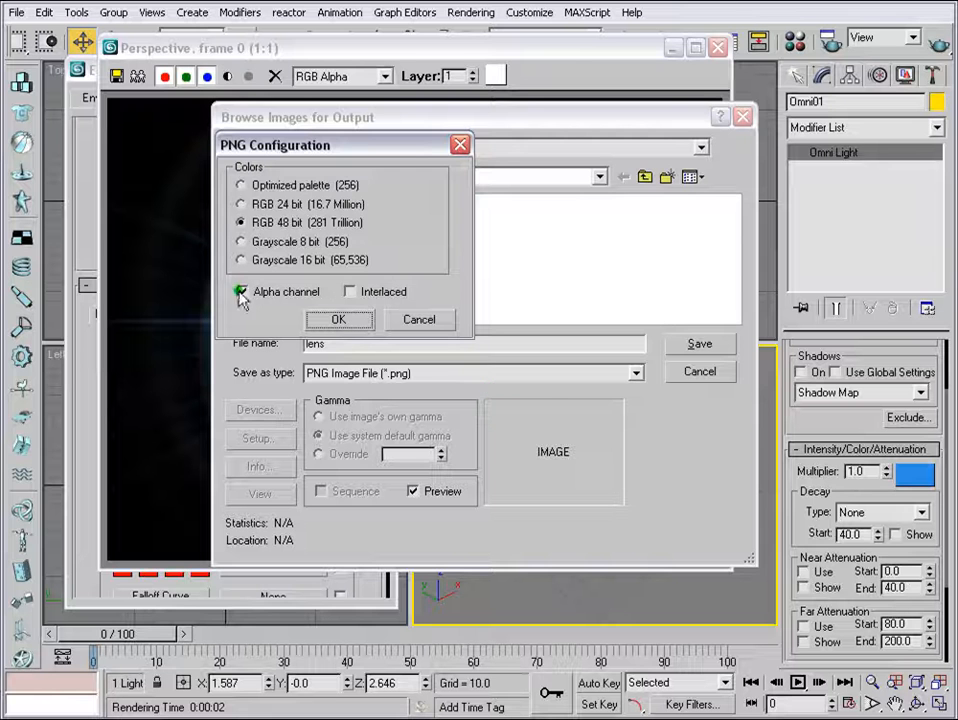
click(343, 321)
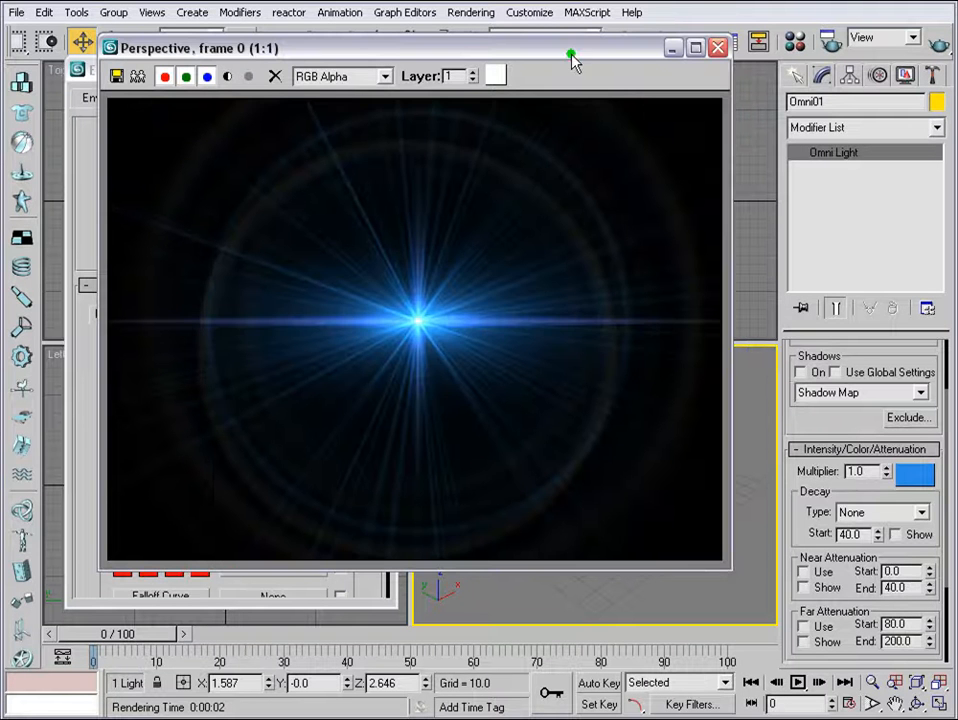
drag(573, 60, 603, 114)
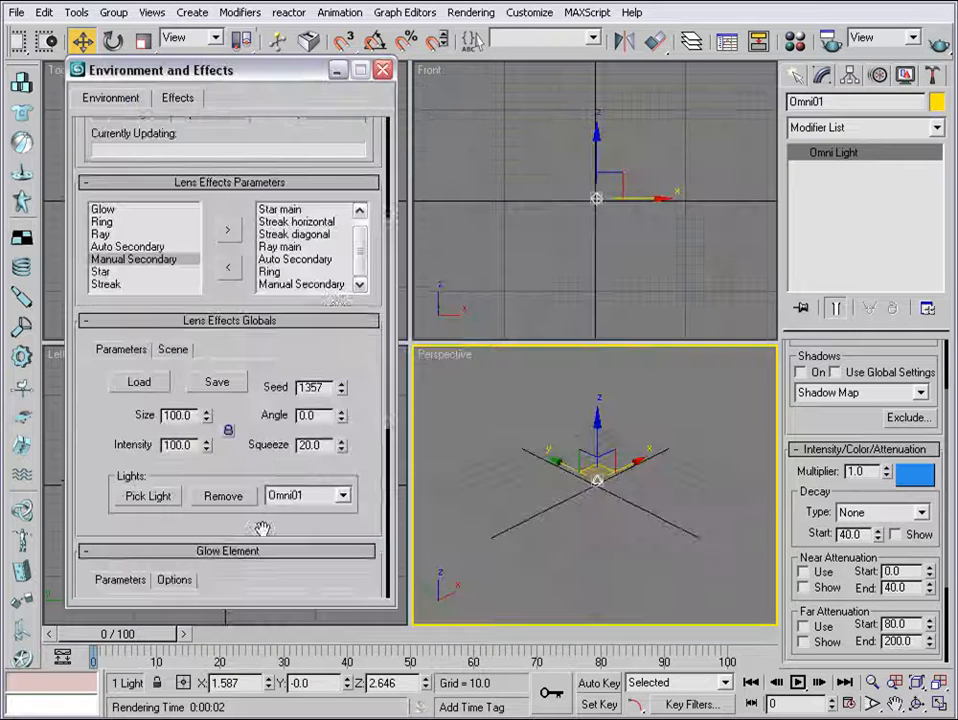
Add a second Ray element to the Lens Effects parameters and test-render the Perspective view.
drag(263, 529, 263, 533)
drag(358, 255, 364, 232)
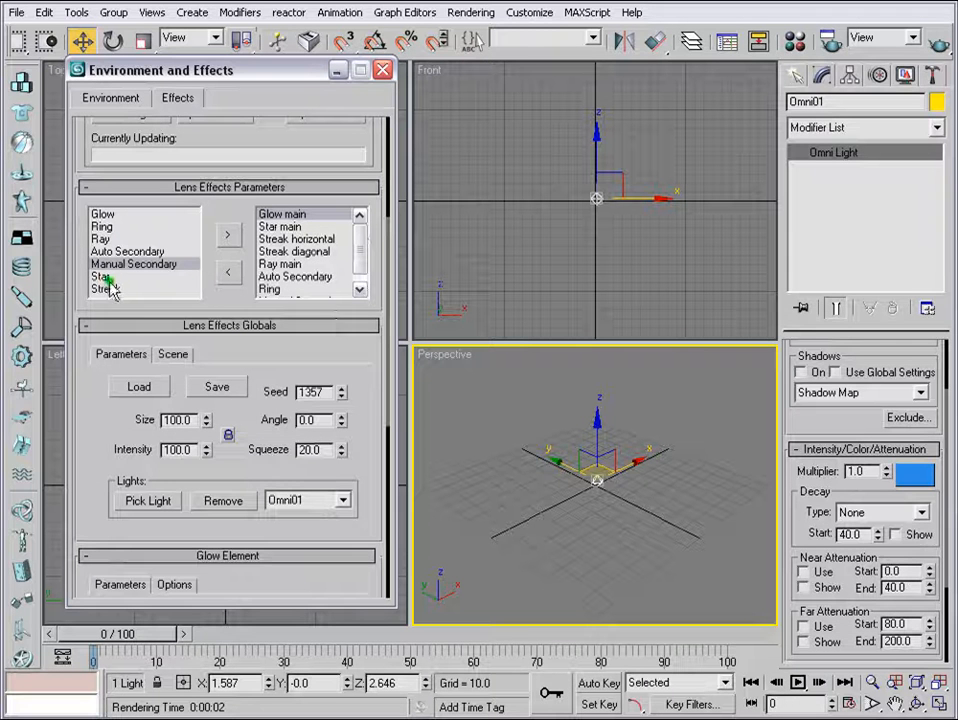
click(100, 239)
click(228, 234)
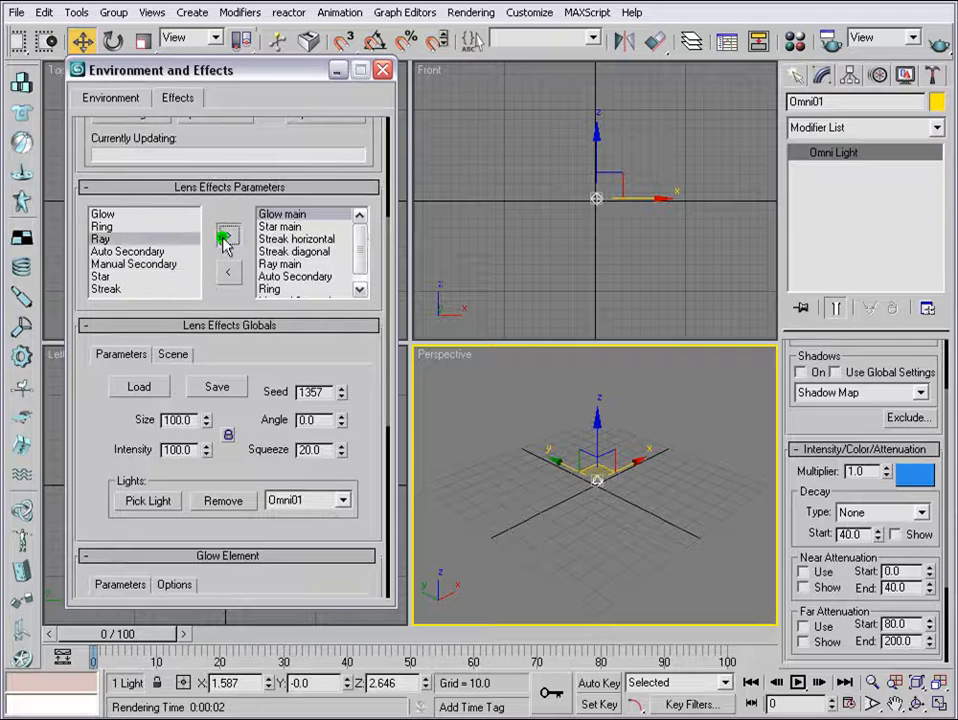
drag(357, 310, 278, 231)
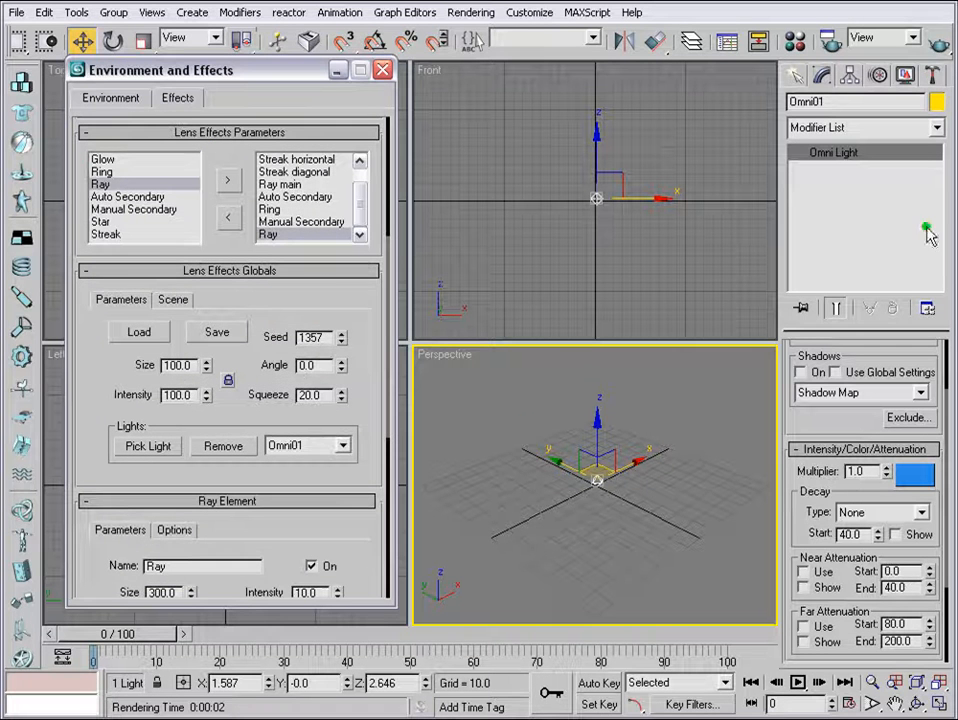
click(937, 40)
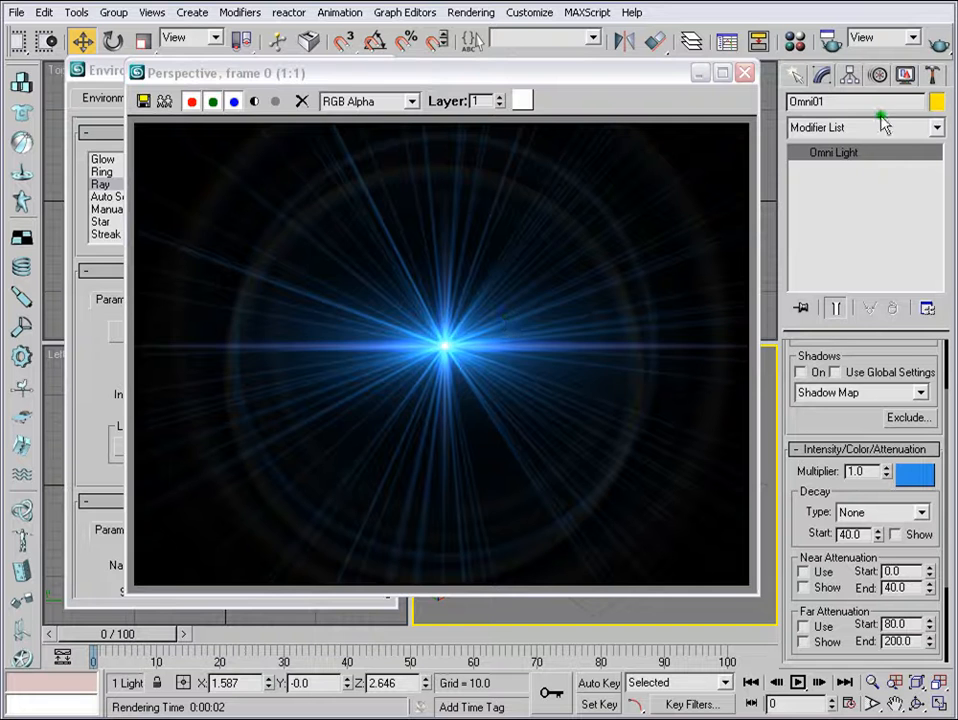
click(744, 73)
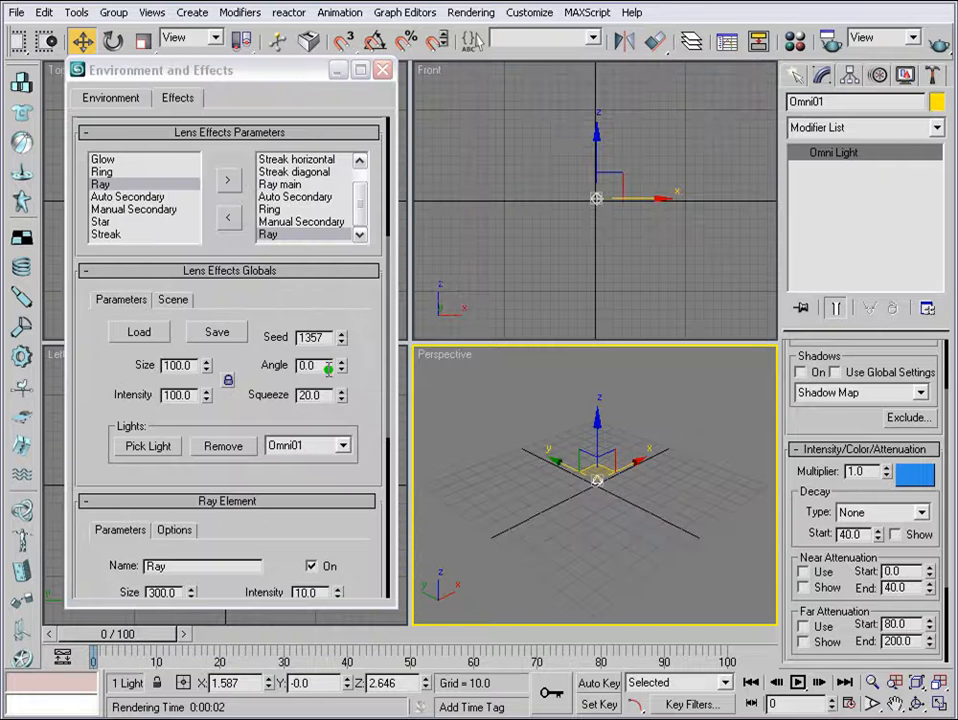
Set the Angle in Lens Effects Globals to 65 and test-render the Perspective view.
drag(341, 362, 359, 307)
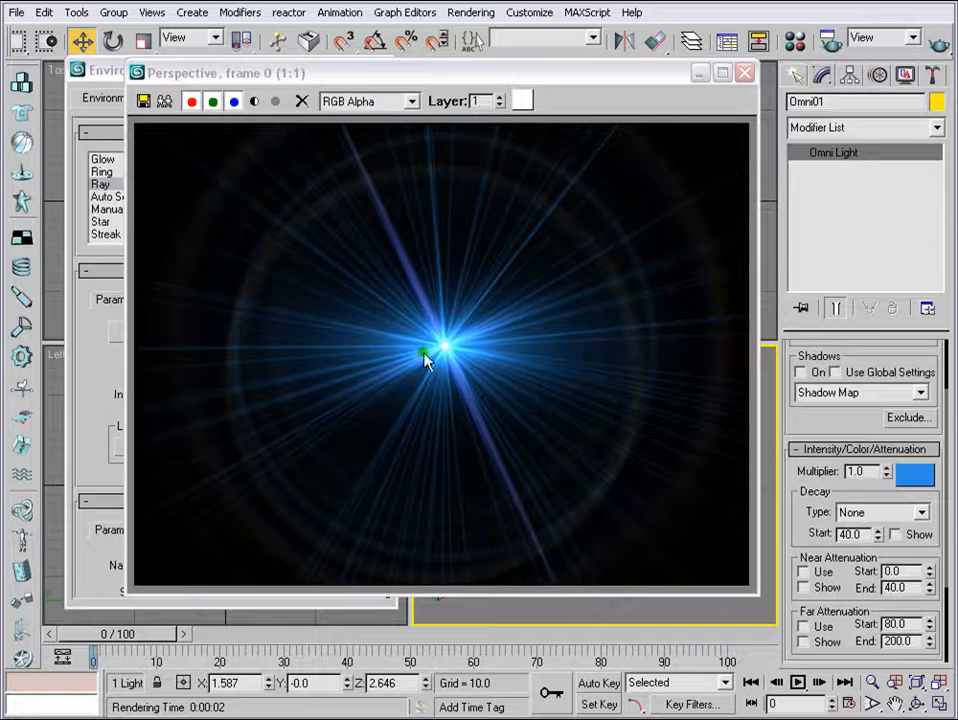
click(745, 73)
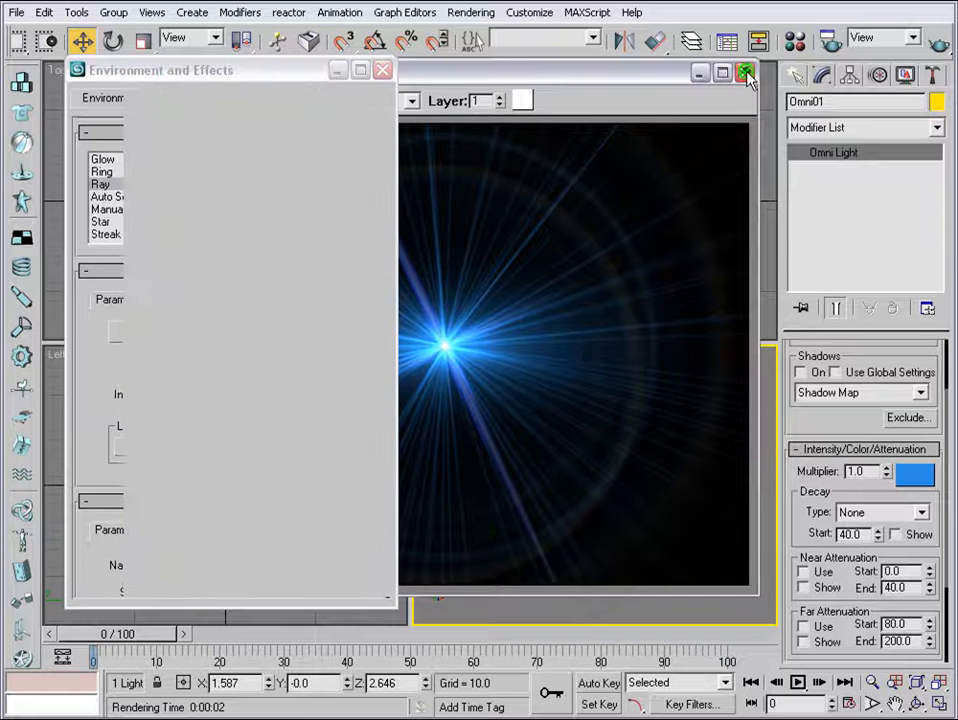
Remove the extra Ray element at the end of the applied Lens Effects elements.
drag(250, 273, 246, 347)
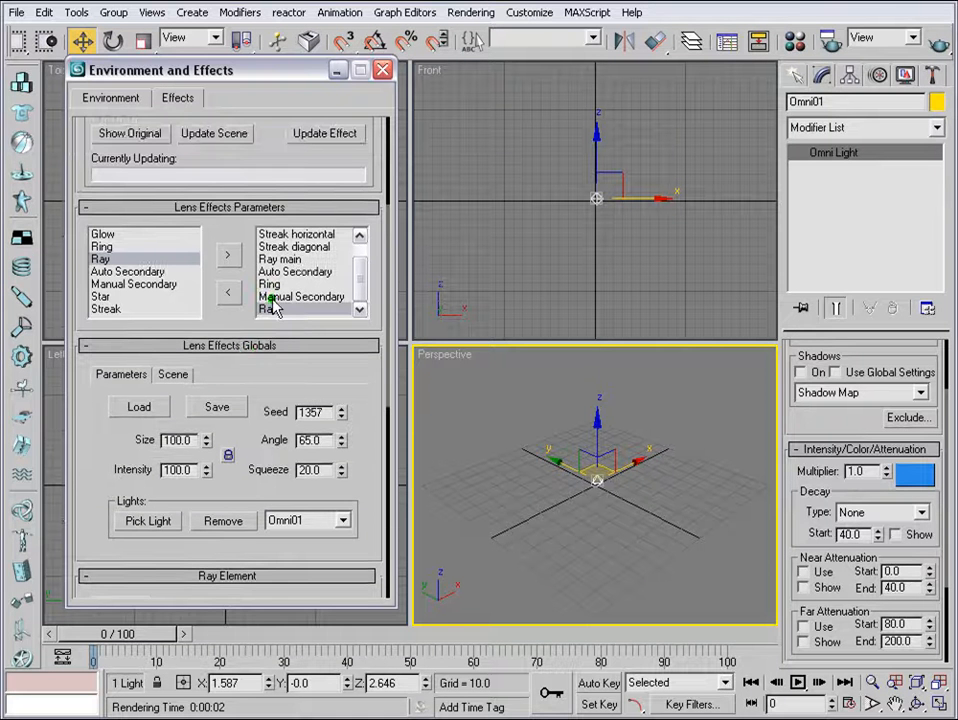
drag(274, 309, 272, 339)
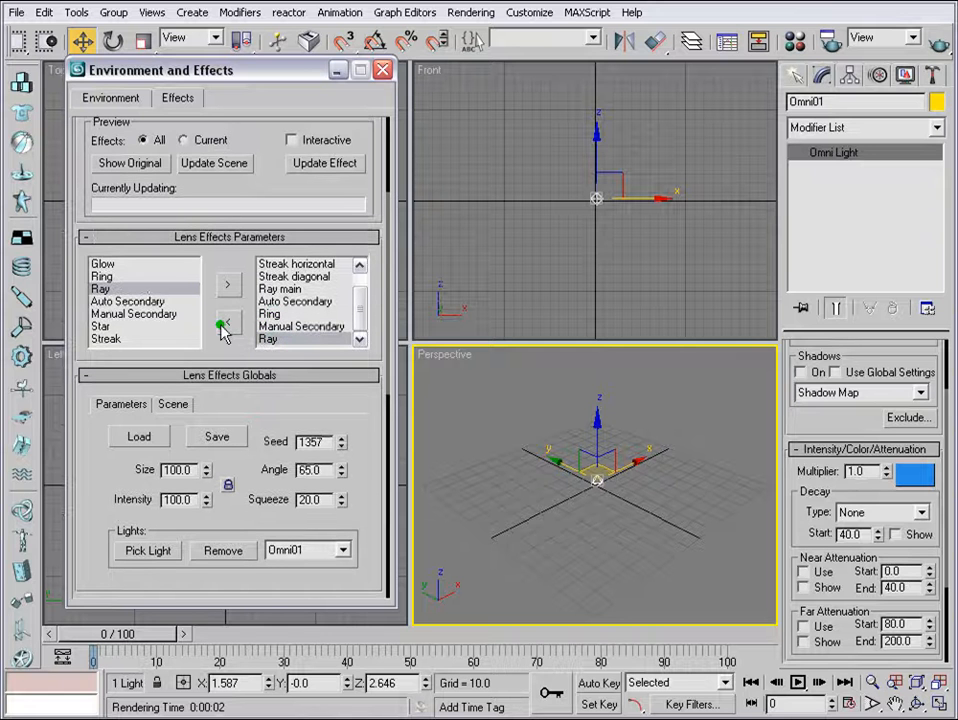
click(230, 326)
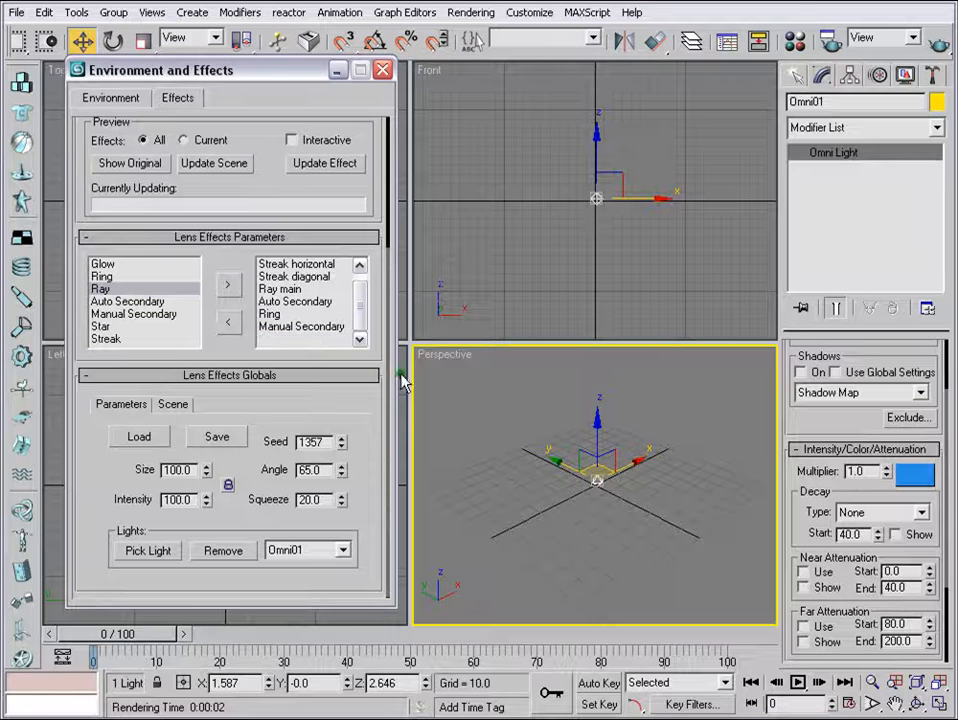
Try adding a Film Grain effect alongside Lens Effects and test-render the Perspective view.
drag(315, 52, 284, 569)
click(116, 160)
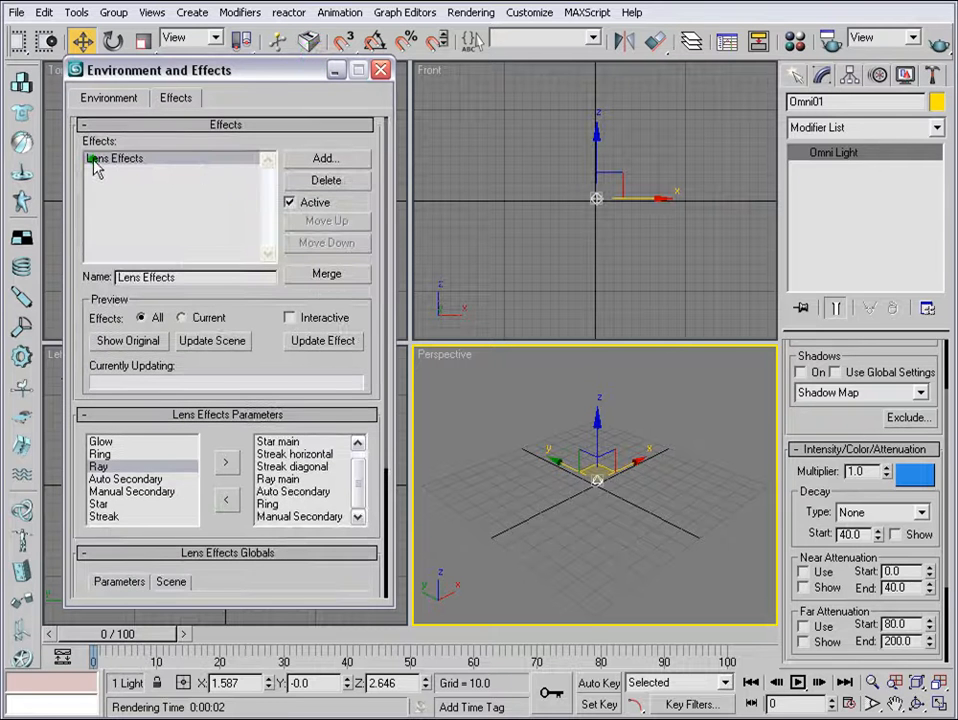
click(335, 160)
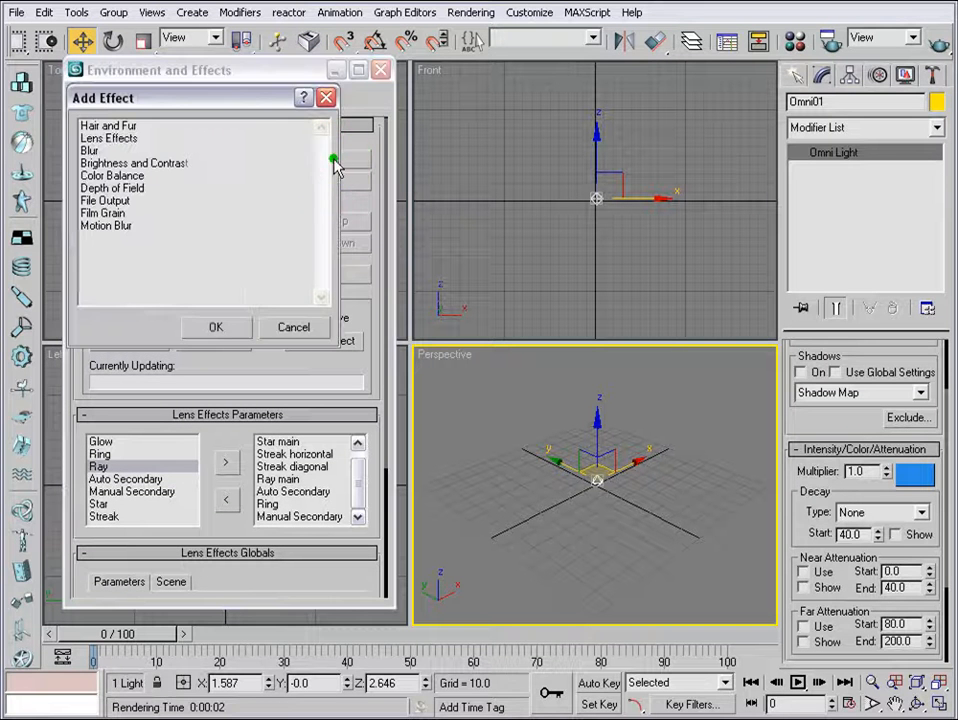
click(102, 213)
click(211, 329)
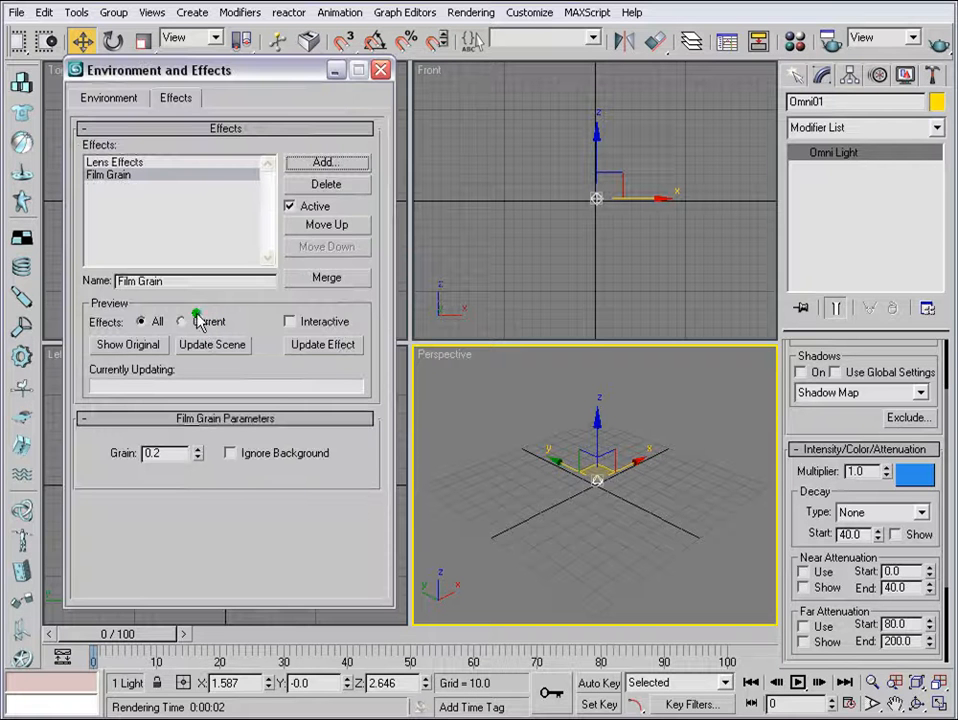
click(938, 42)
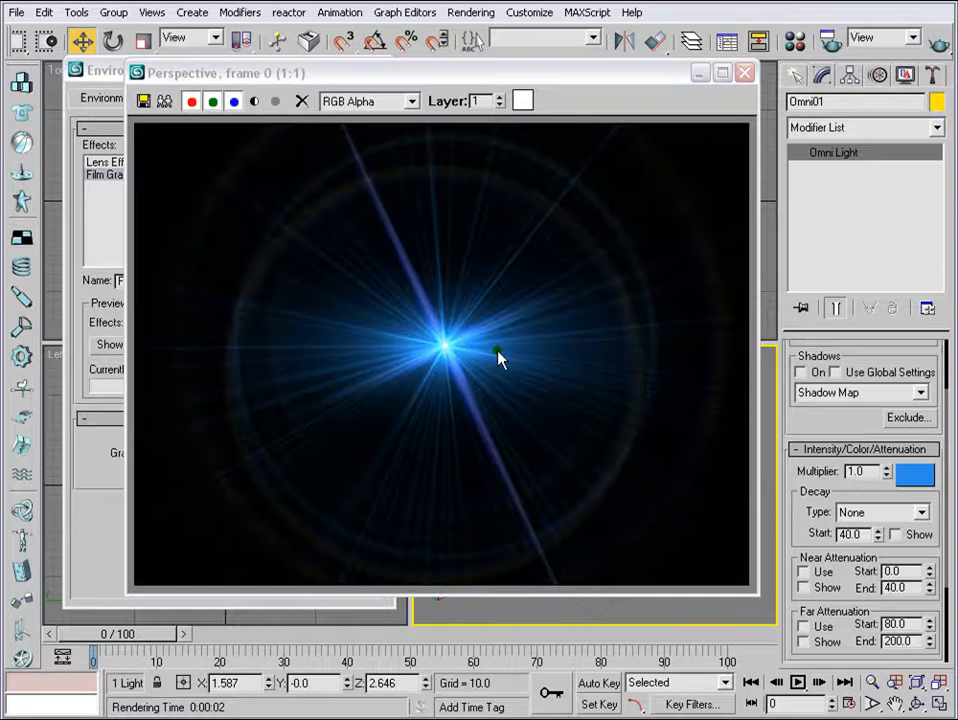
click(264, 20)
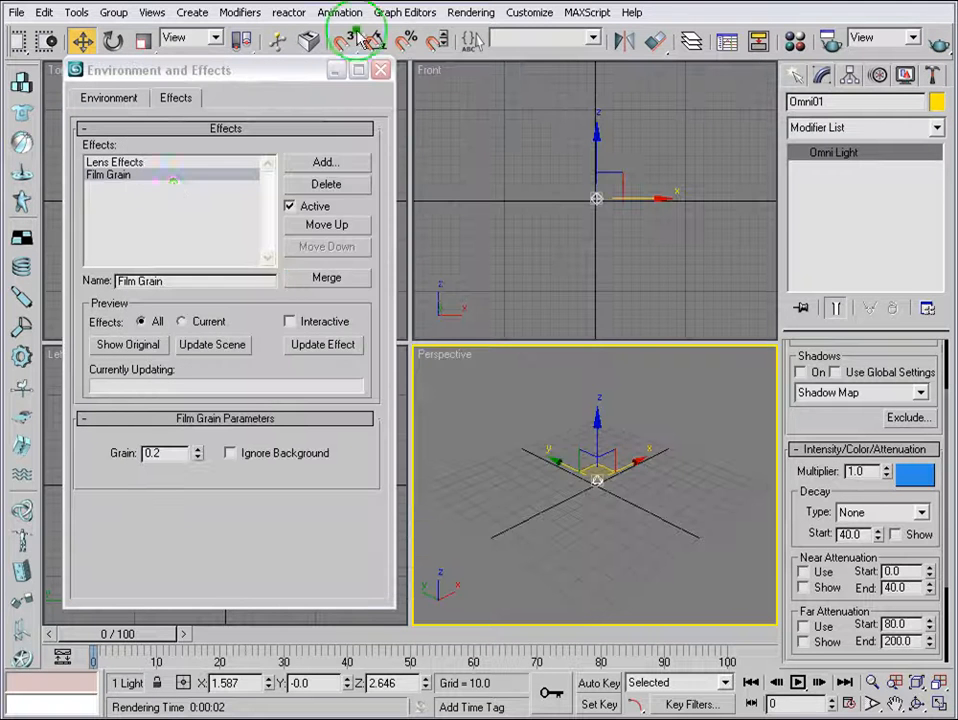
Delete the Film Grain effect and look over the other render effects available to add, without adding any.
click(326, 184)
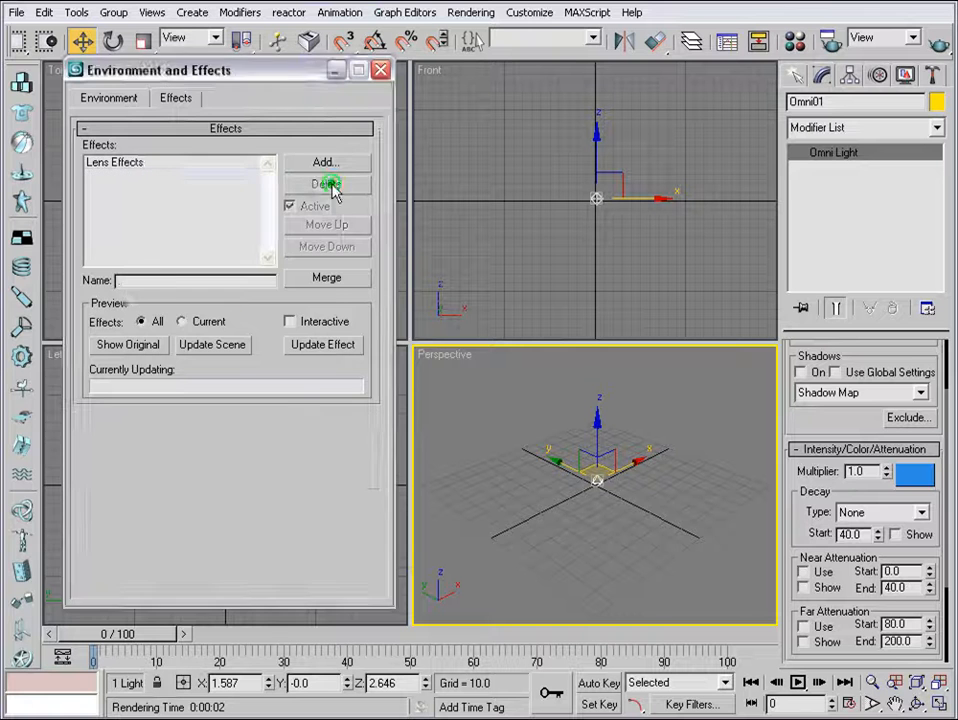
click(326, 162)
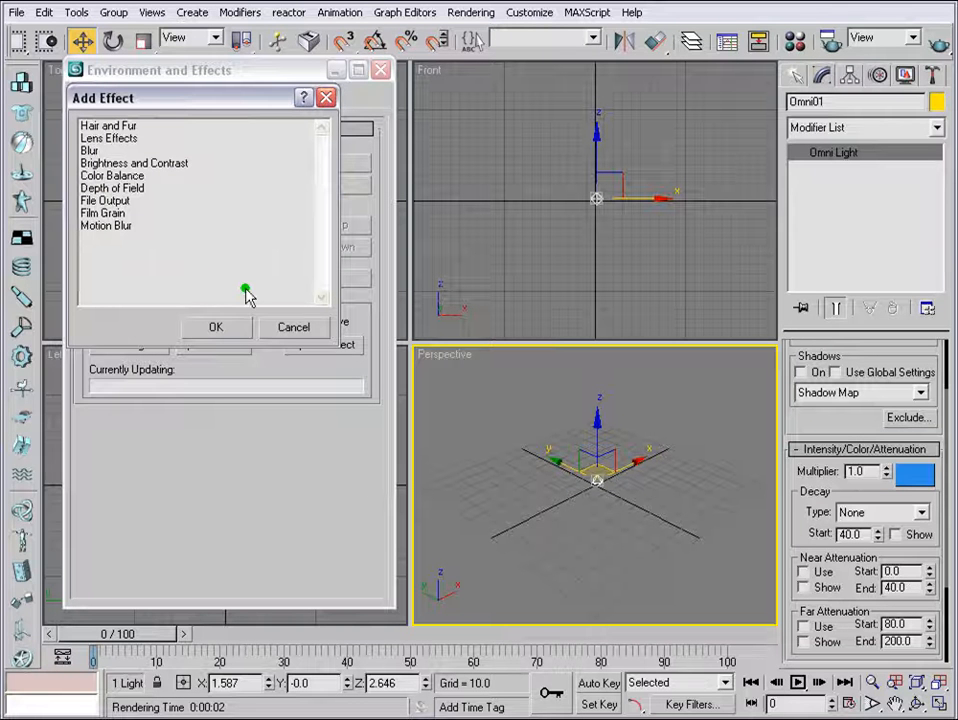
click(326, 98)
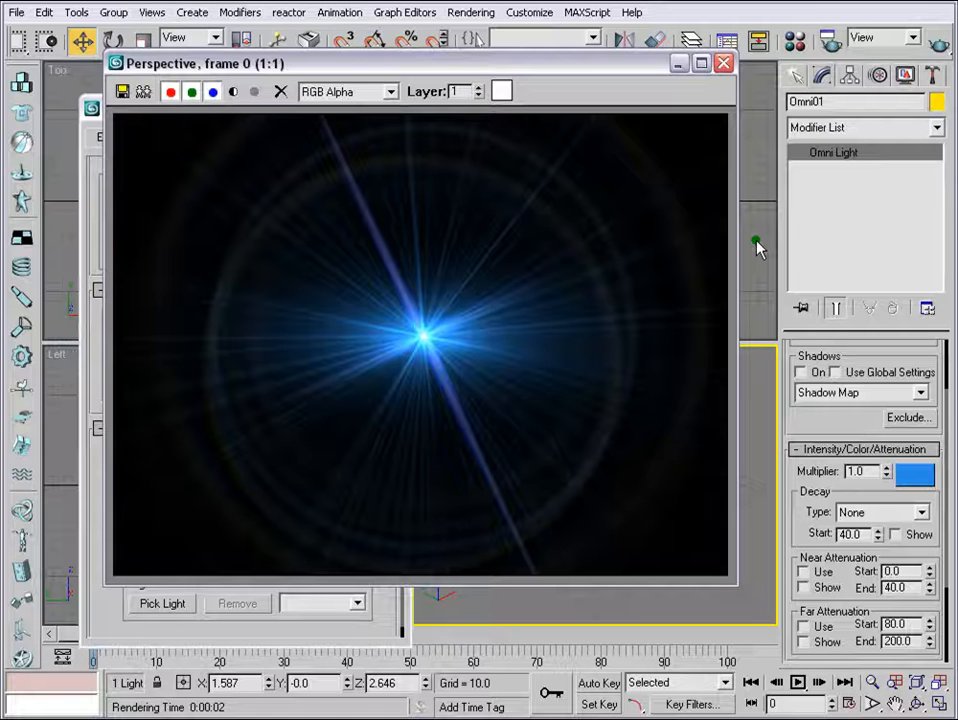